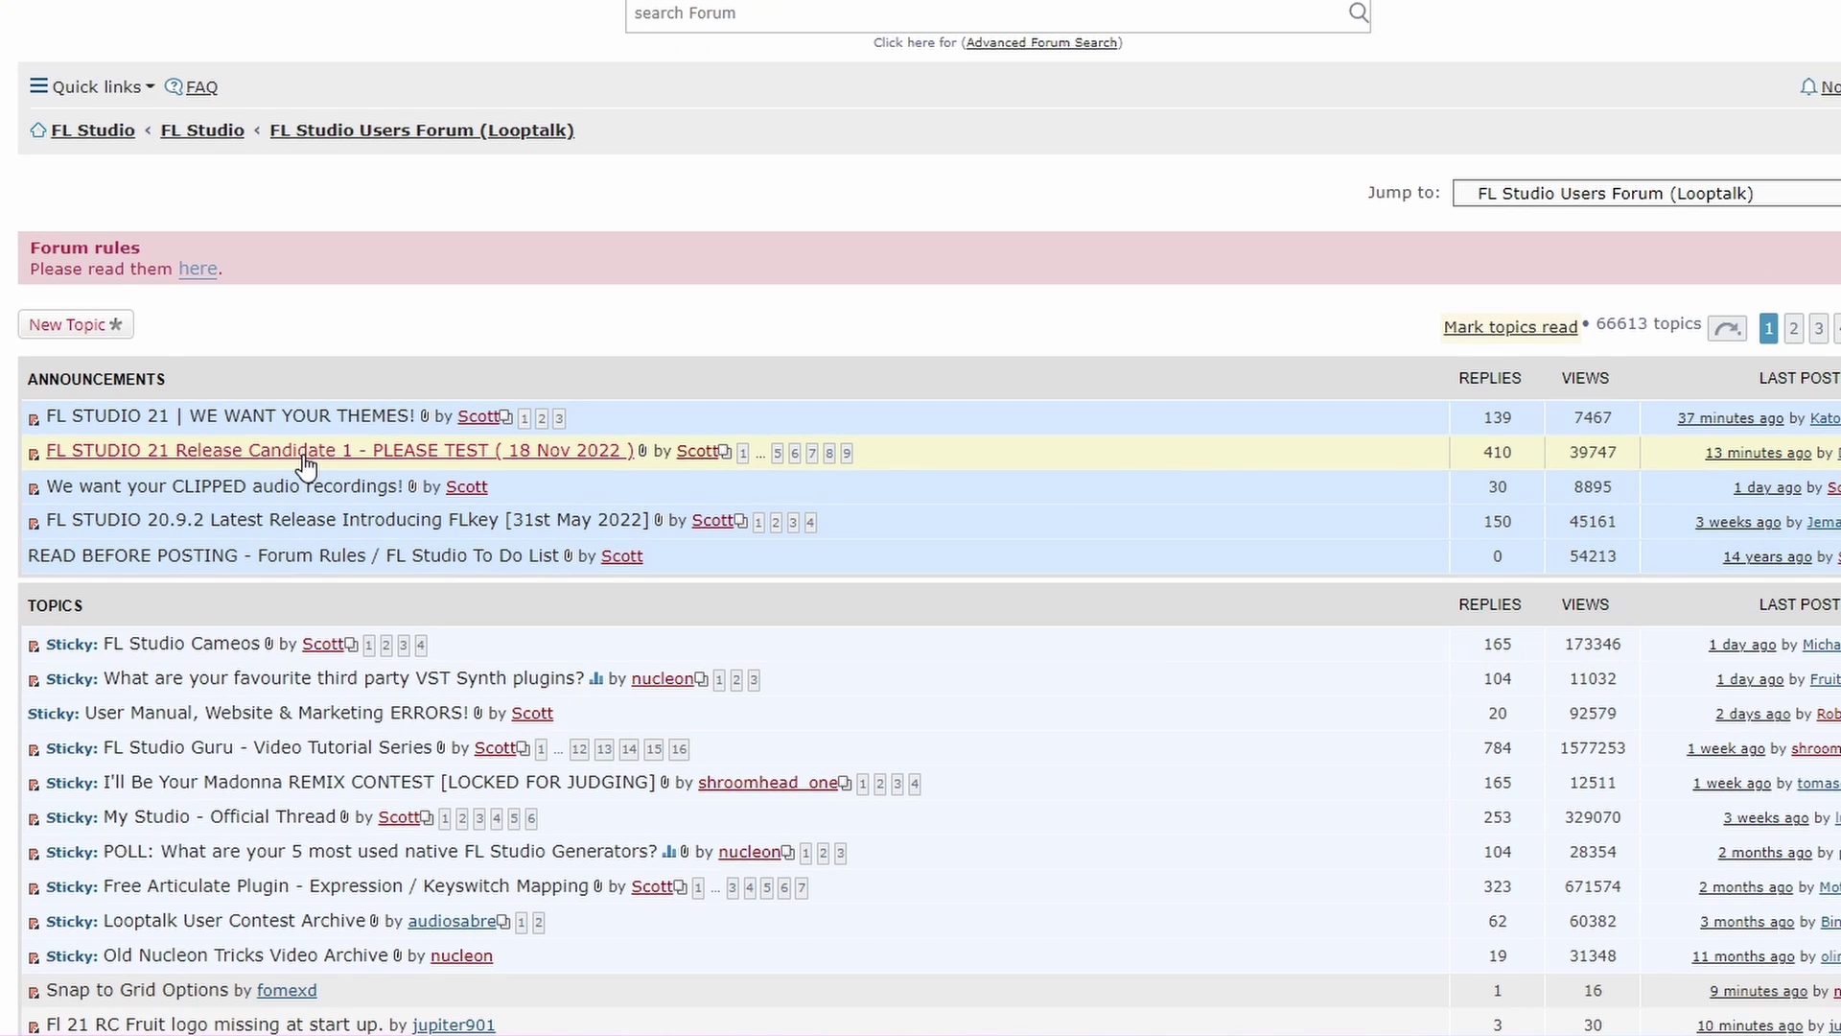
# - Open the 'FL STUDIO 21 Release Candidate 1 - PLEASE TEST' topic and scroll to its installer links
pyautogui.click(305, 451)
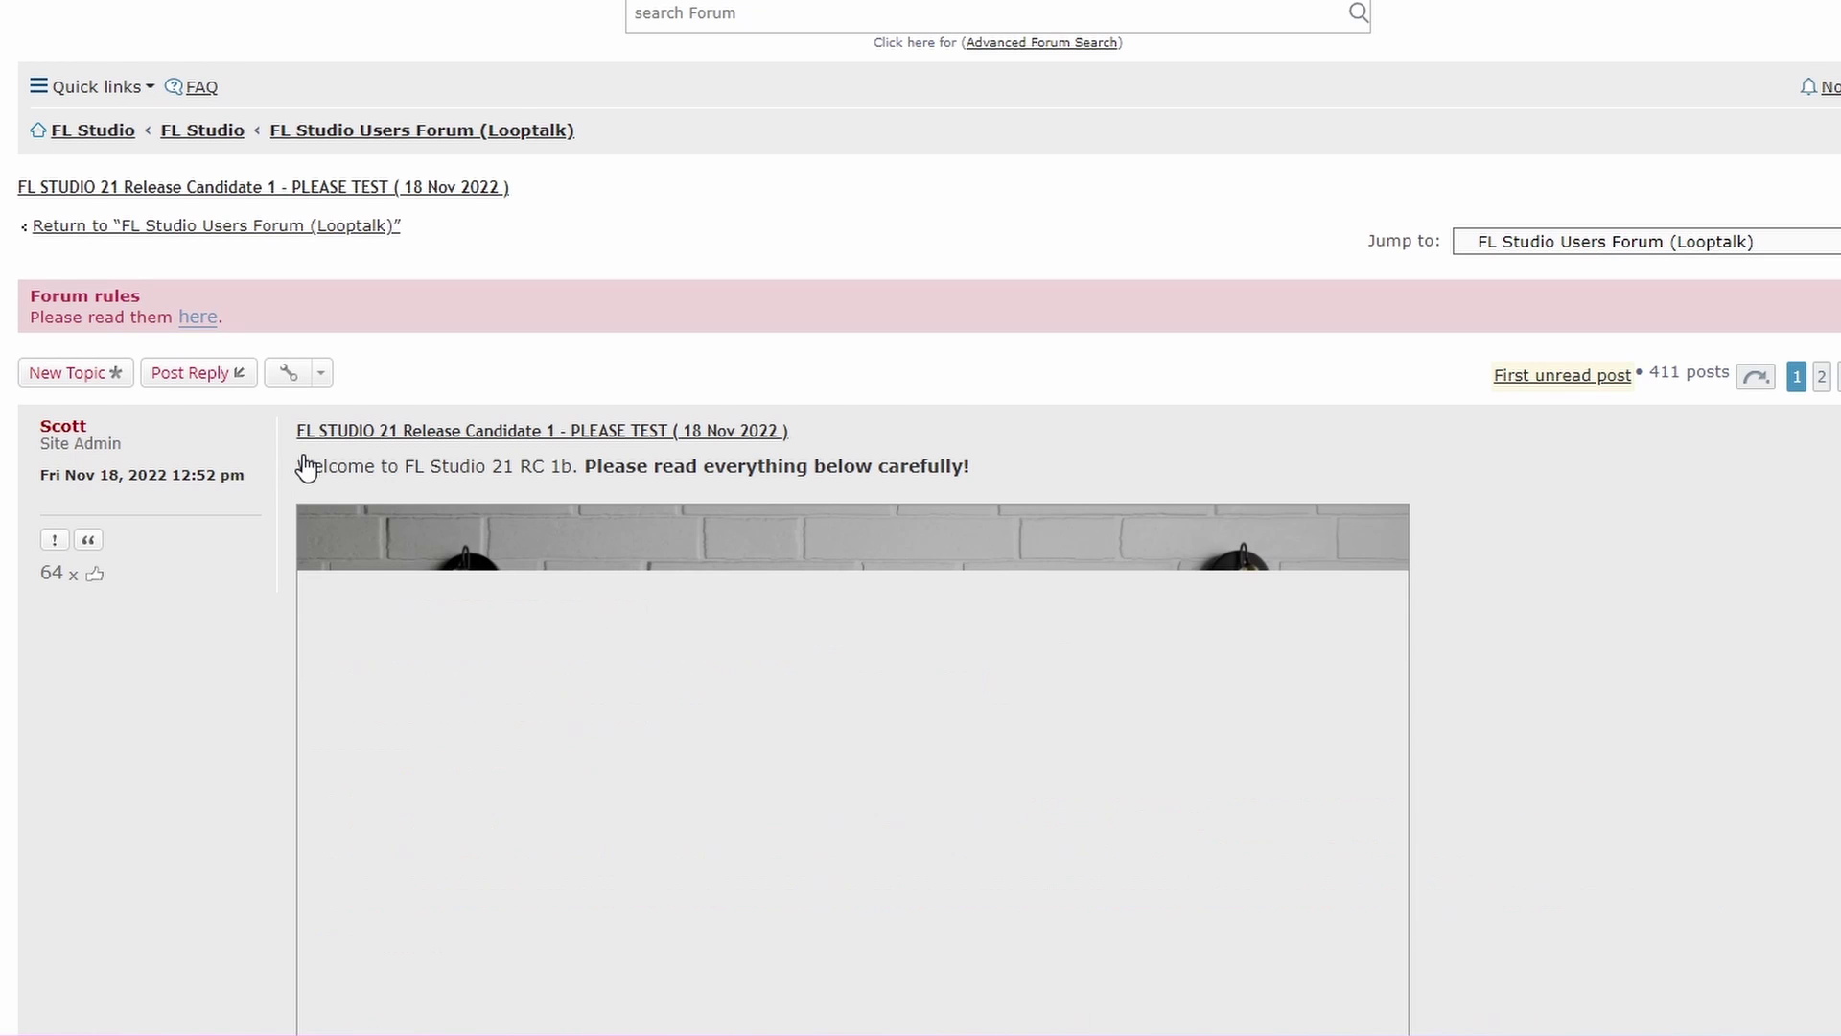
pyautogui.scroll(-3, 921, 576)
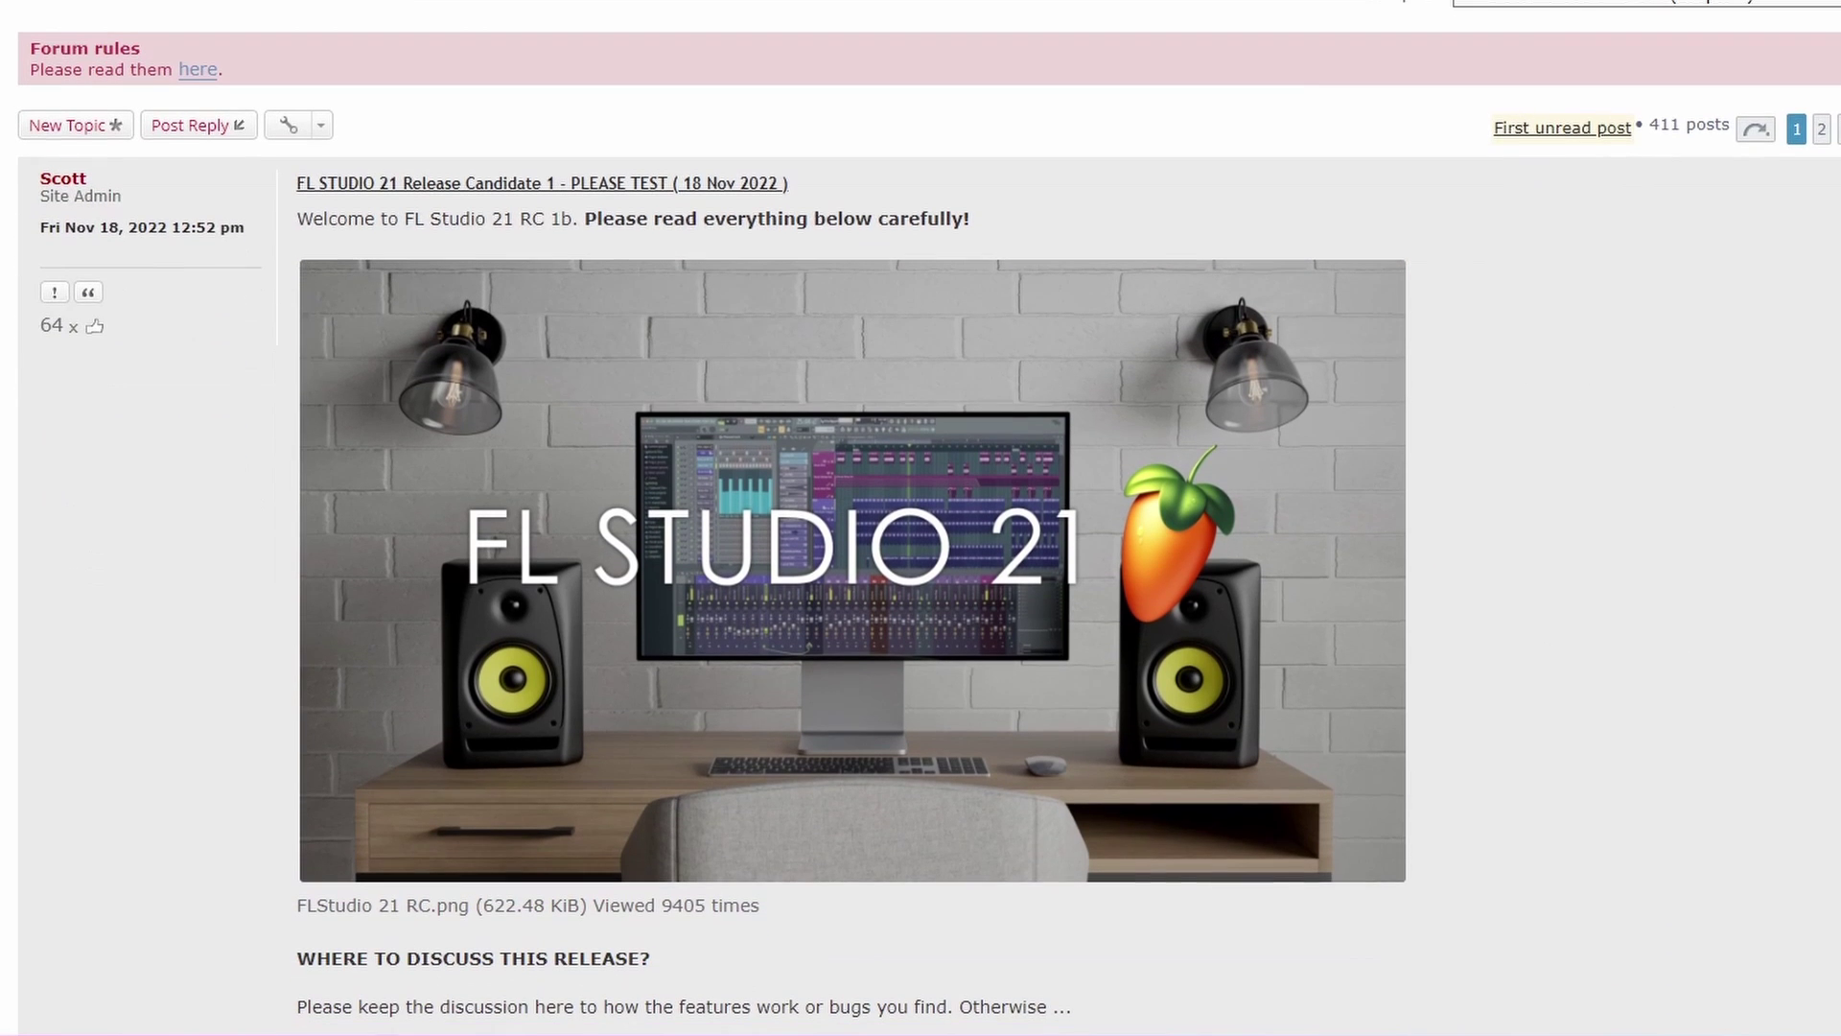
pyautogui.scroll(-1, 921, 576)
pyautogui.scroll(-3, 920, 518)
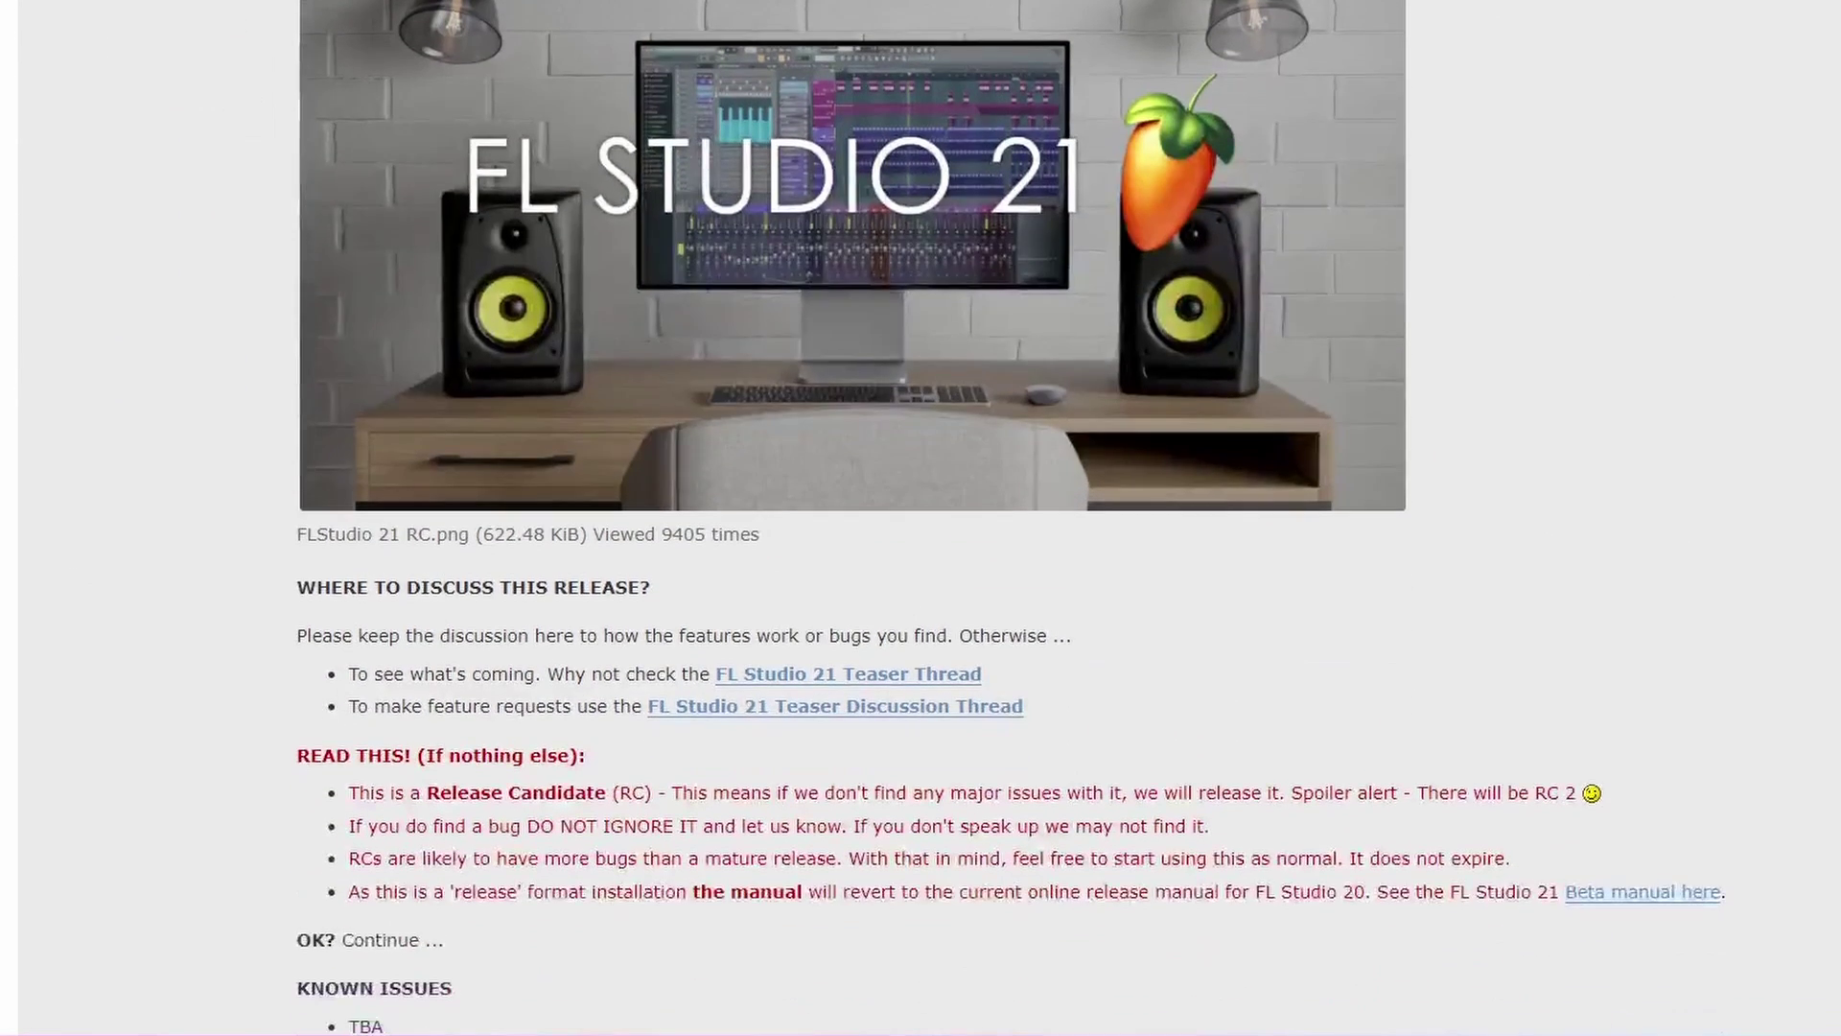
pyautogui.scroll(-3, 921, 517)
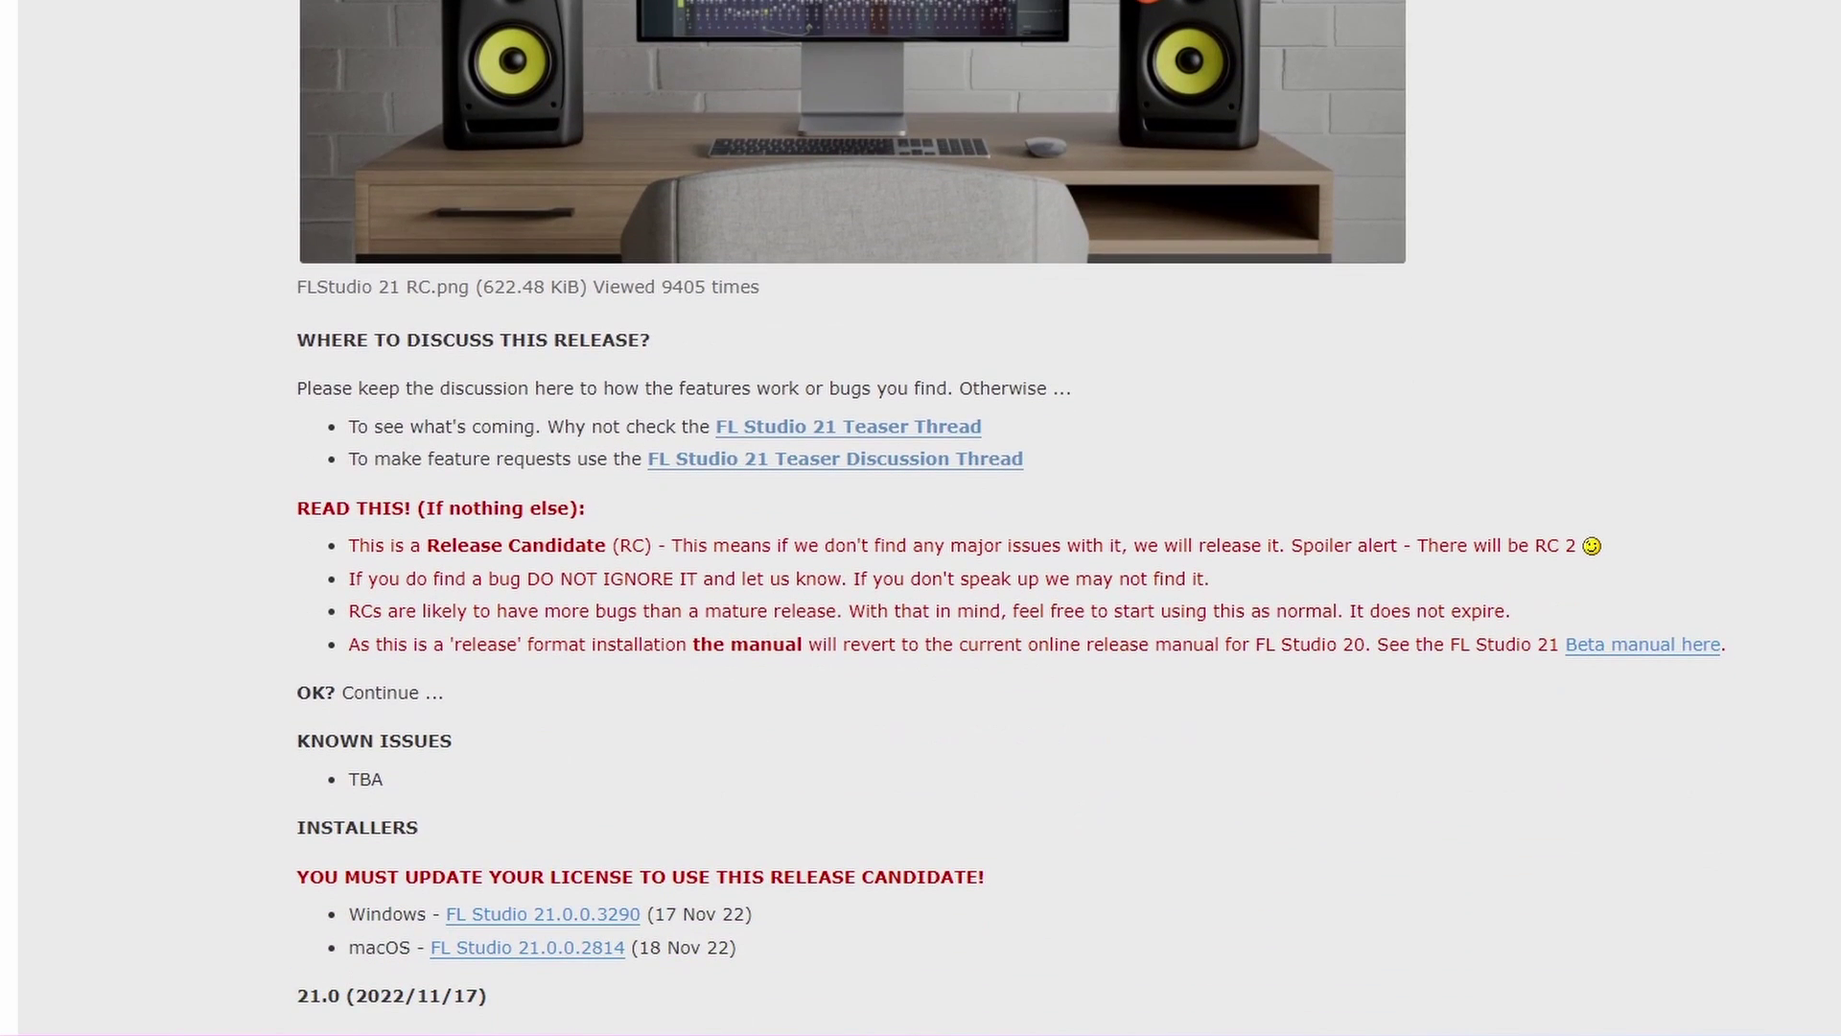
pyautogui.scroll(-5, 920, 517)
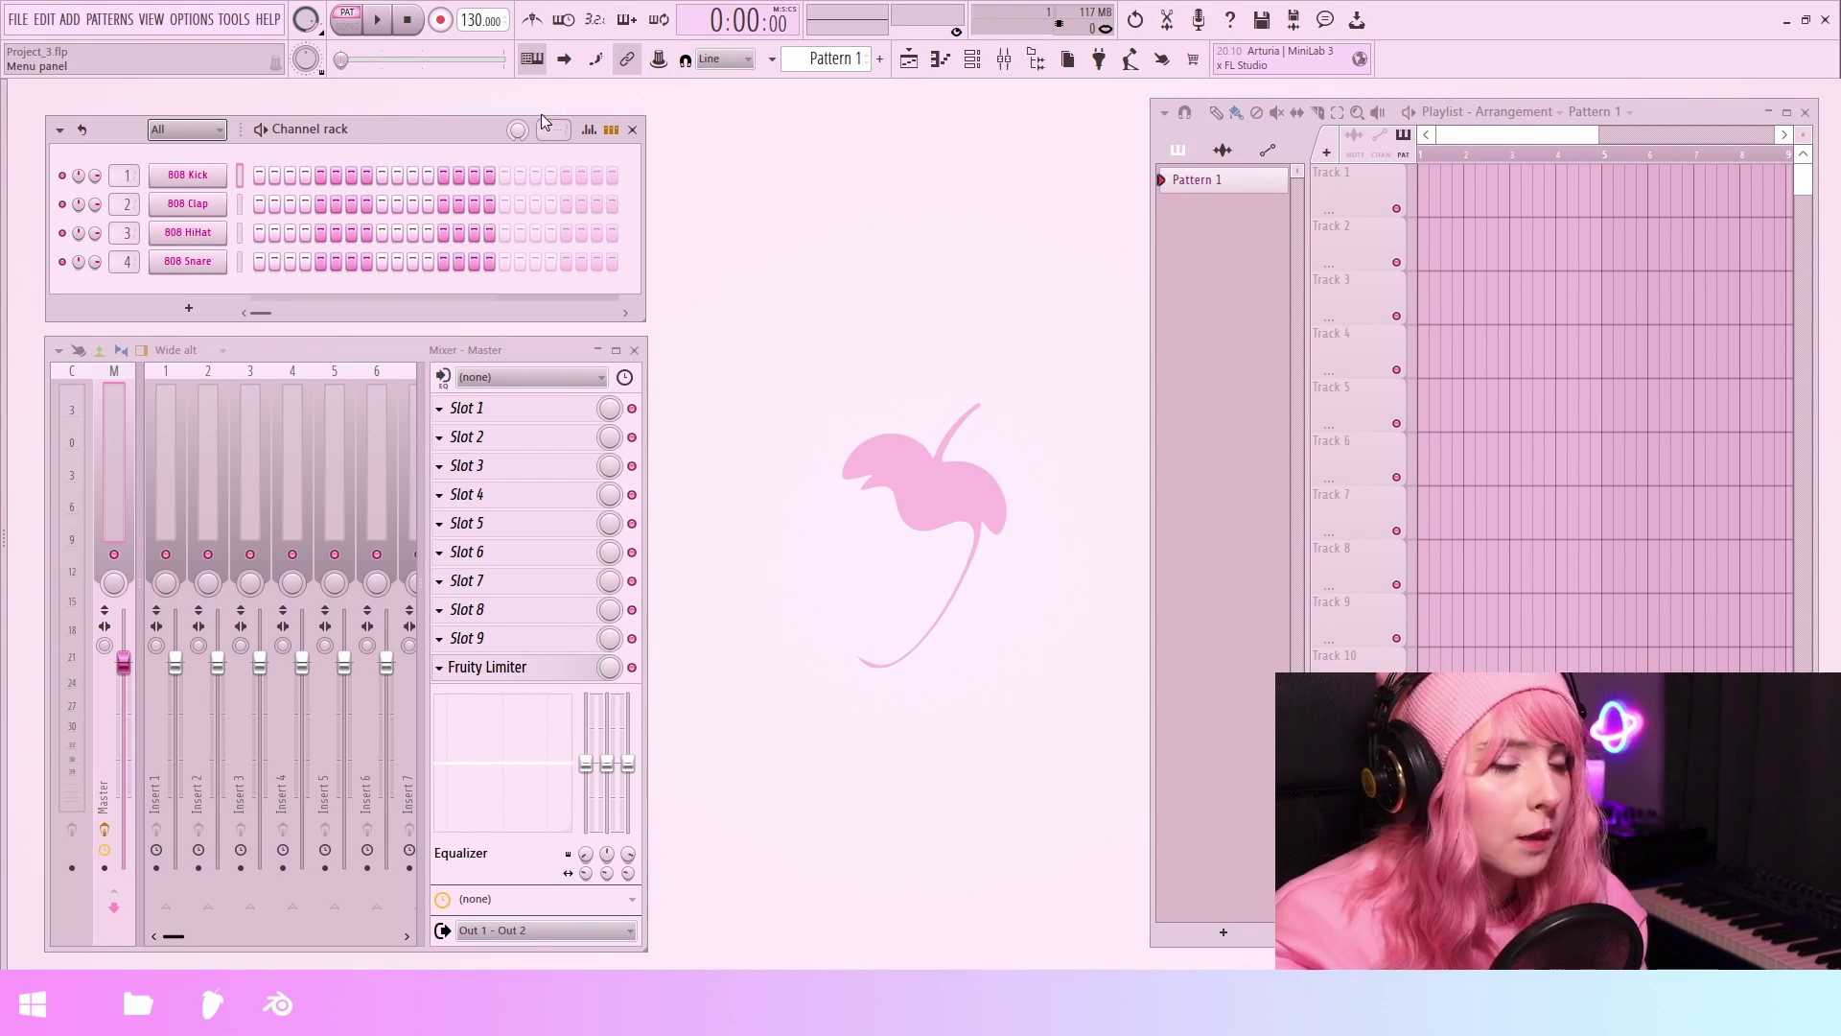
# - Open Theme settings from OPTIONS and move the window further left
pyautogui.click(209, 20)
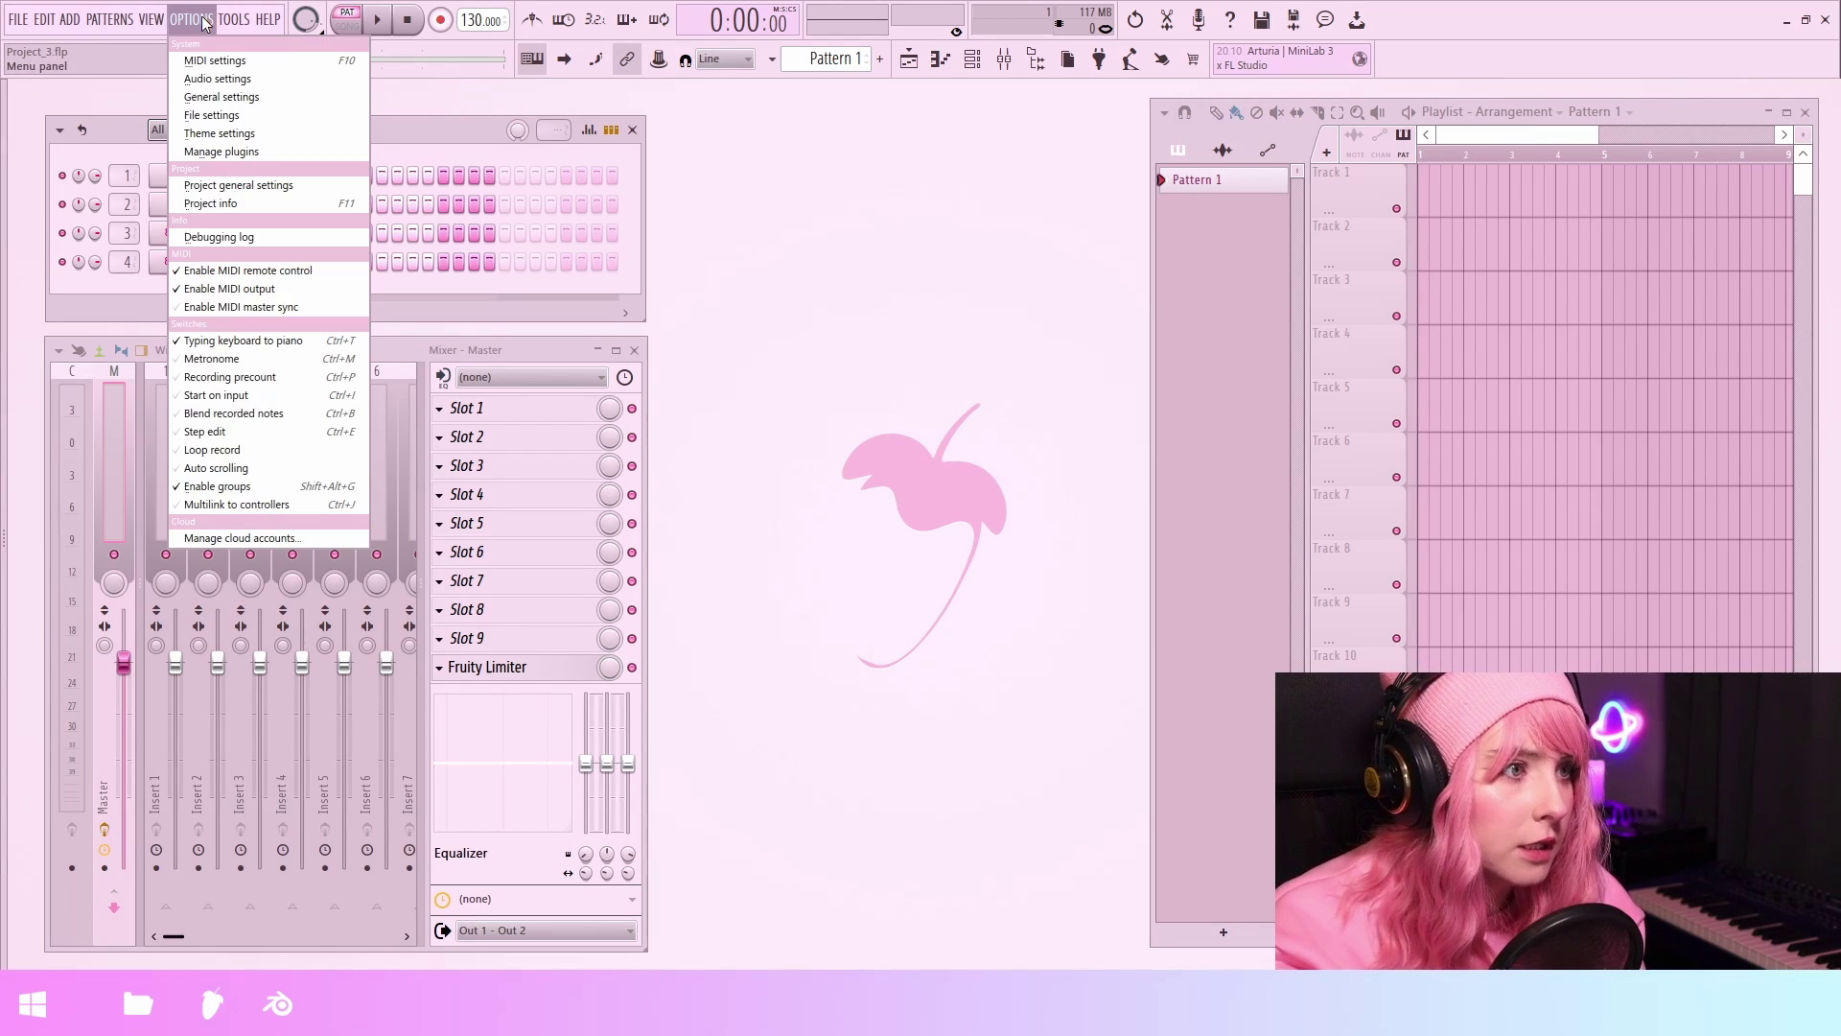
pyautogui.click(234, 127)
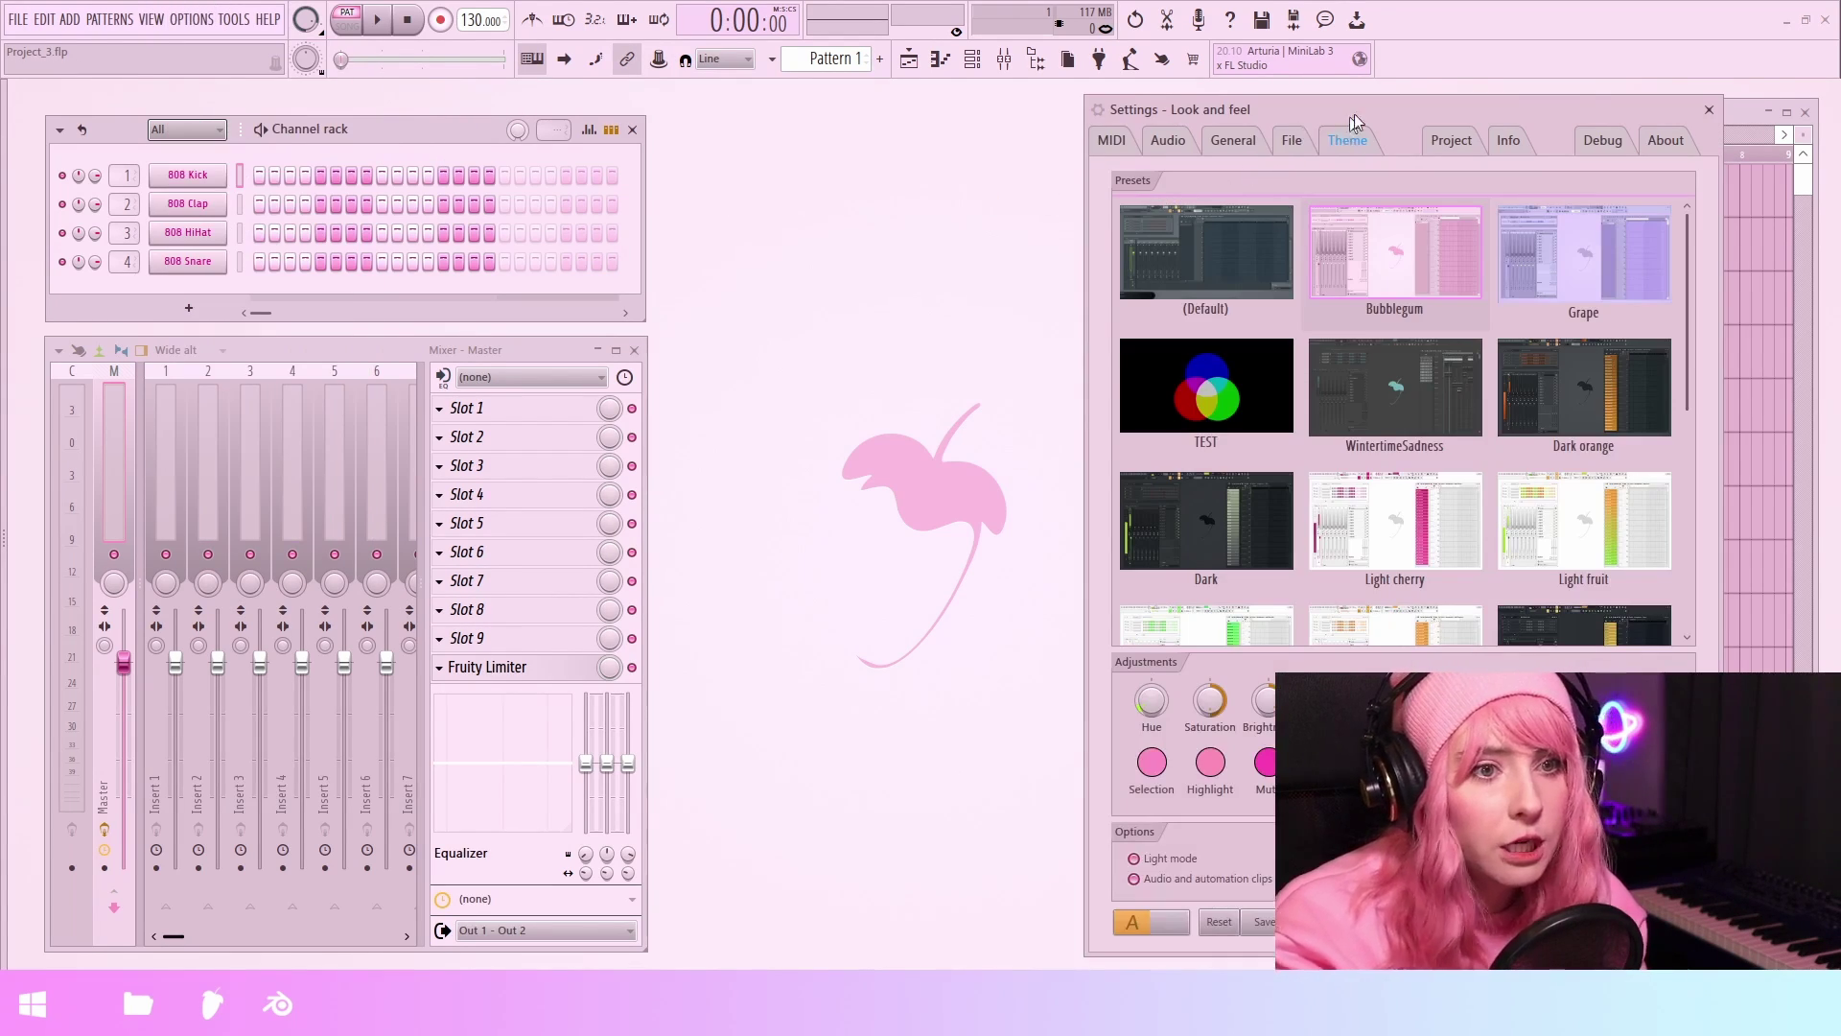
pyautogui.moveTo(1358, 111); pyautogui.dragTo(800, 111)
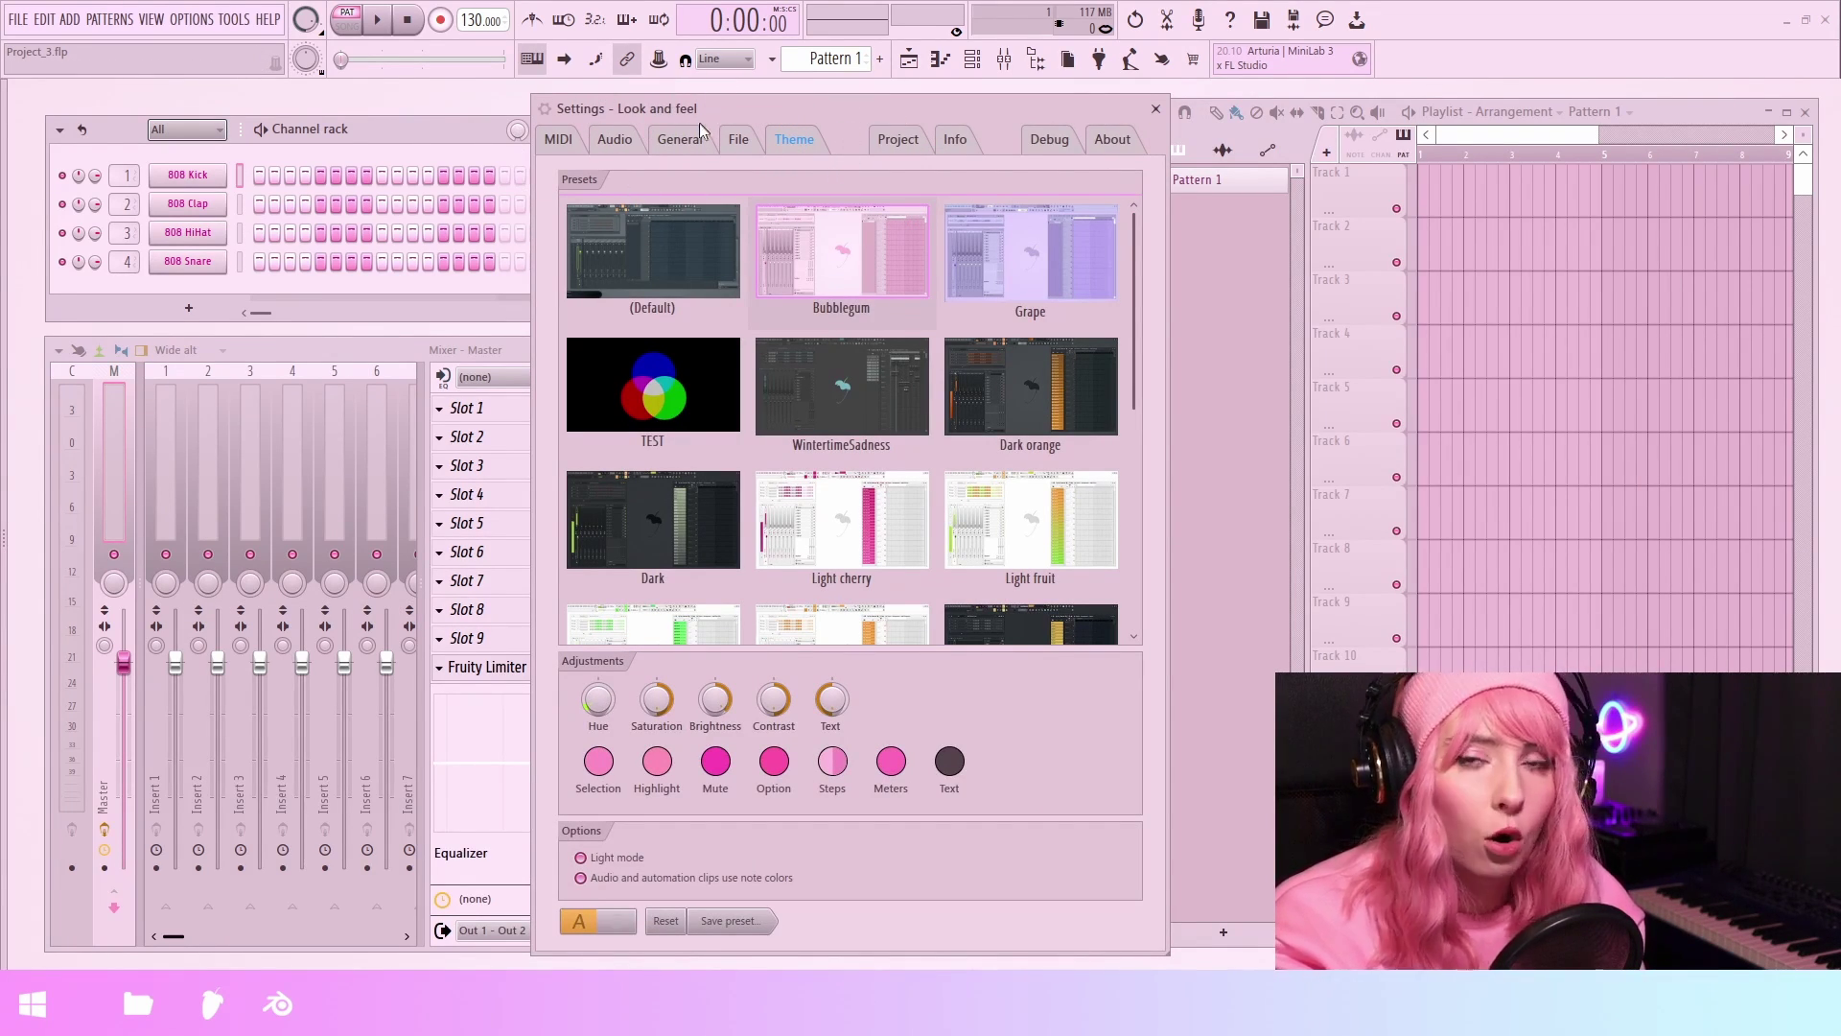
# - Preview the Dark orange, Dark, Light cherry and Light fruit theme presets
pyautogui.scroll(-1, 1045, 298)
pyautogui.click(1044, 297)
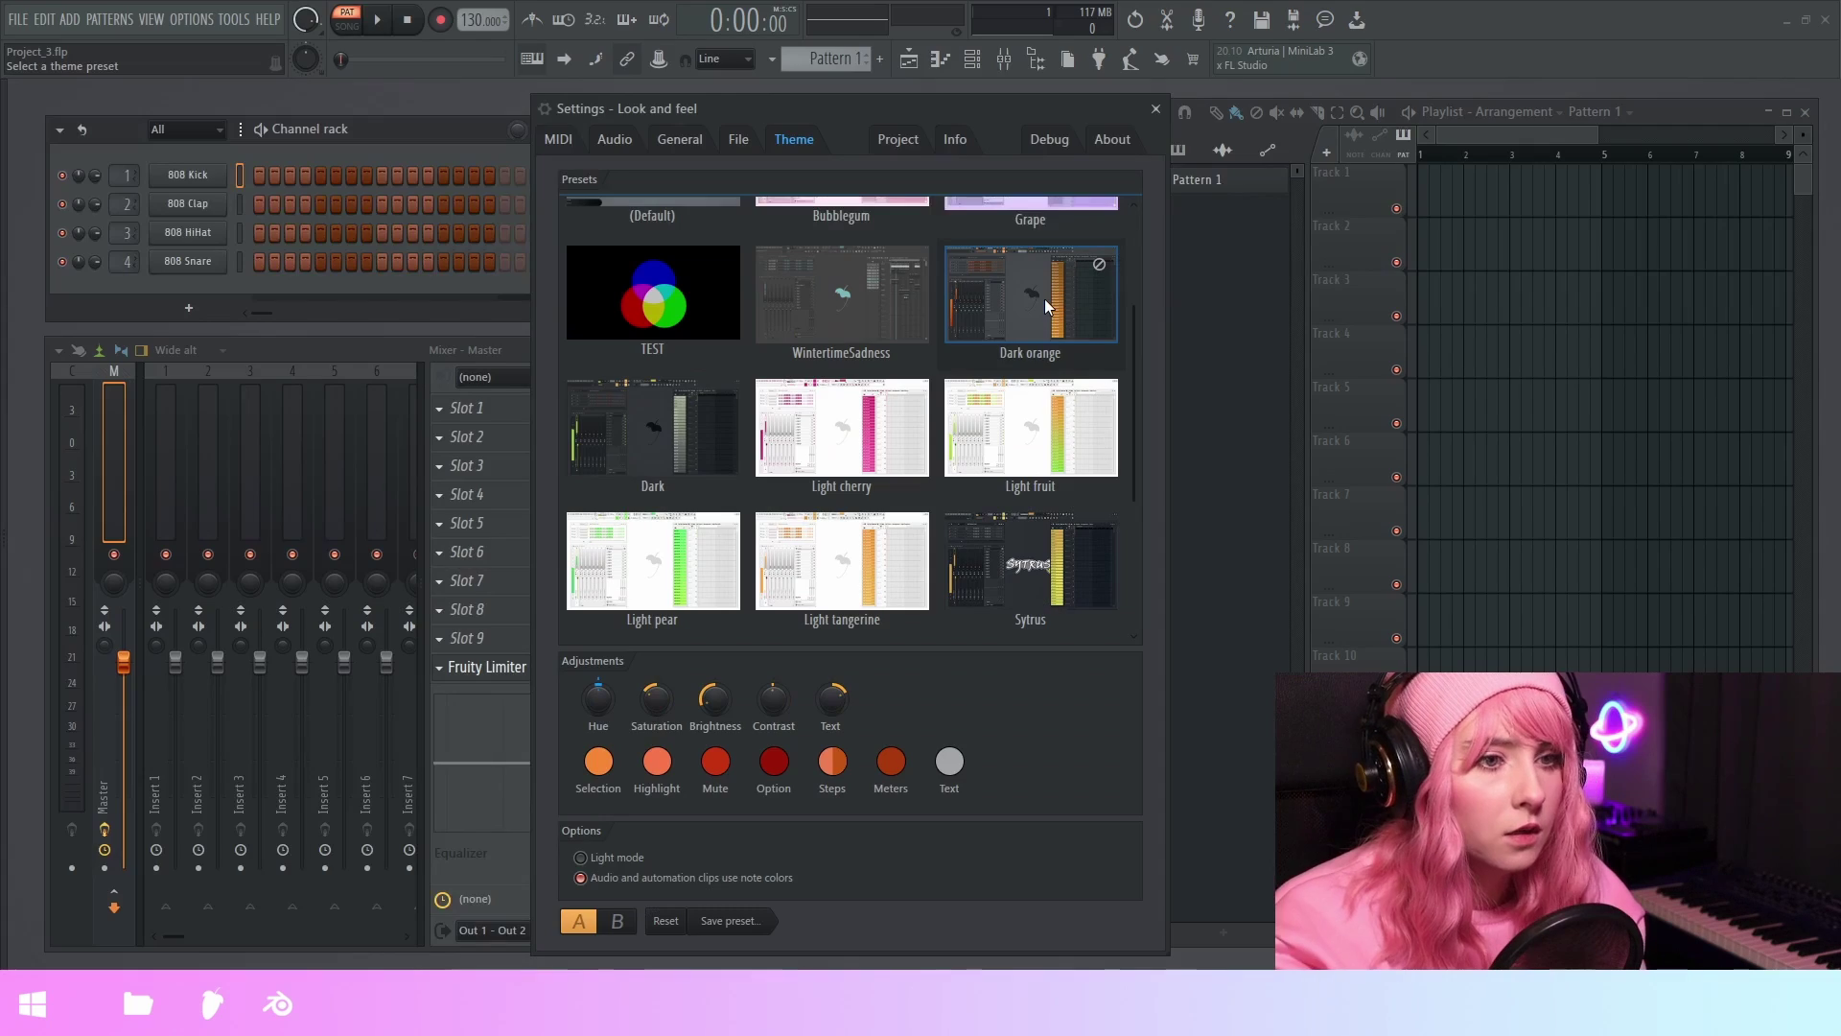
pyautogui.click(659, 436)
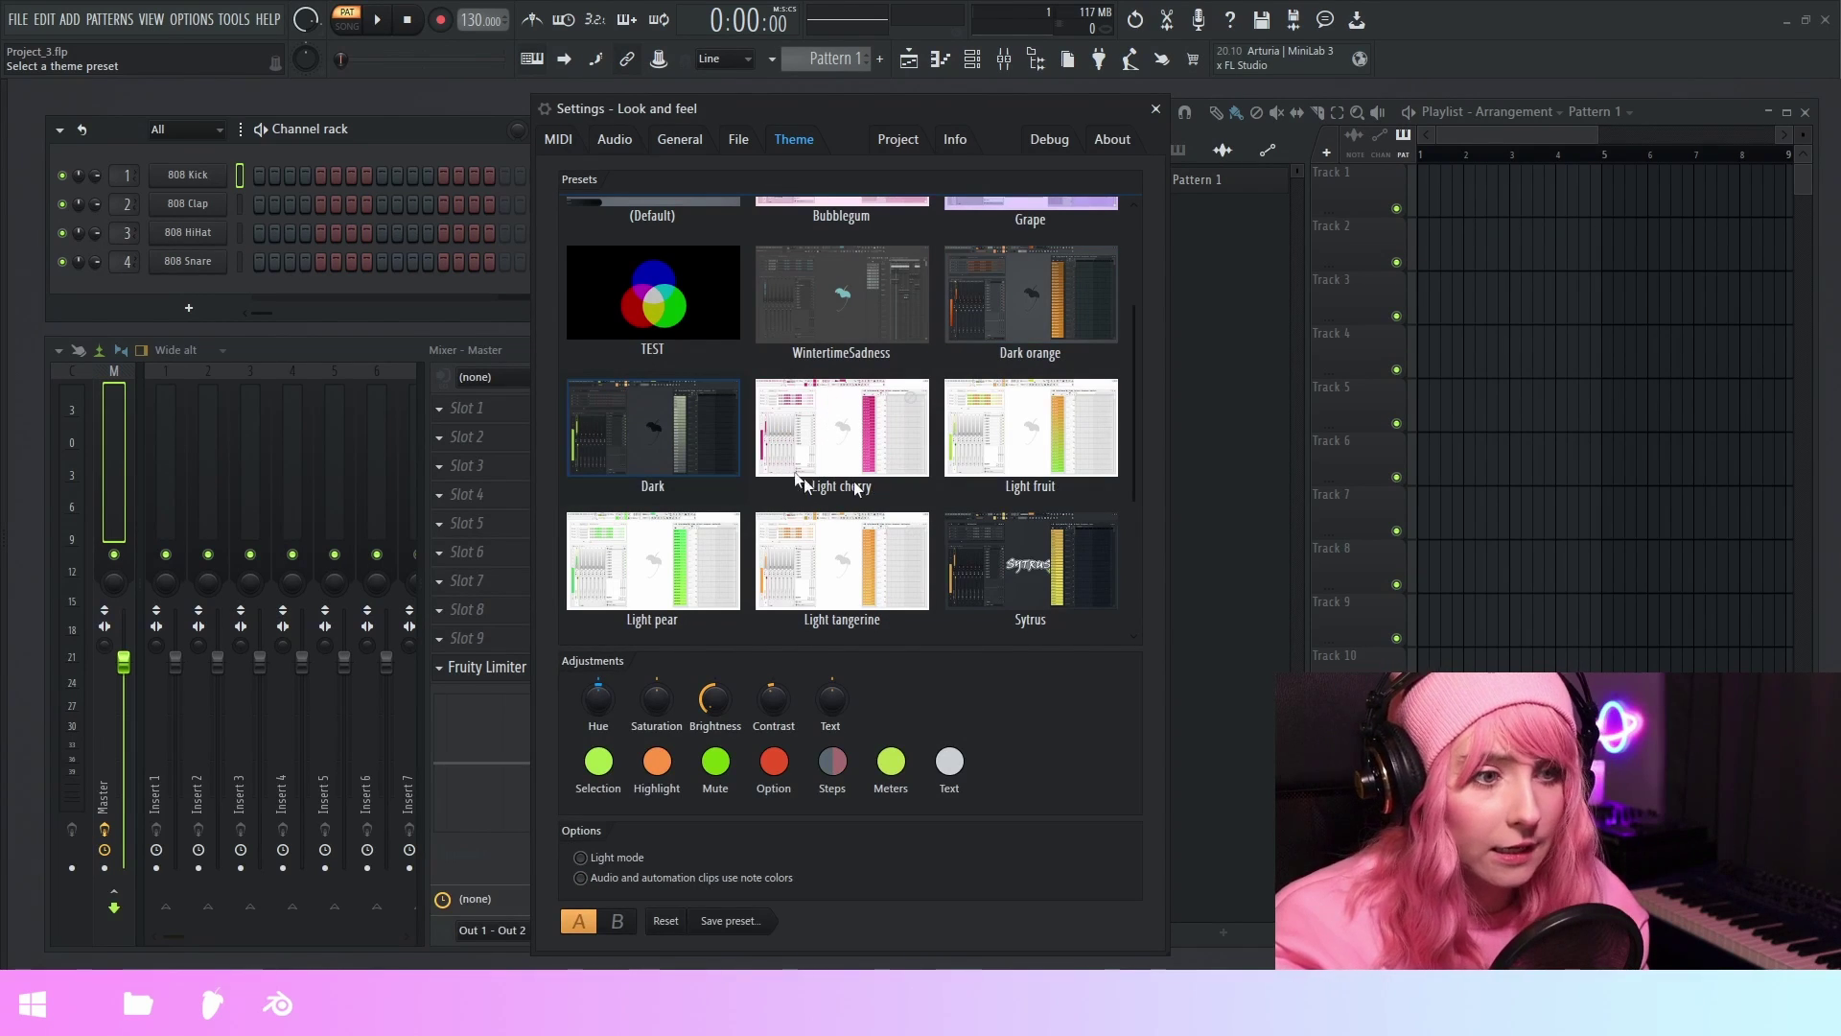
pyautogui.click(832, 451)
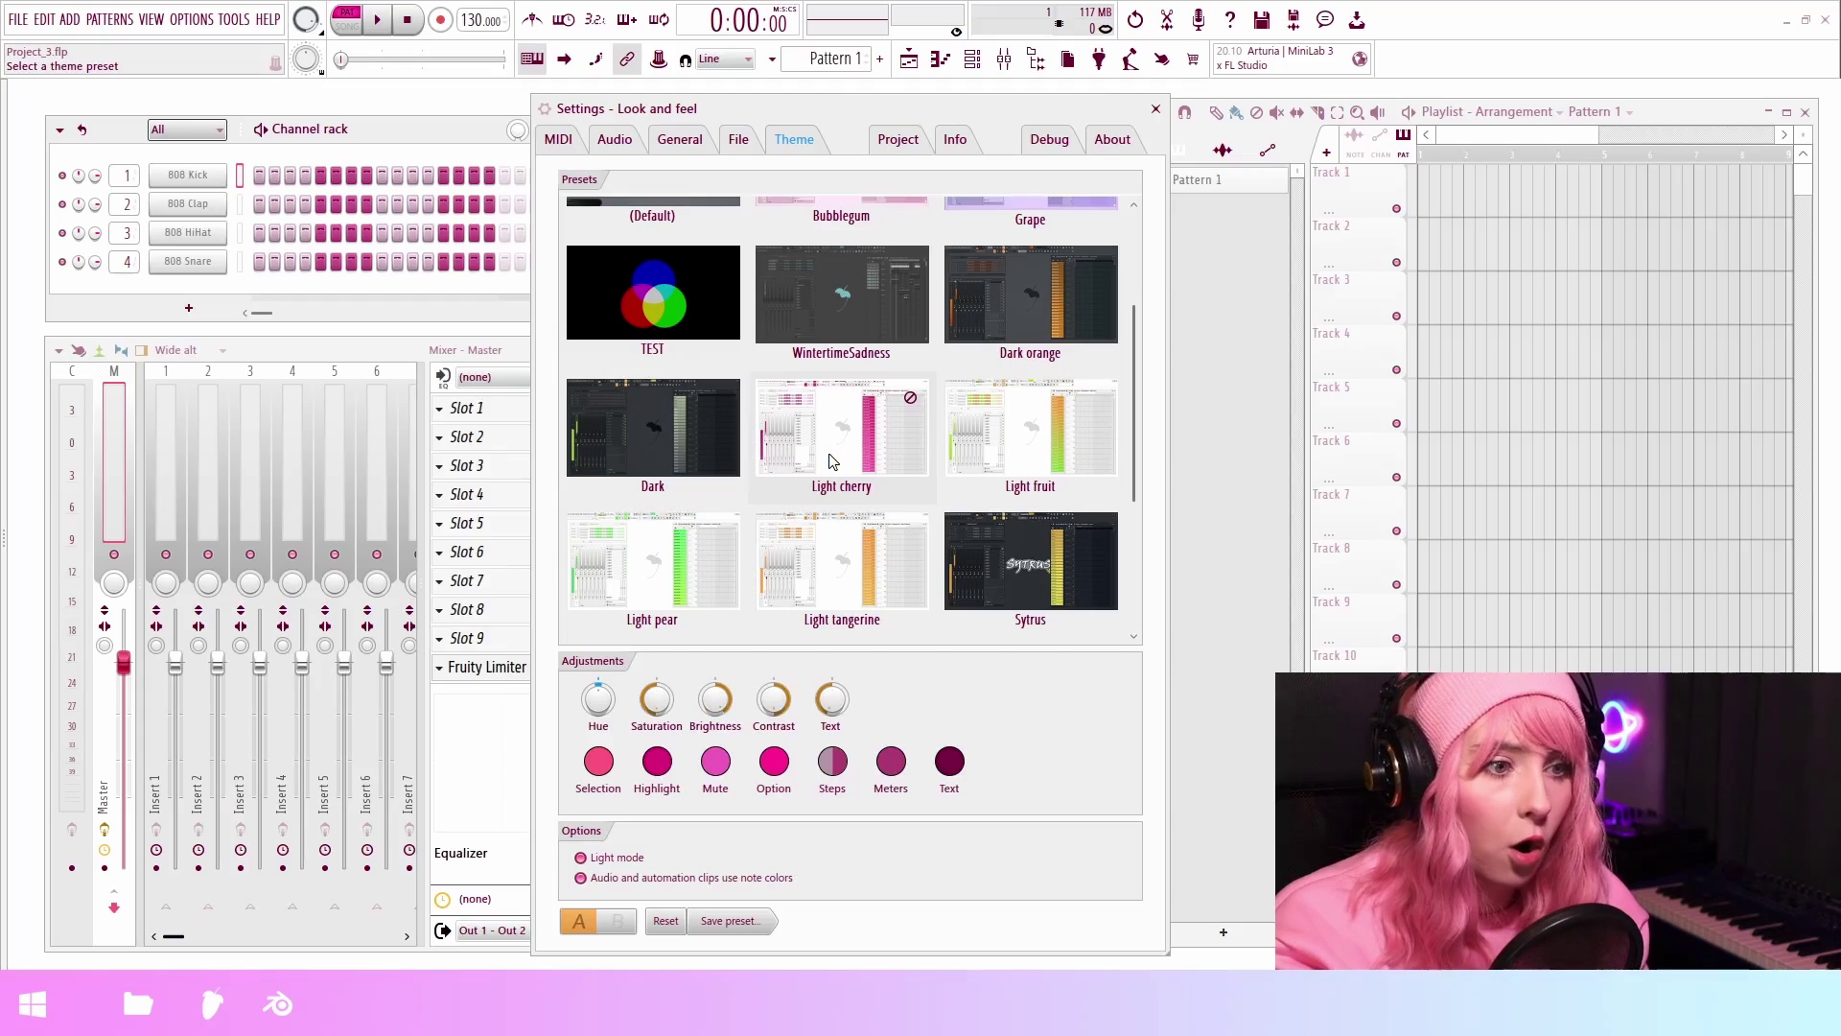
pyautogui.click(1086, 408)
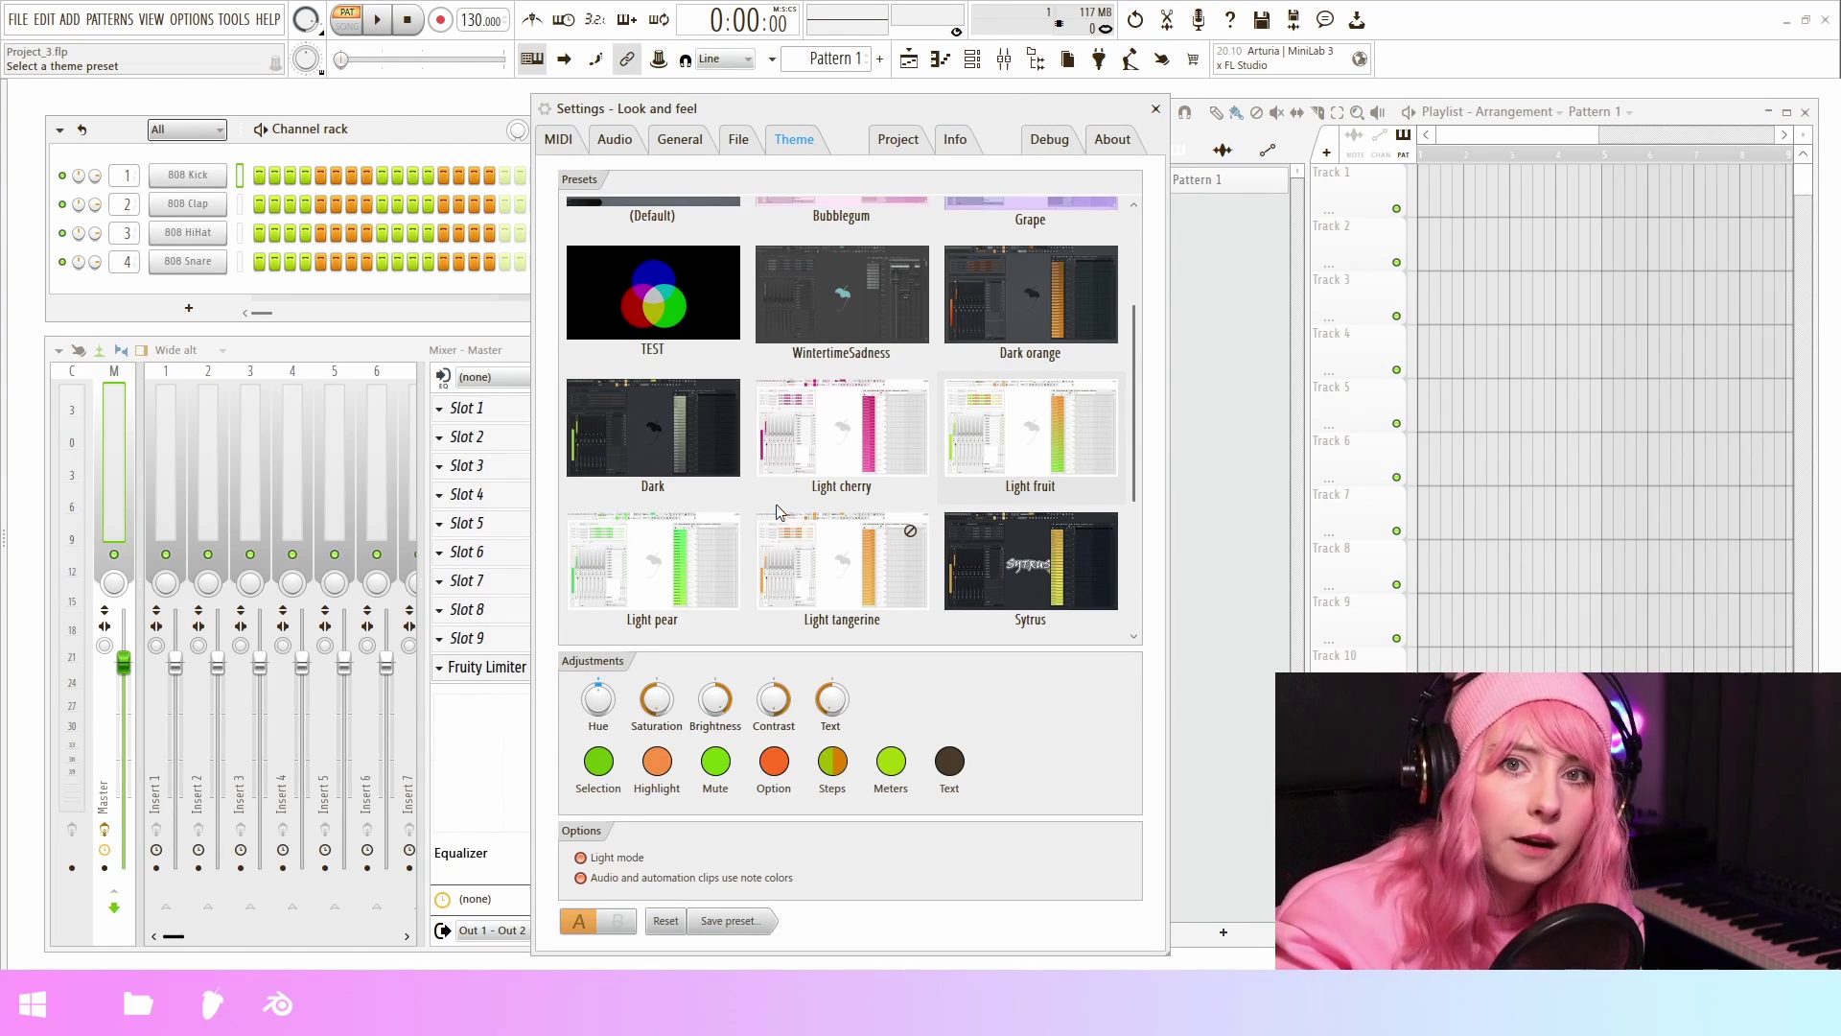
# - Apply the Ultra Green preset and move the theme settings window to the right
pyautogui.scroll(-1, 779, 512)
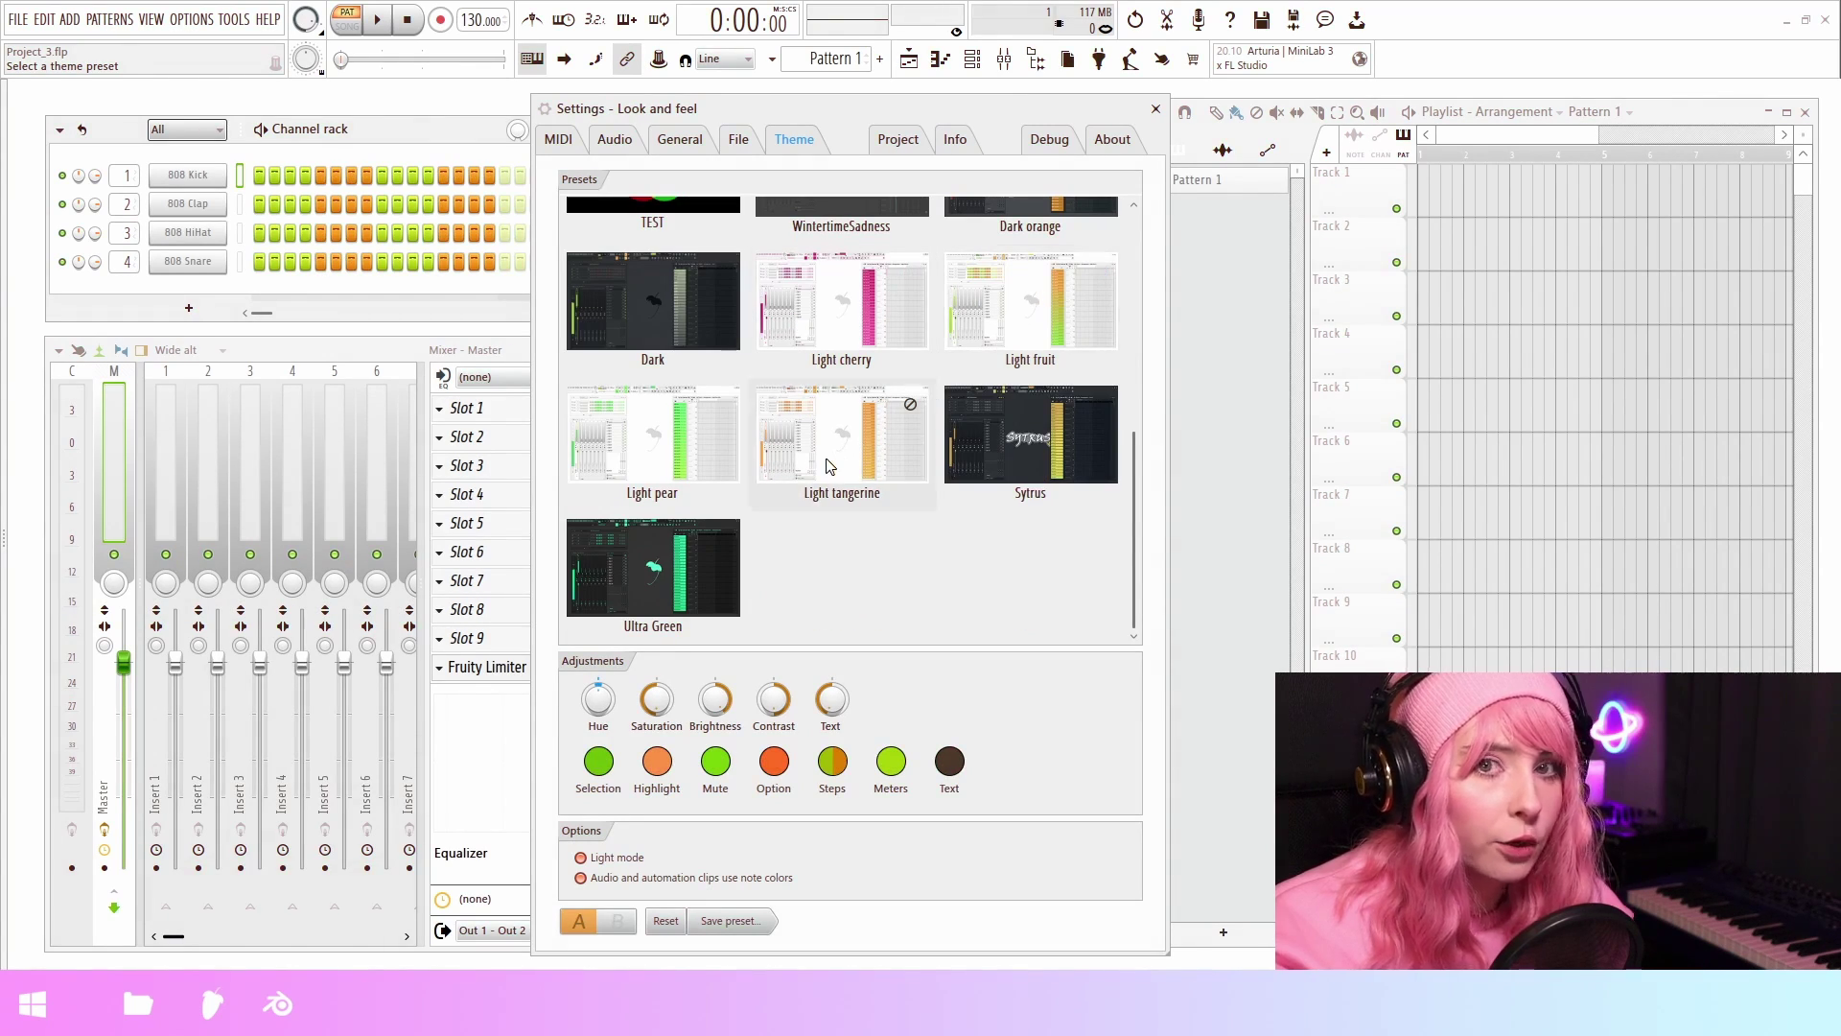
pyautogui.click(629, 588)
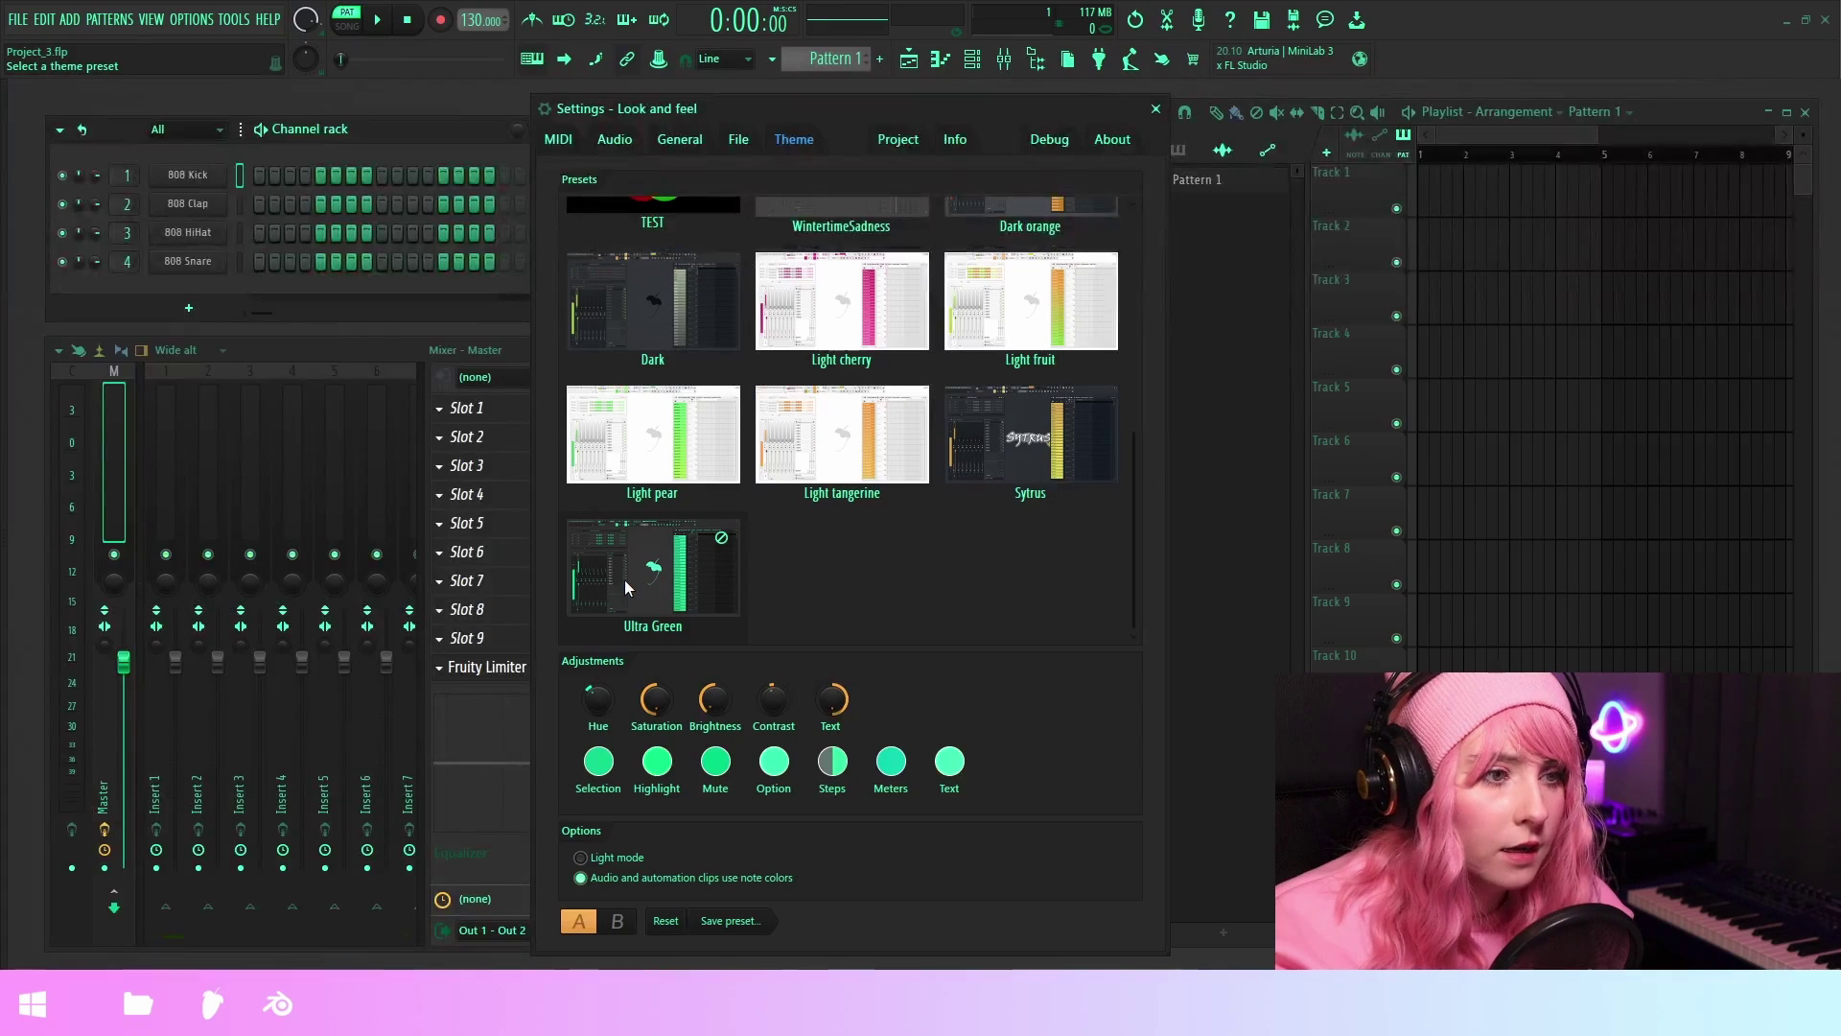
pyautogui.moveTo(827, 115); pyautogui.dragTo(1438, 124)
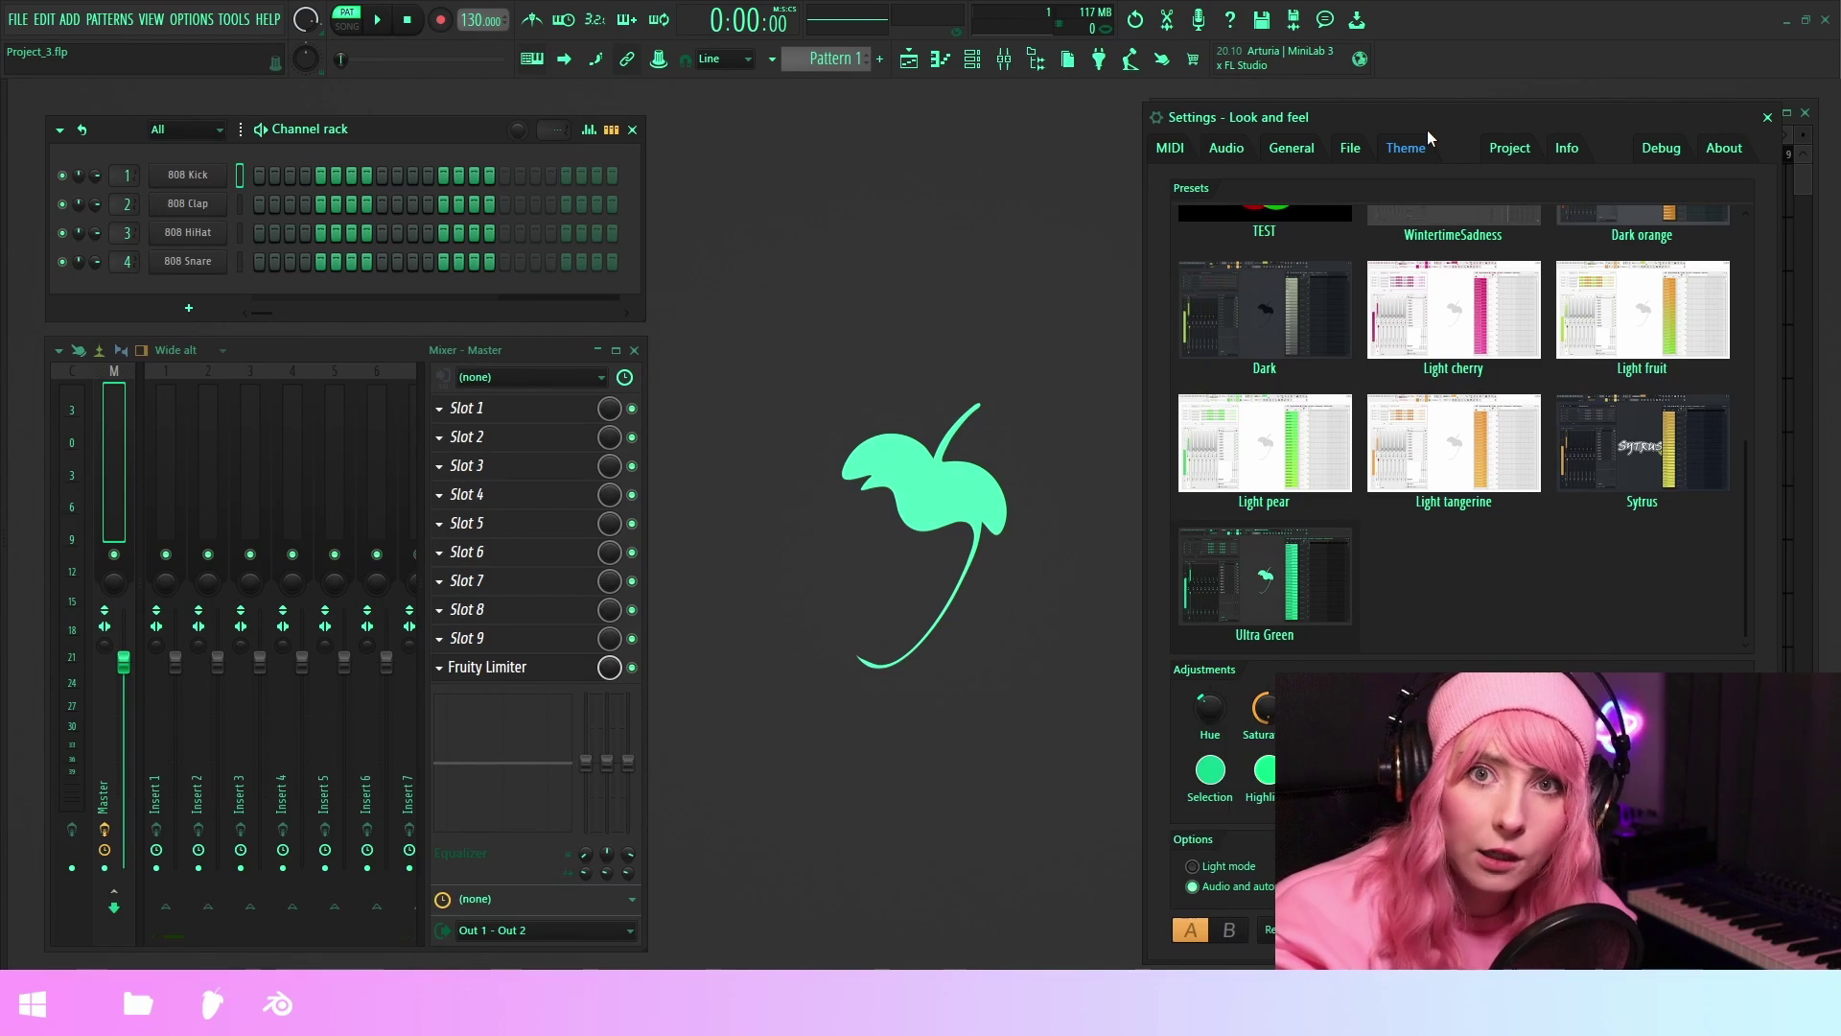
pyautogui.moveTo(1425, 132); pyautogui.dragTo(1402, 125)
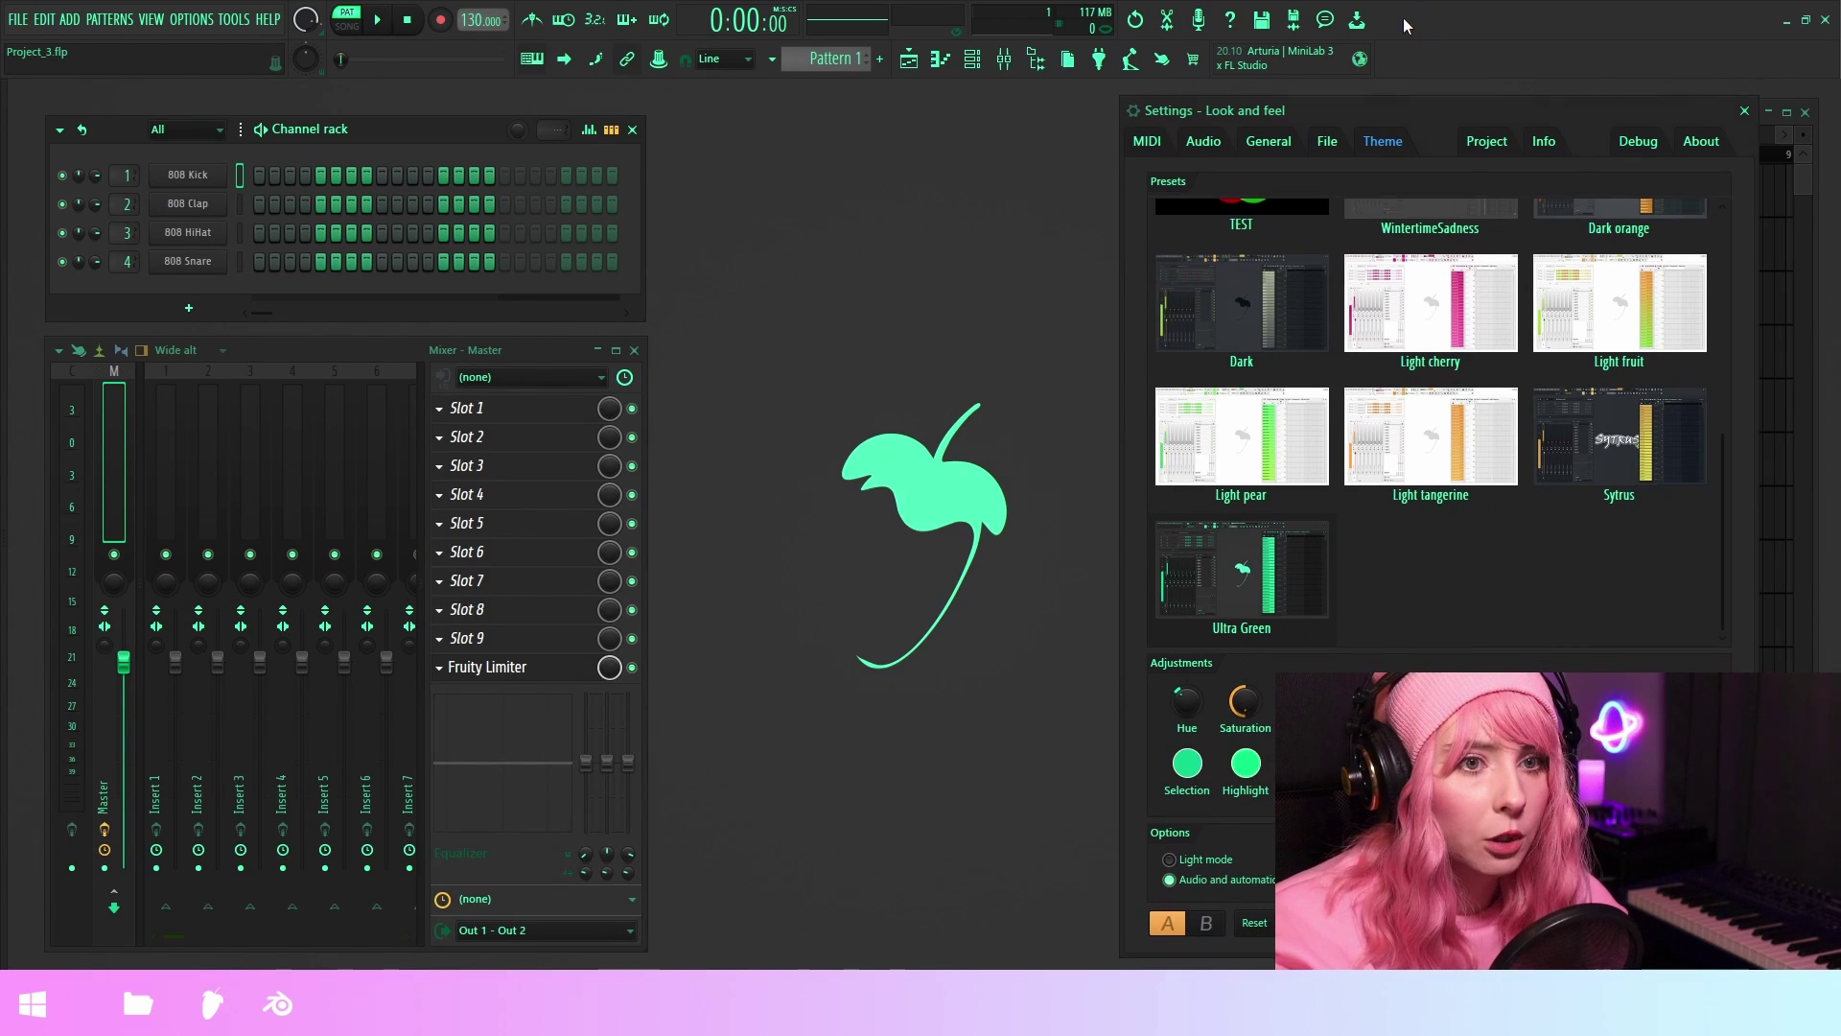
pyautogui.rightClick(1402, 17)
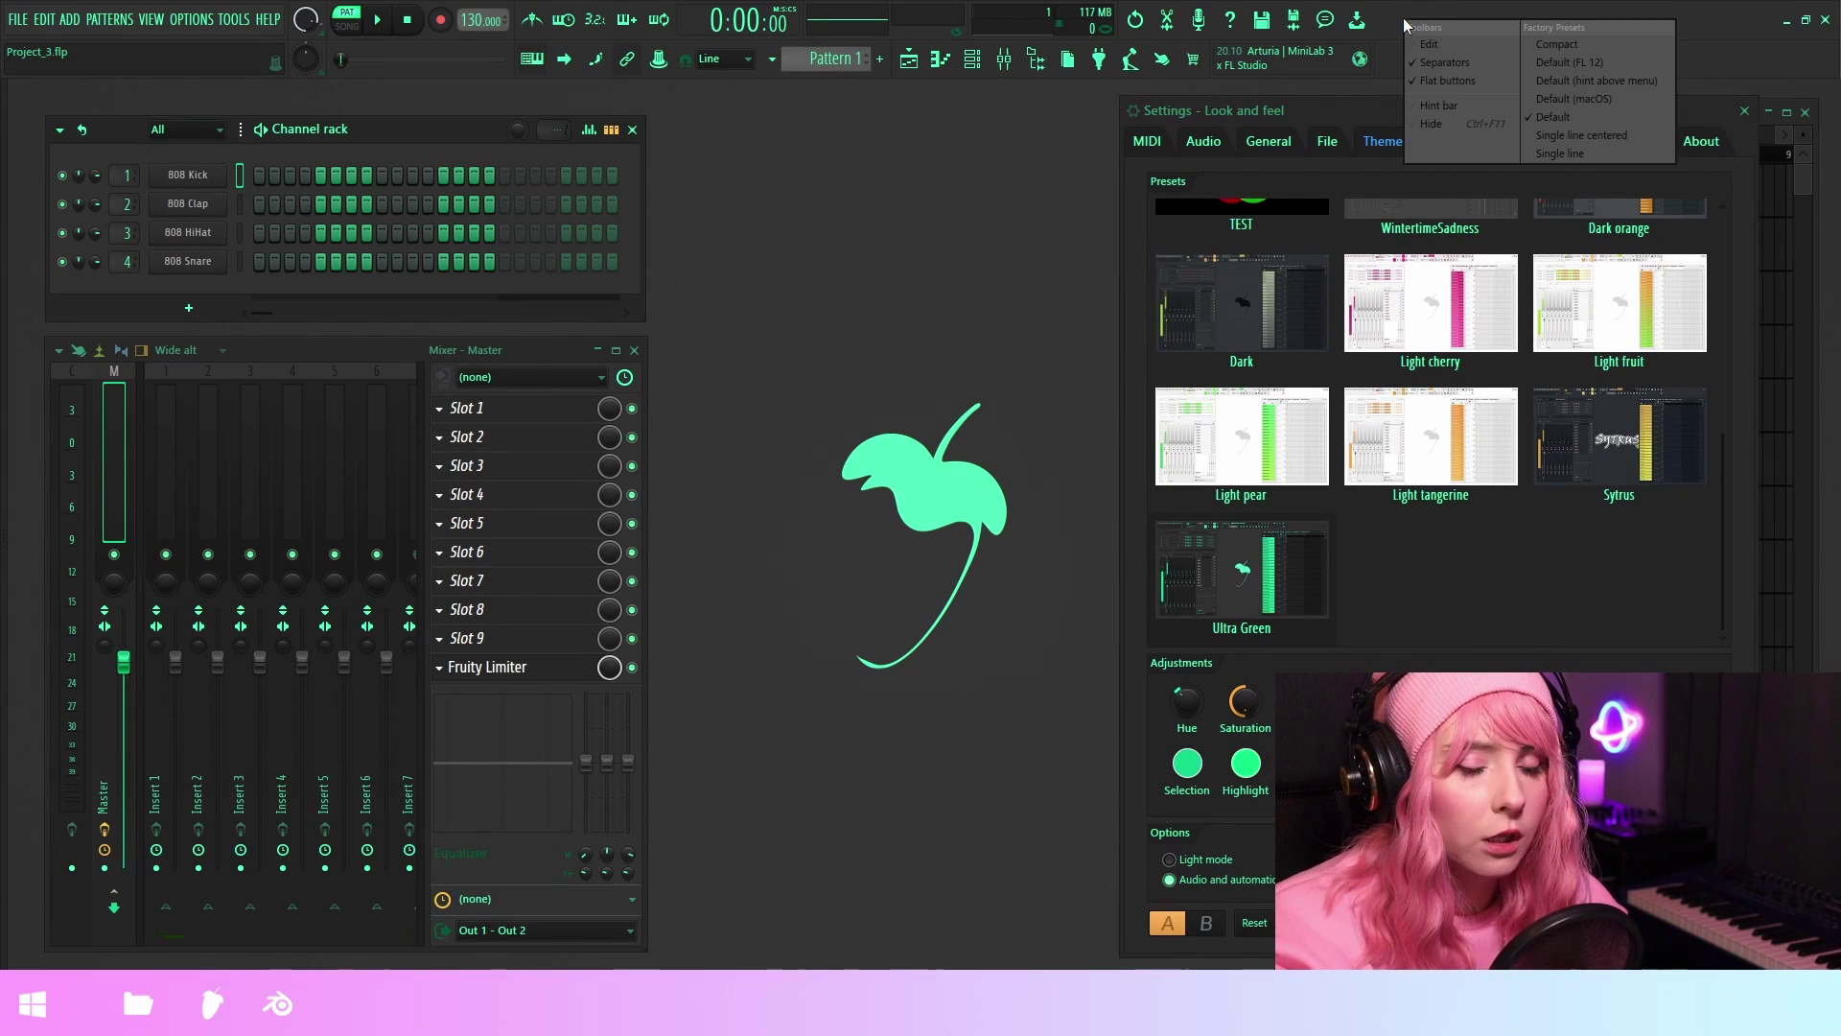
pyautogui.click(1430, 80)
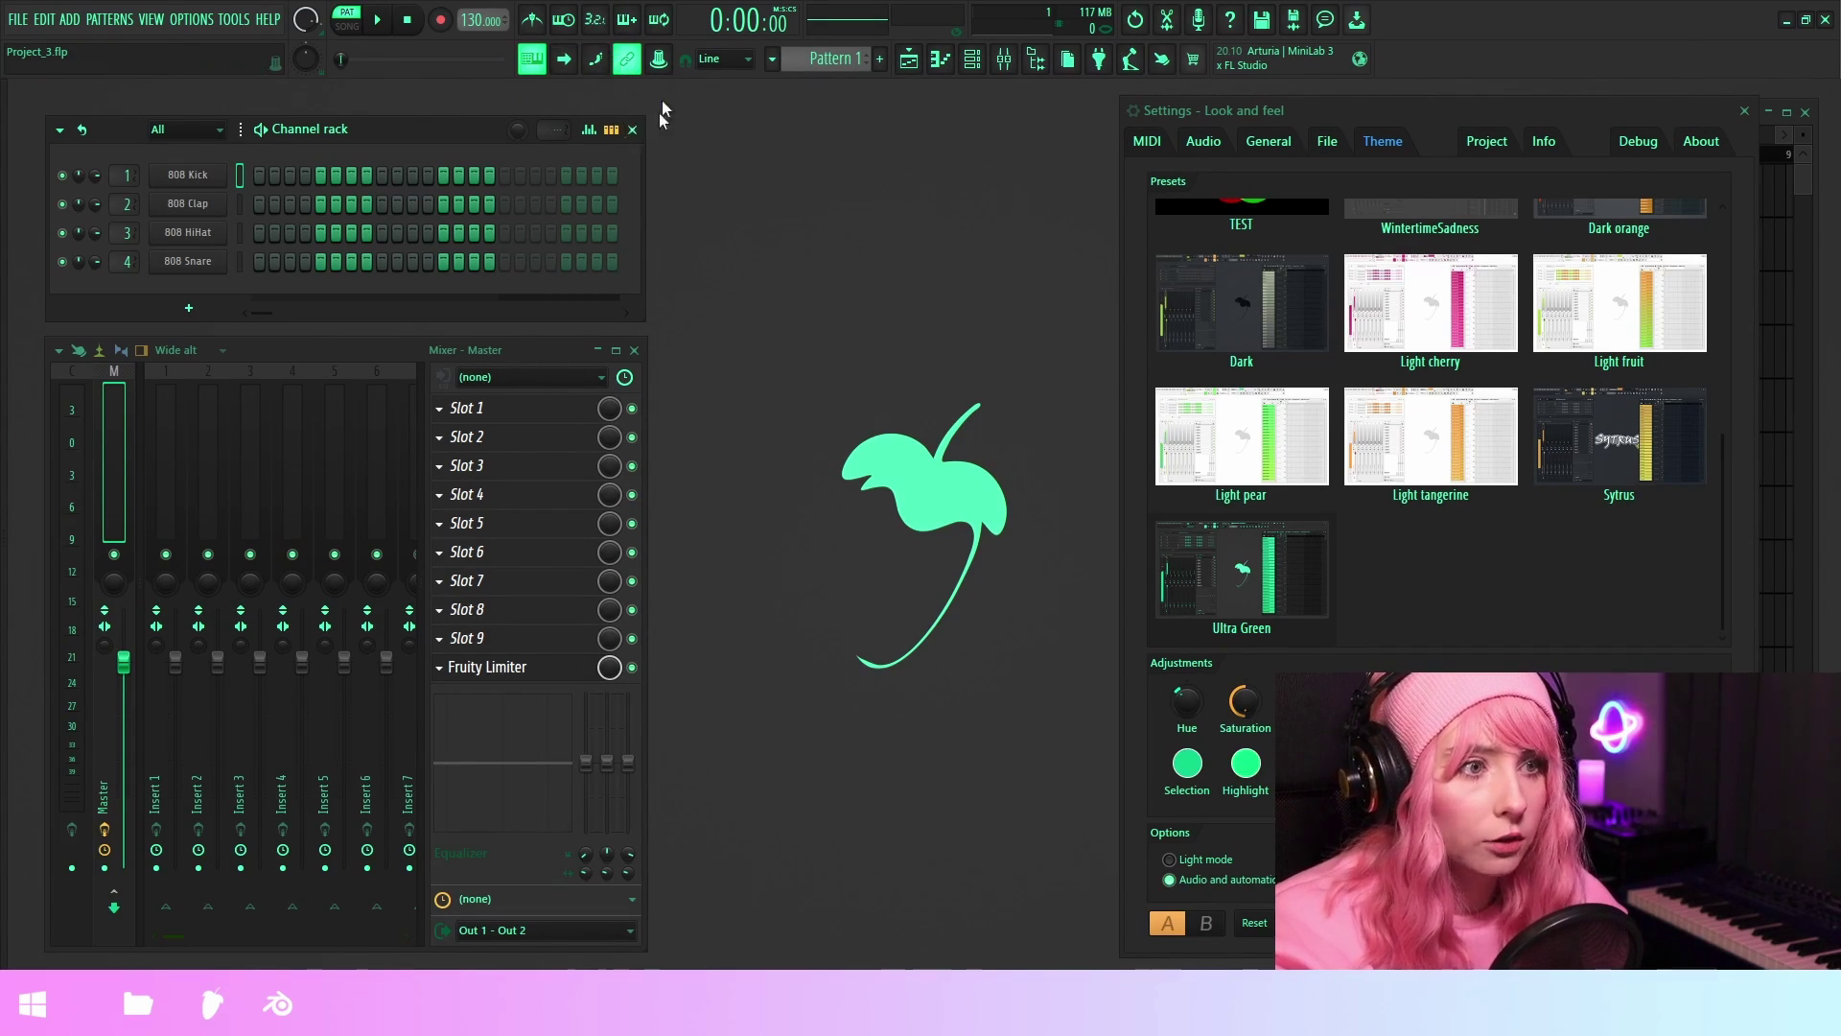
pyautogui.rightClick(1416, 49)
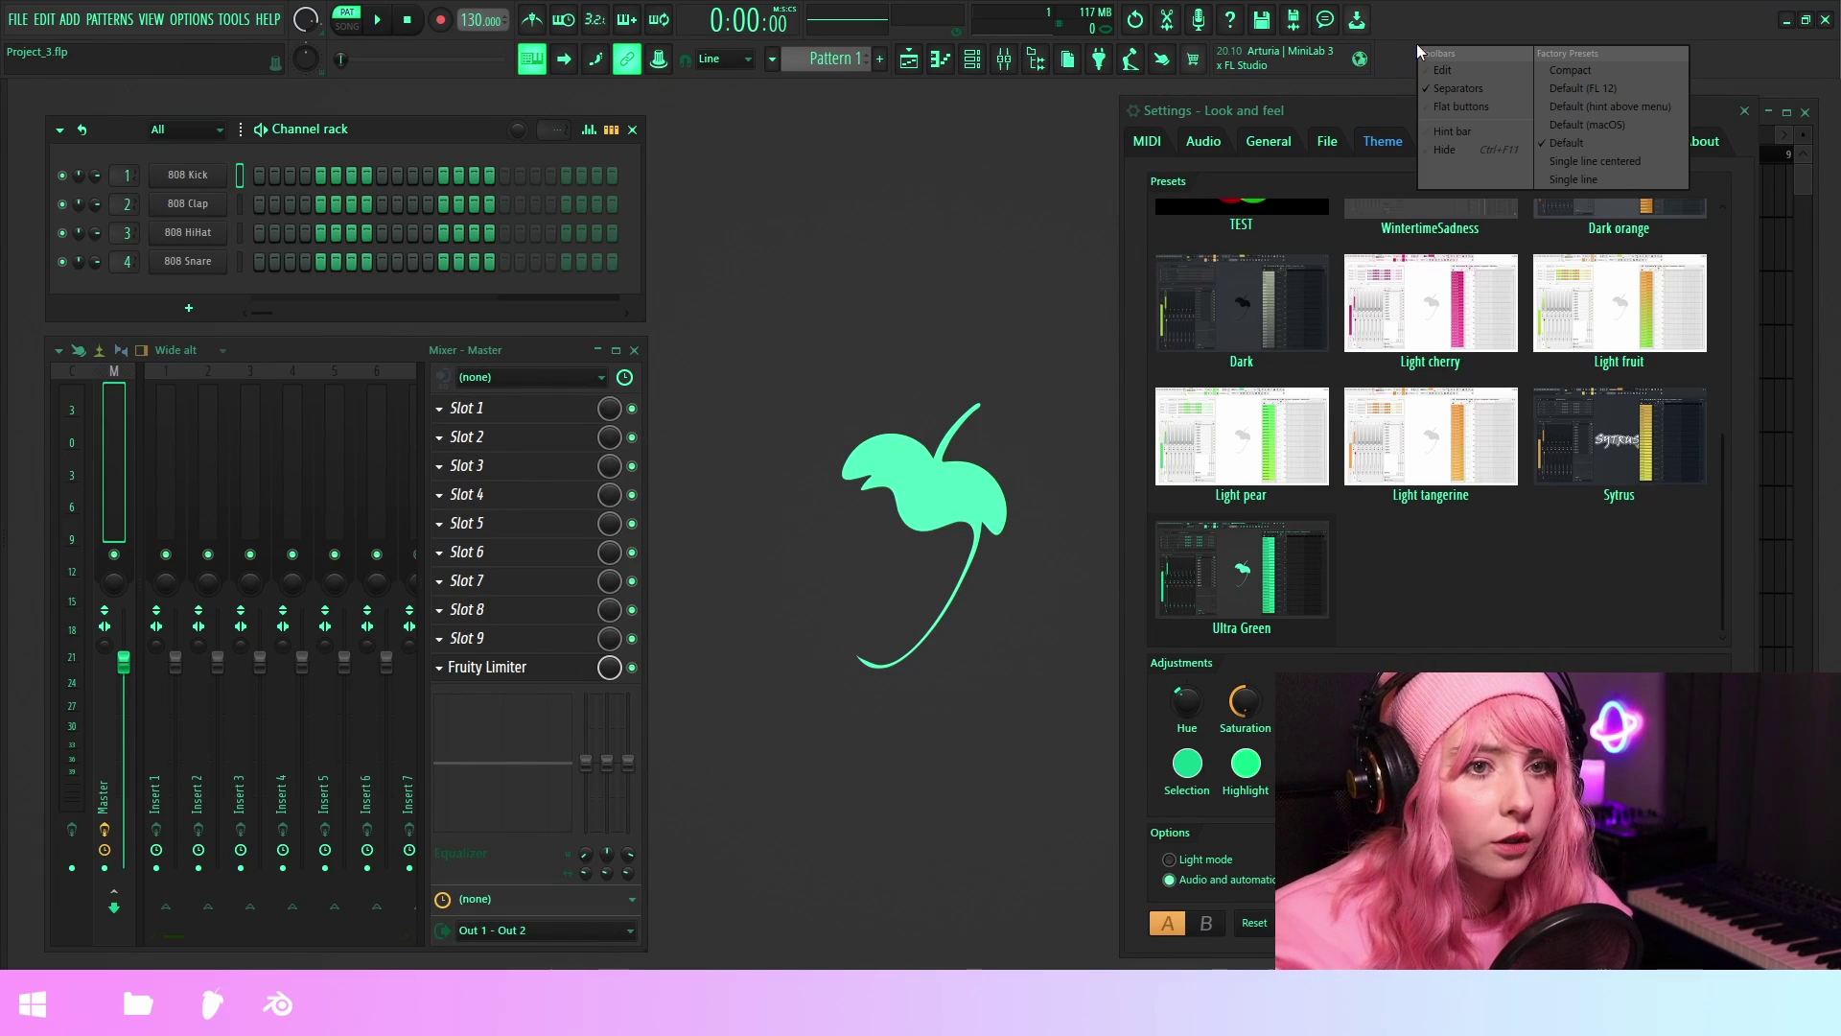
pyautogui.click(1447, 100)
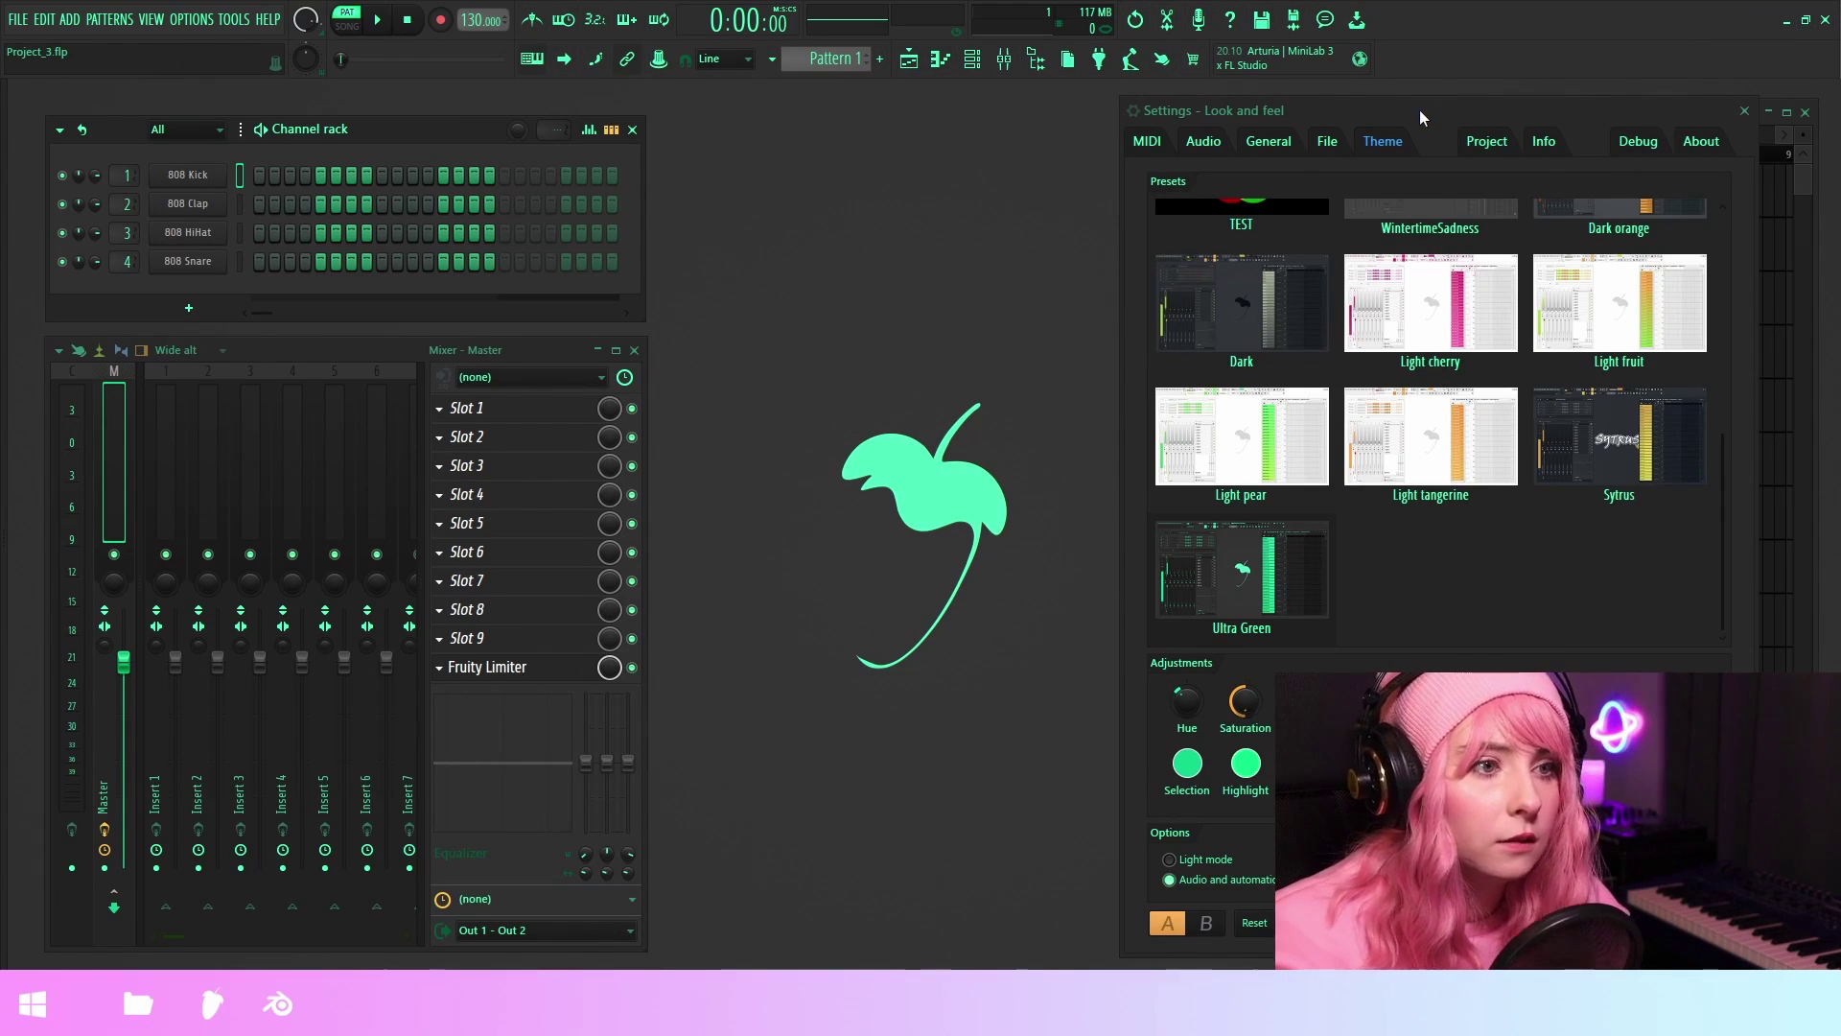
# - Adjust the Ultra Green theme's contrast and lower its colour saturation
pyautogui.moveTo(1419, 109); pyautogui.dragTo(896, 83)
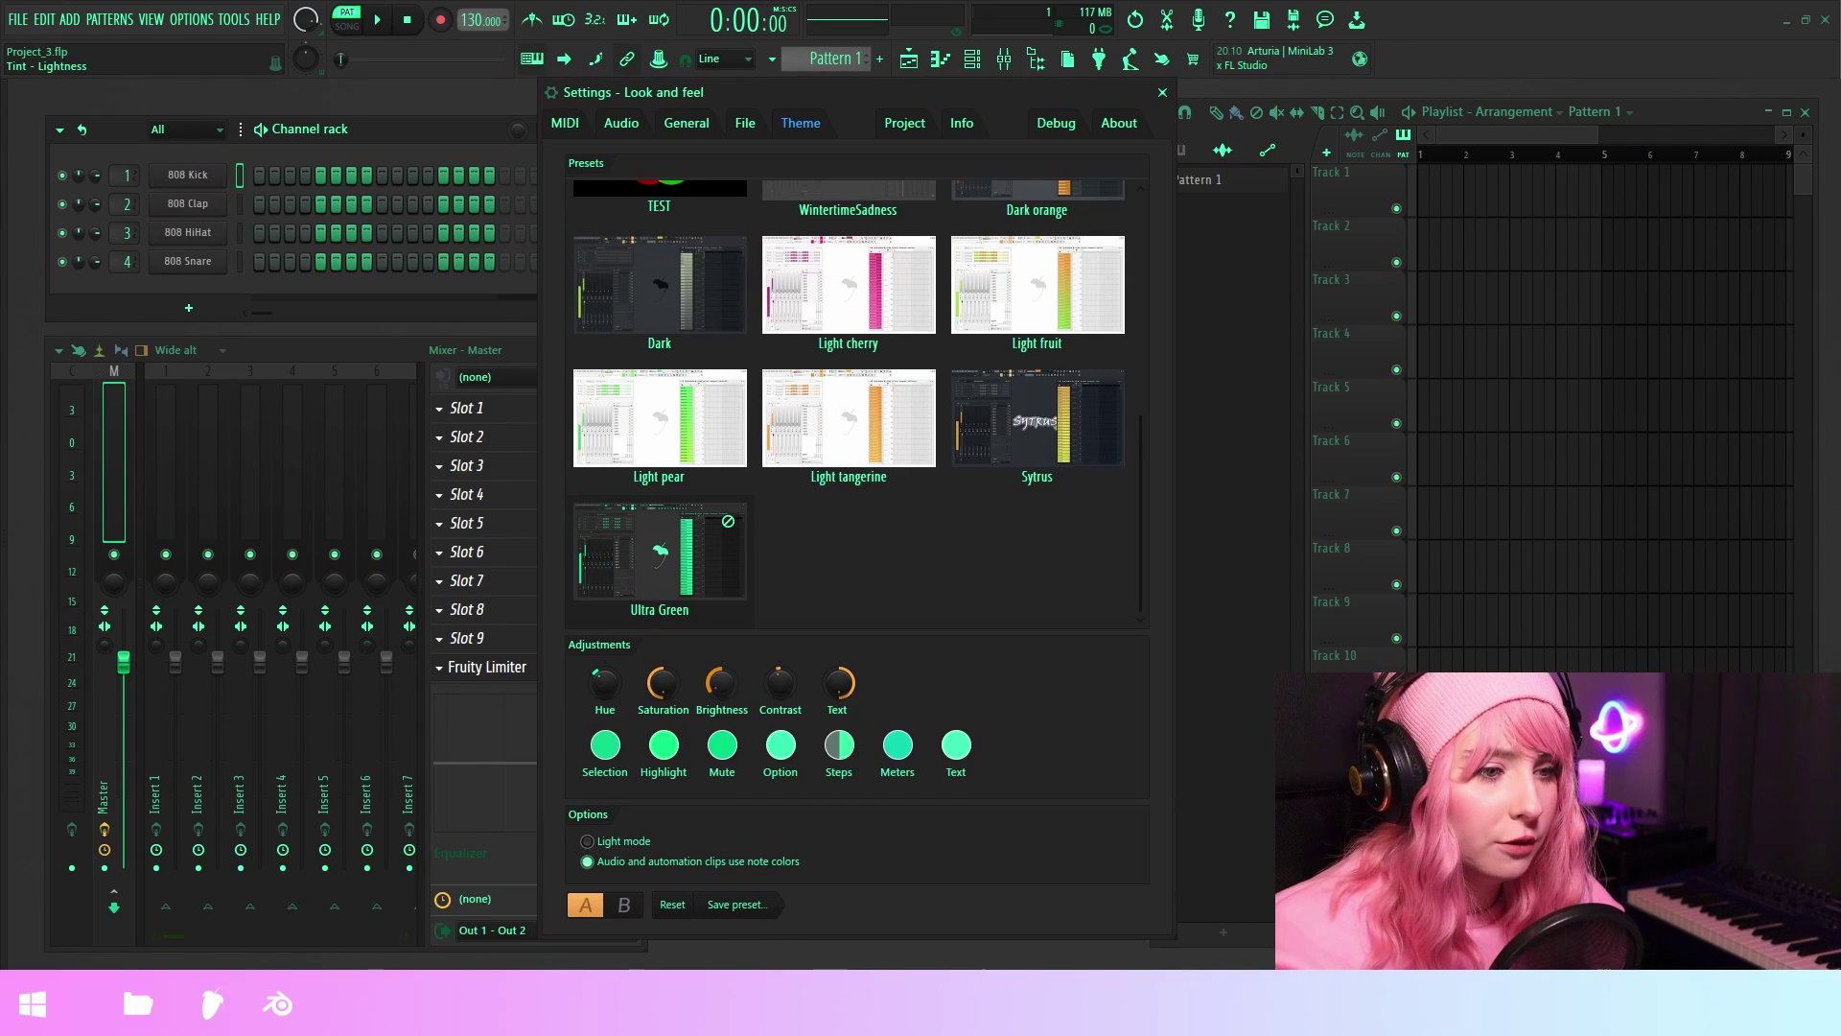
pyautogui.moveTo(721, 683); pyautogui.dragTo(772, 712)
pyautogui.moveTo(661, 683); pyautogui.dragTo(604, 653)
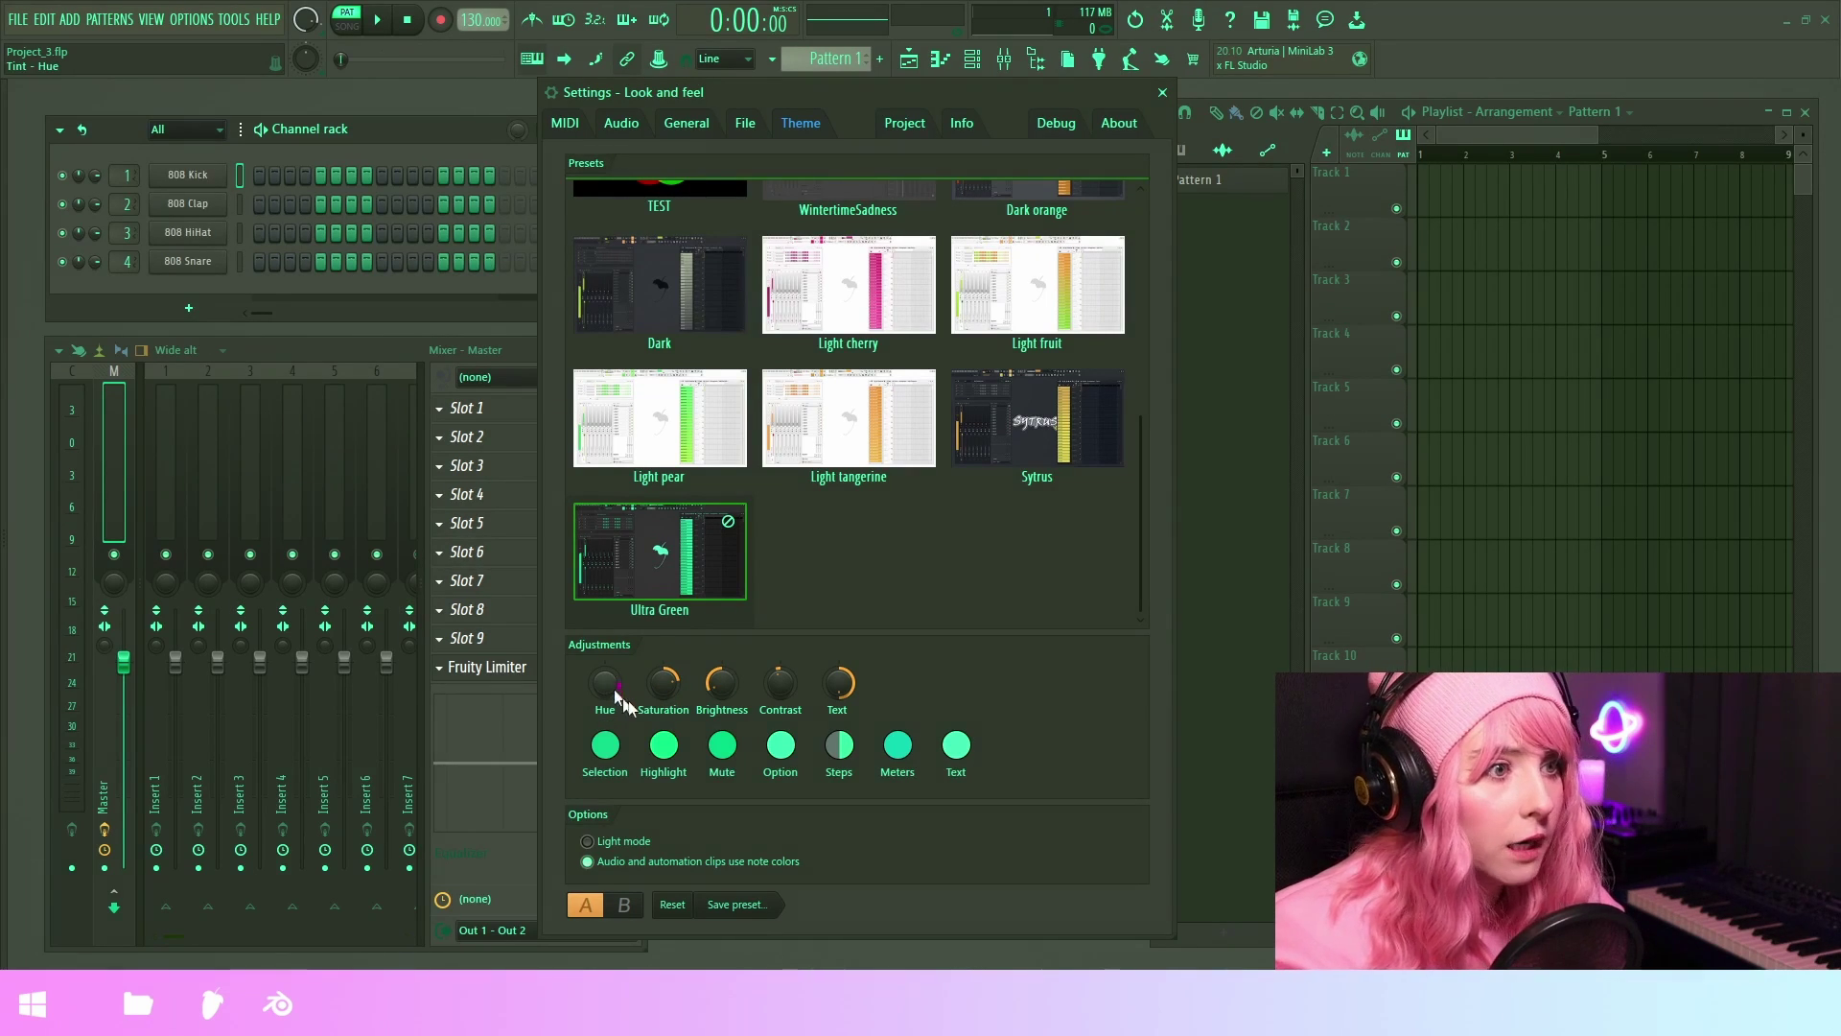
# - Move the settings right, bring out the Browser, and lower the interface text contrast
pyautogui.moveTo(729, 92); pyautogui.dragTo(1103, 87)
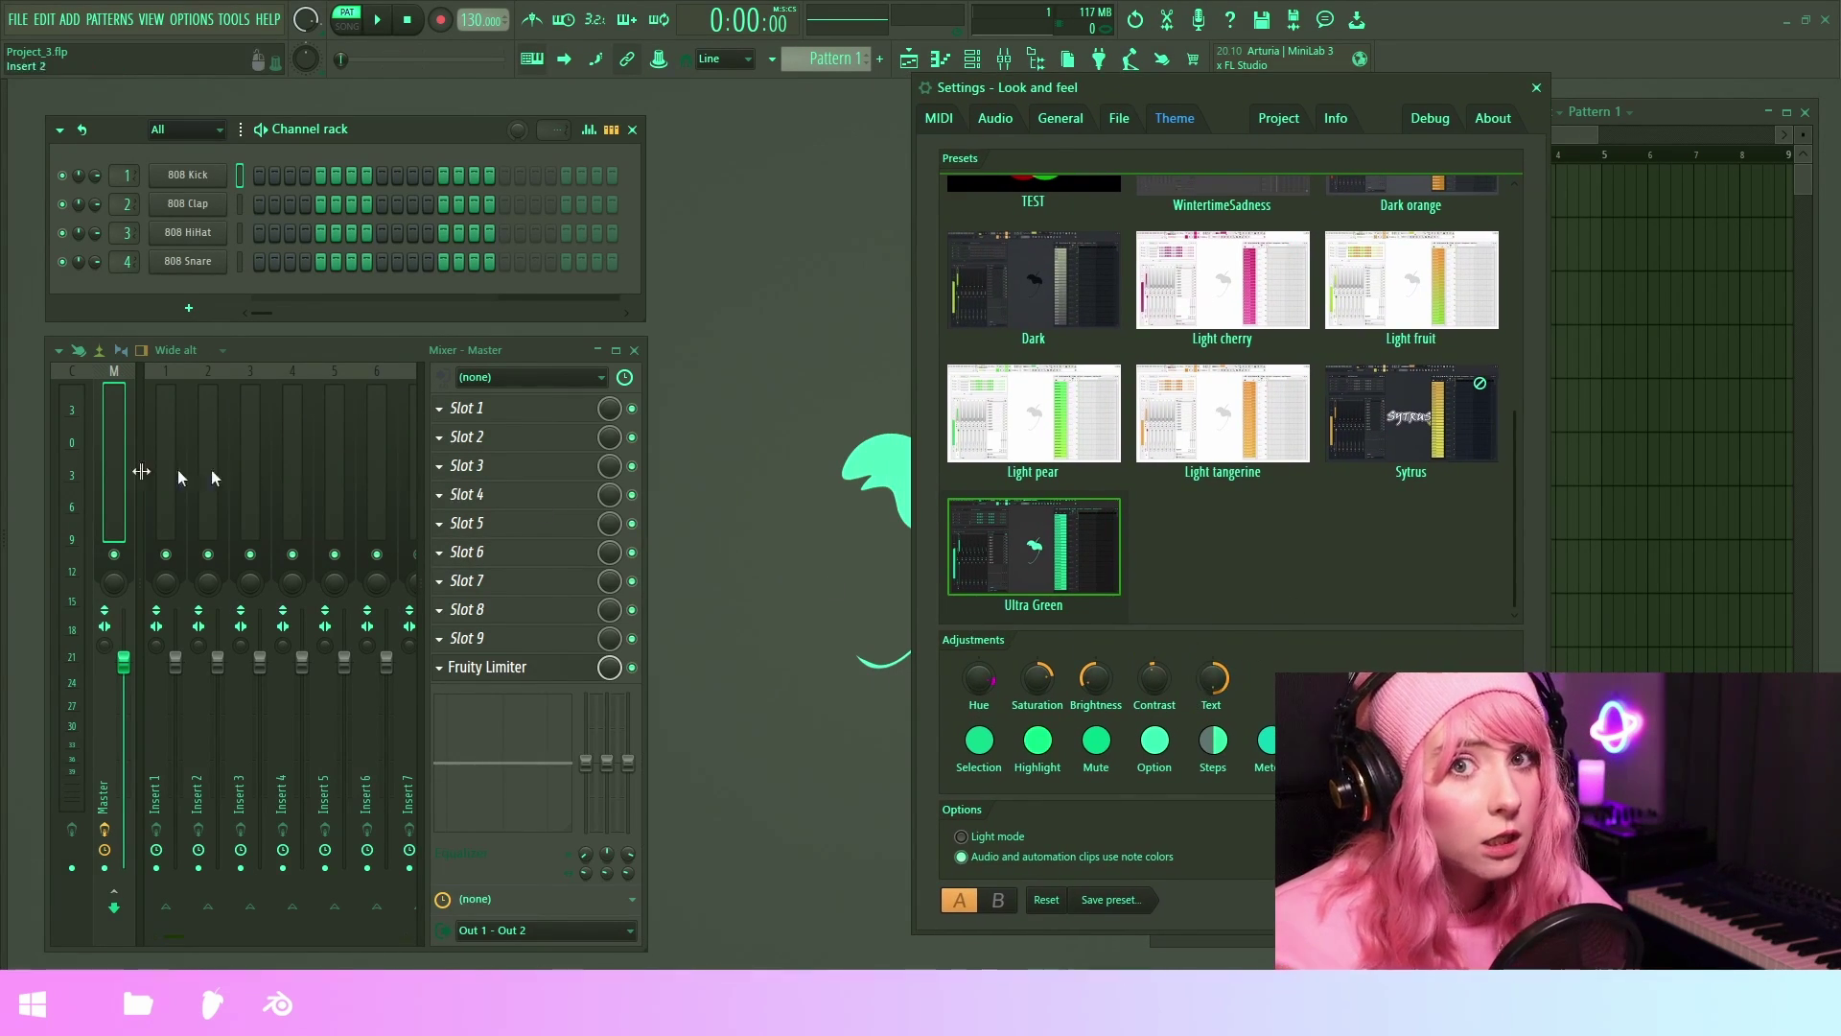
pyautogui.moveTo(4, 491)
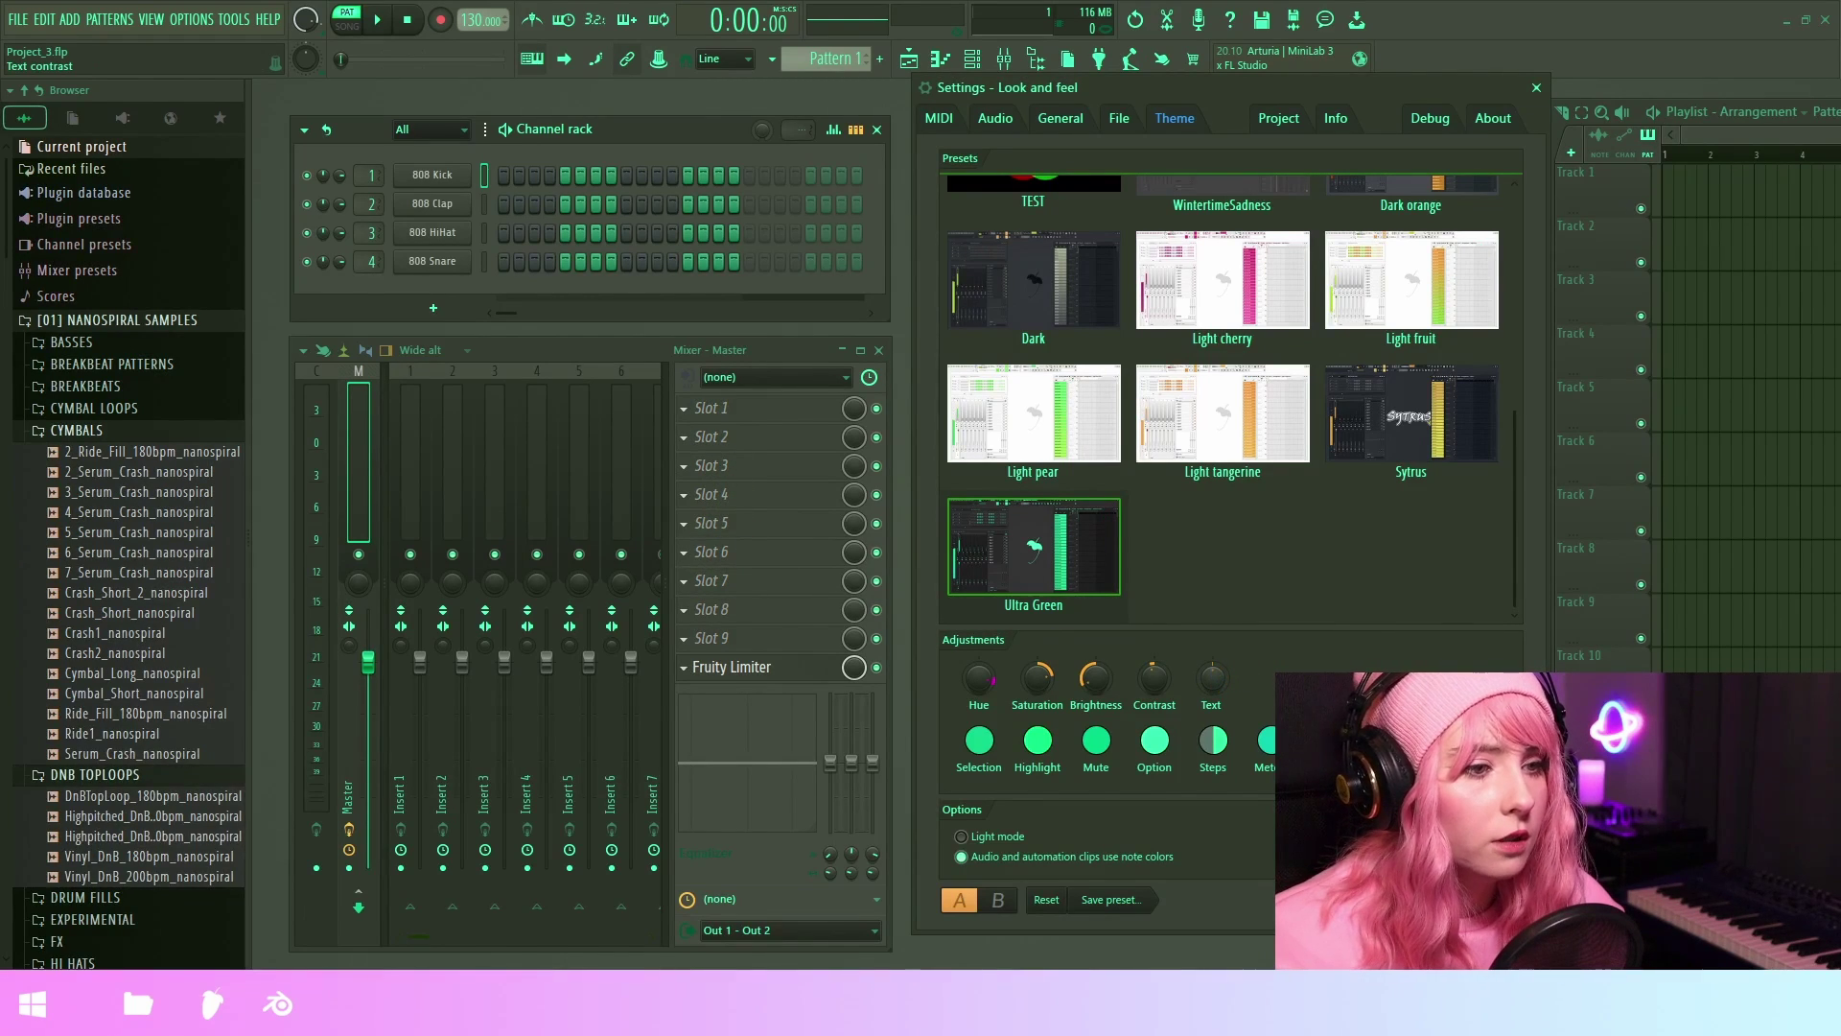
pyautogui.moveTo(1211, 678)
pyautogui.mouseDown()
pyautogui.moveTo(1211, 767)
pyautogui.moveTo(1212, 664)
pyautogui.mouseUp()
pyautogui.scroll(-5, 1213, 679)
pyautogui.scroll(5, 1213, 679)
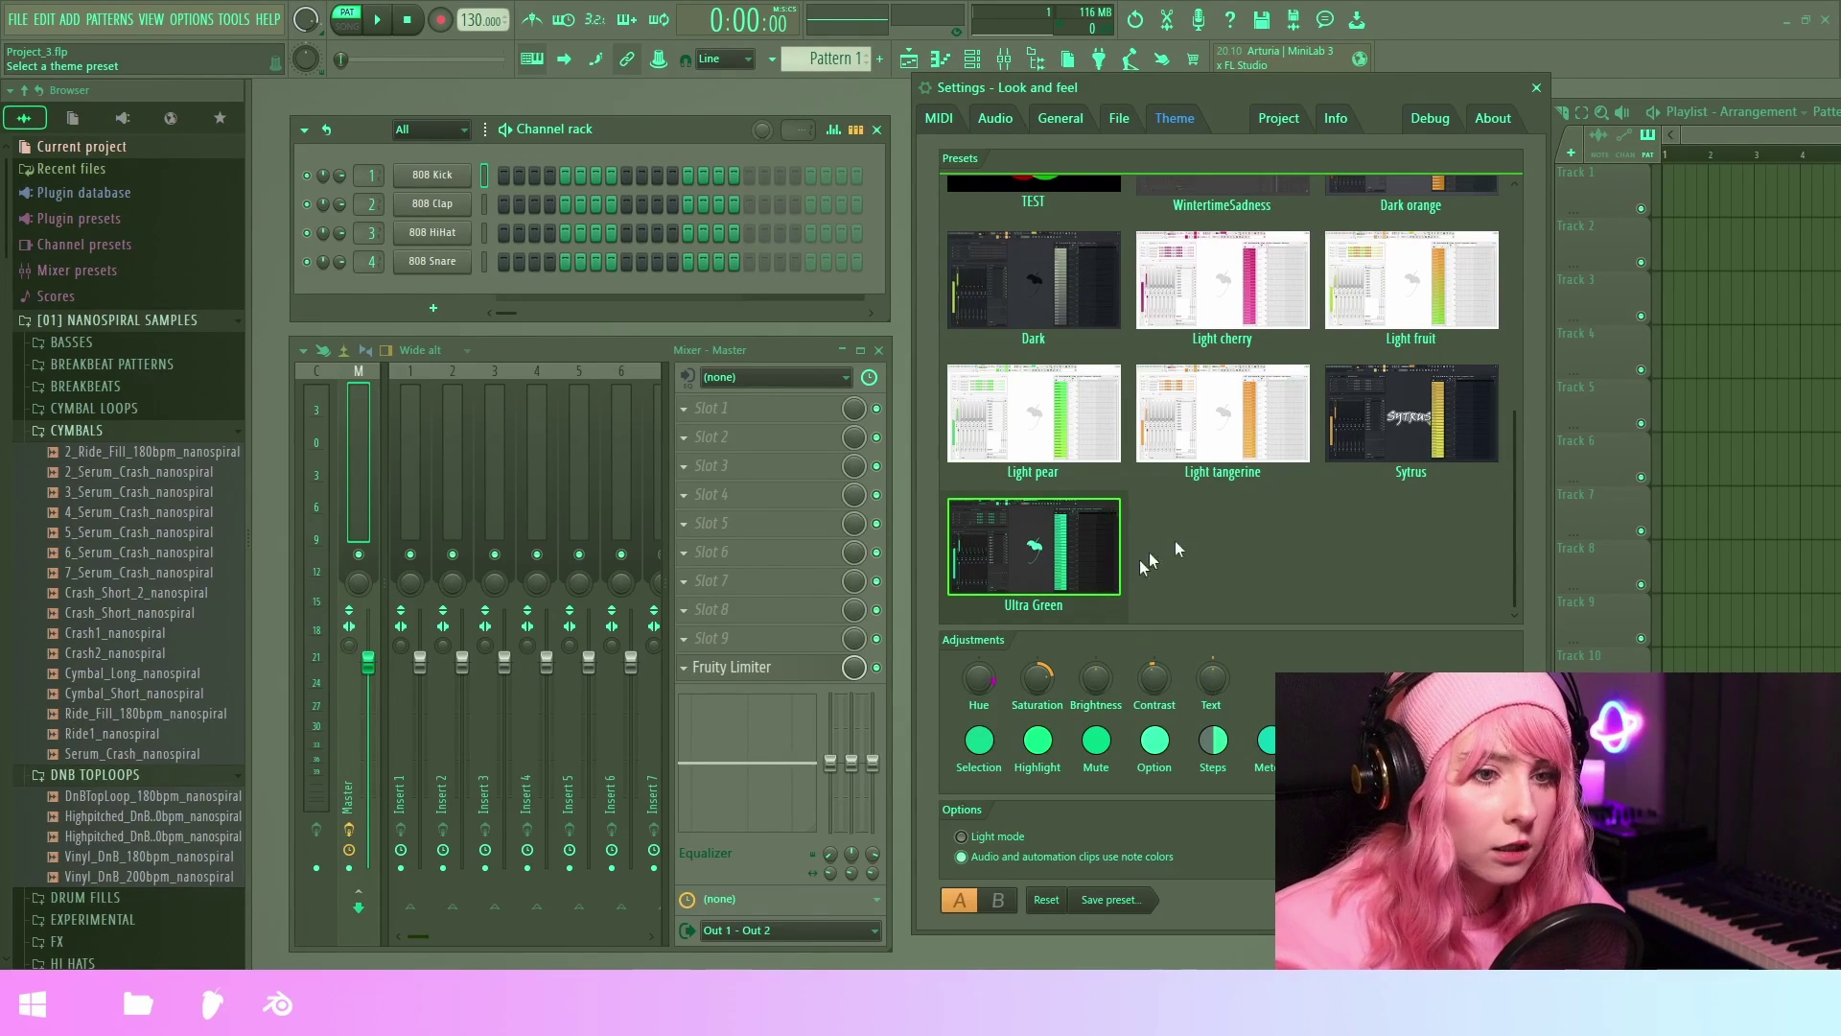
# - Reapply Ultra Green to reset adjustments, then dismiss the Selection colour picker unchanged
pyautogui.click(1013, 566)
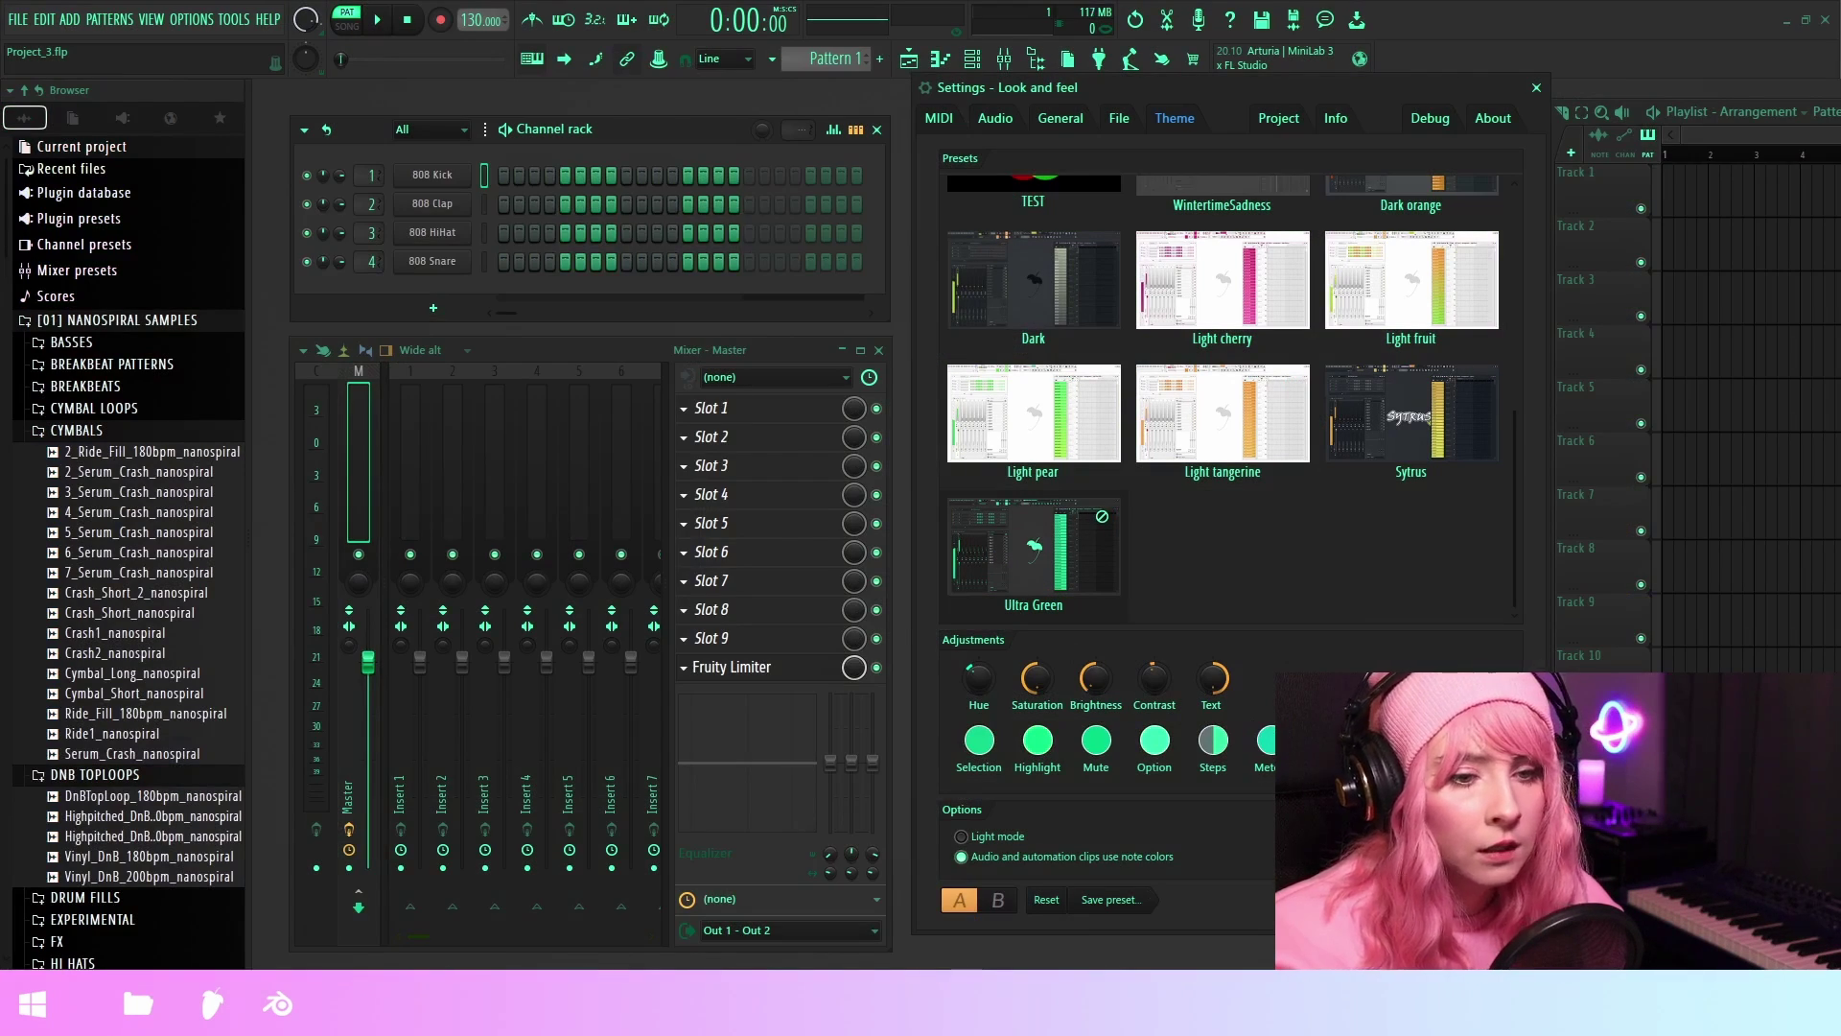
pyautogui.click(978, 739)
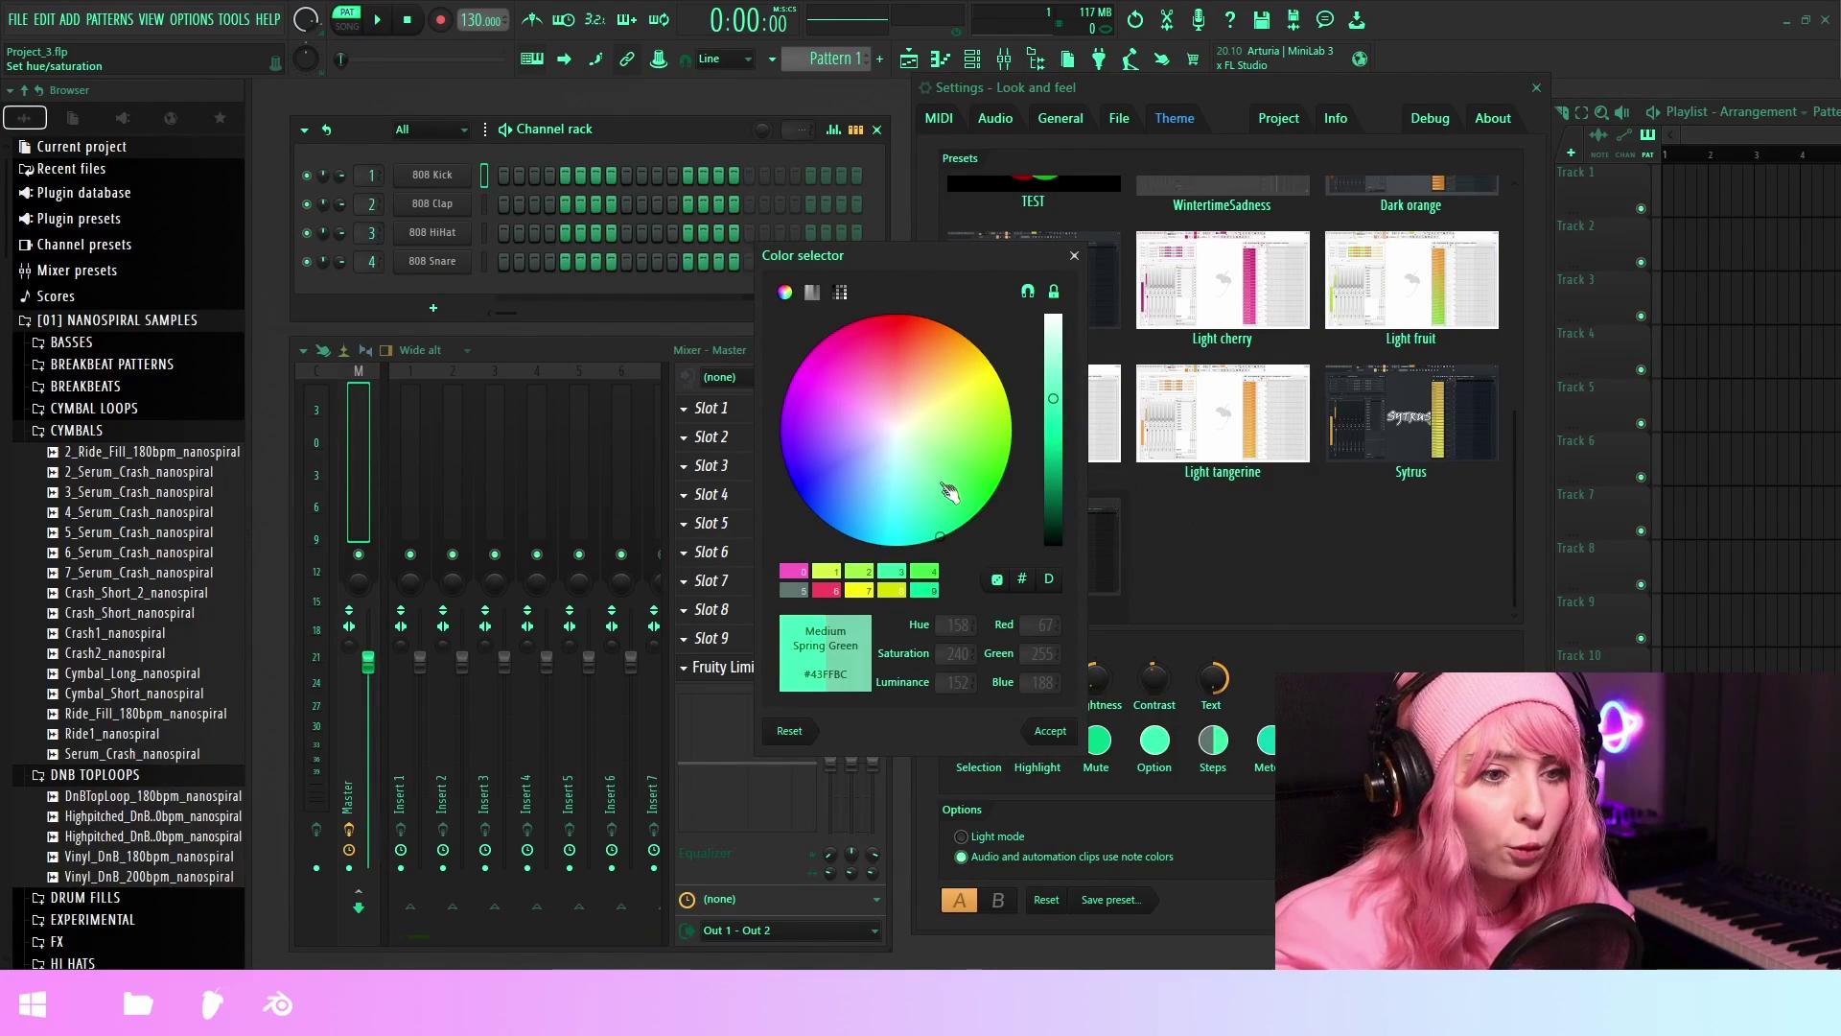
pyautogui.press('Escape')
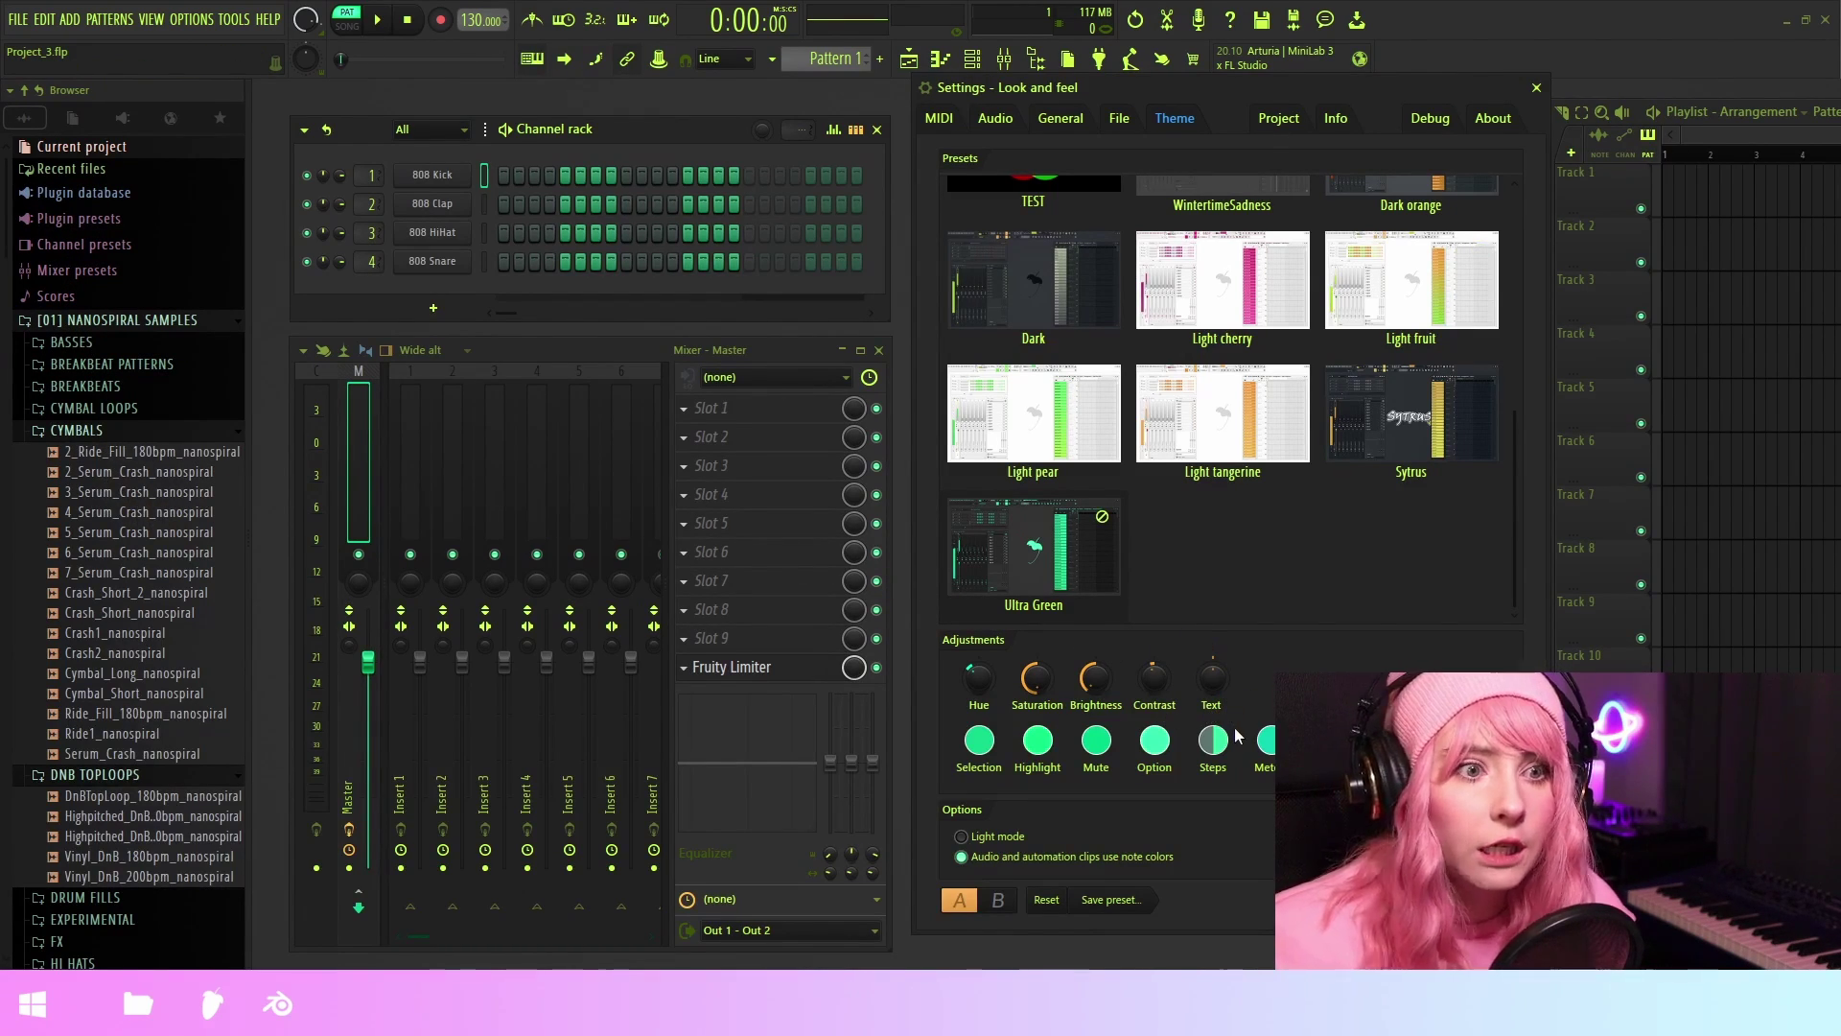
# - Collapse NANOSPIRAL SAMPLES, shift the Look and feel window aside, and try Light mode
pyautogui.moveTo(1213, 678); pyautogui.dragTo(1213, 652)
pyautogui.click(115, 320)
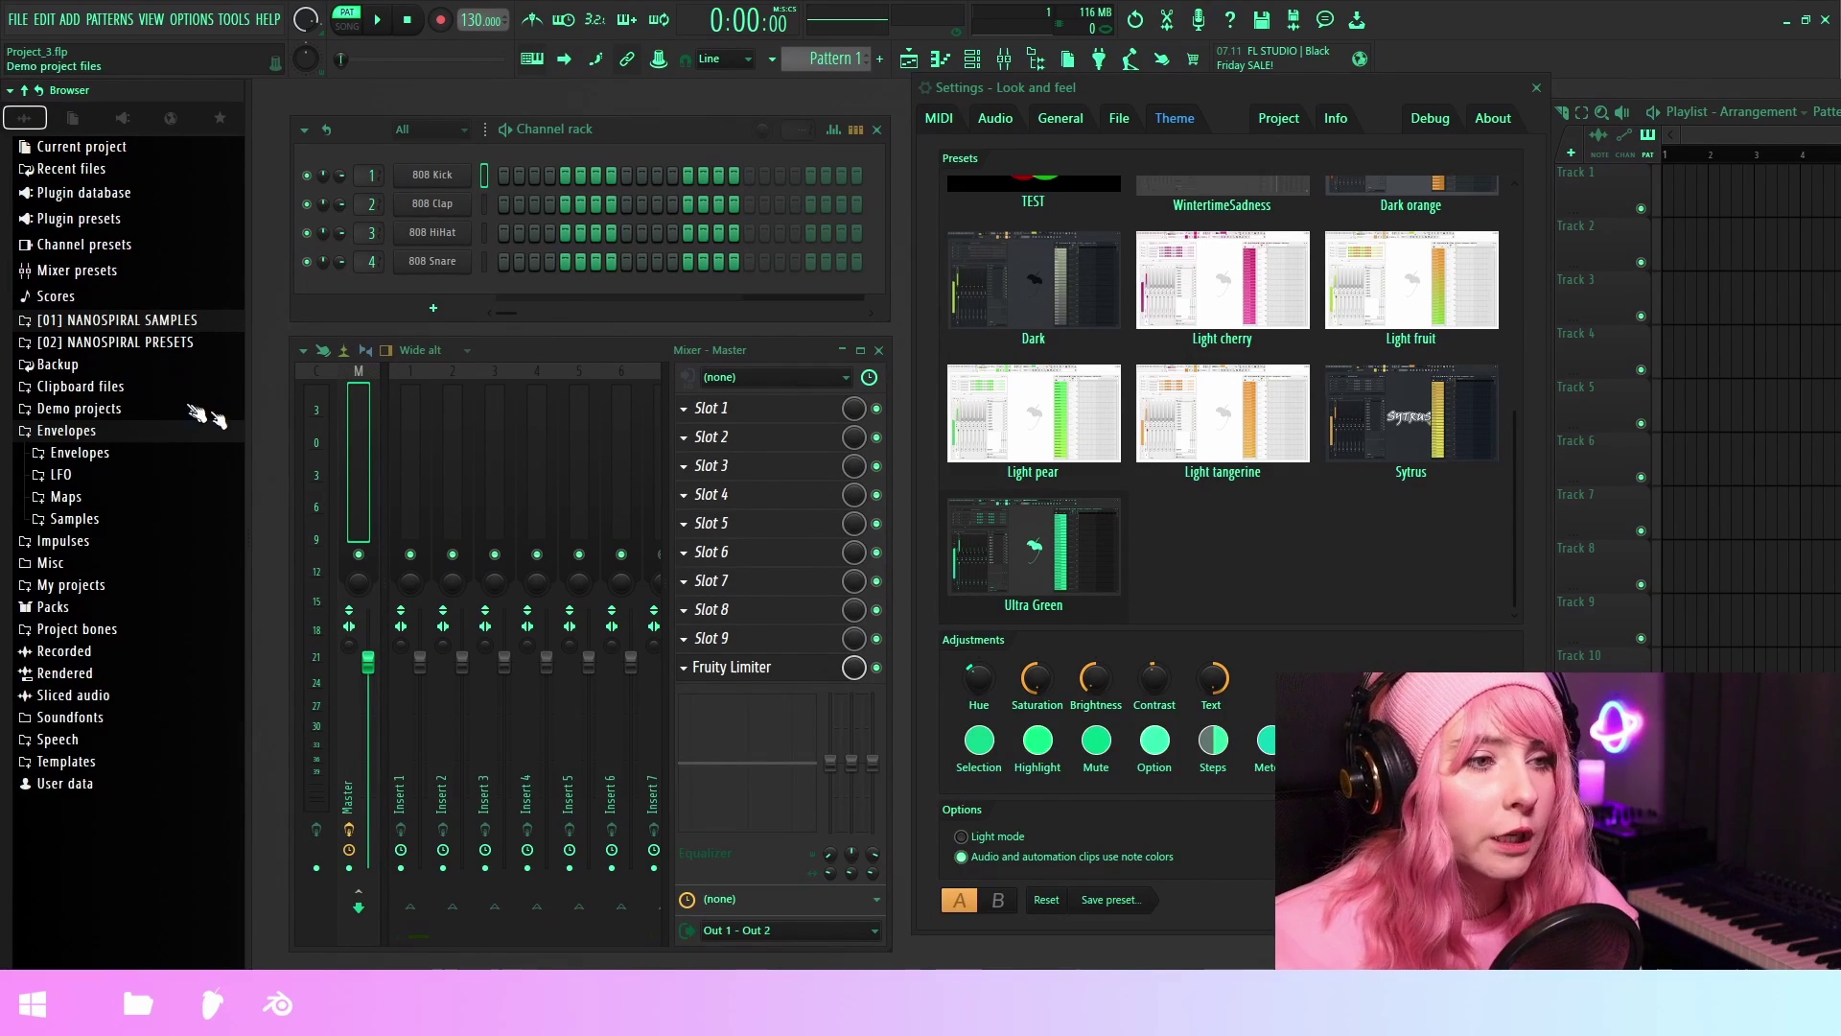
pyautogui.moveTo(1299, 92); pyautogui.dragTo(788, 103)
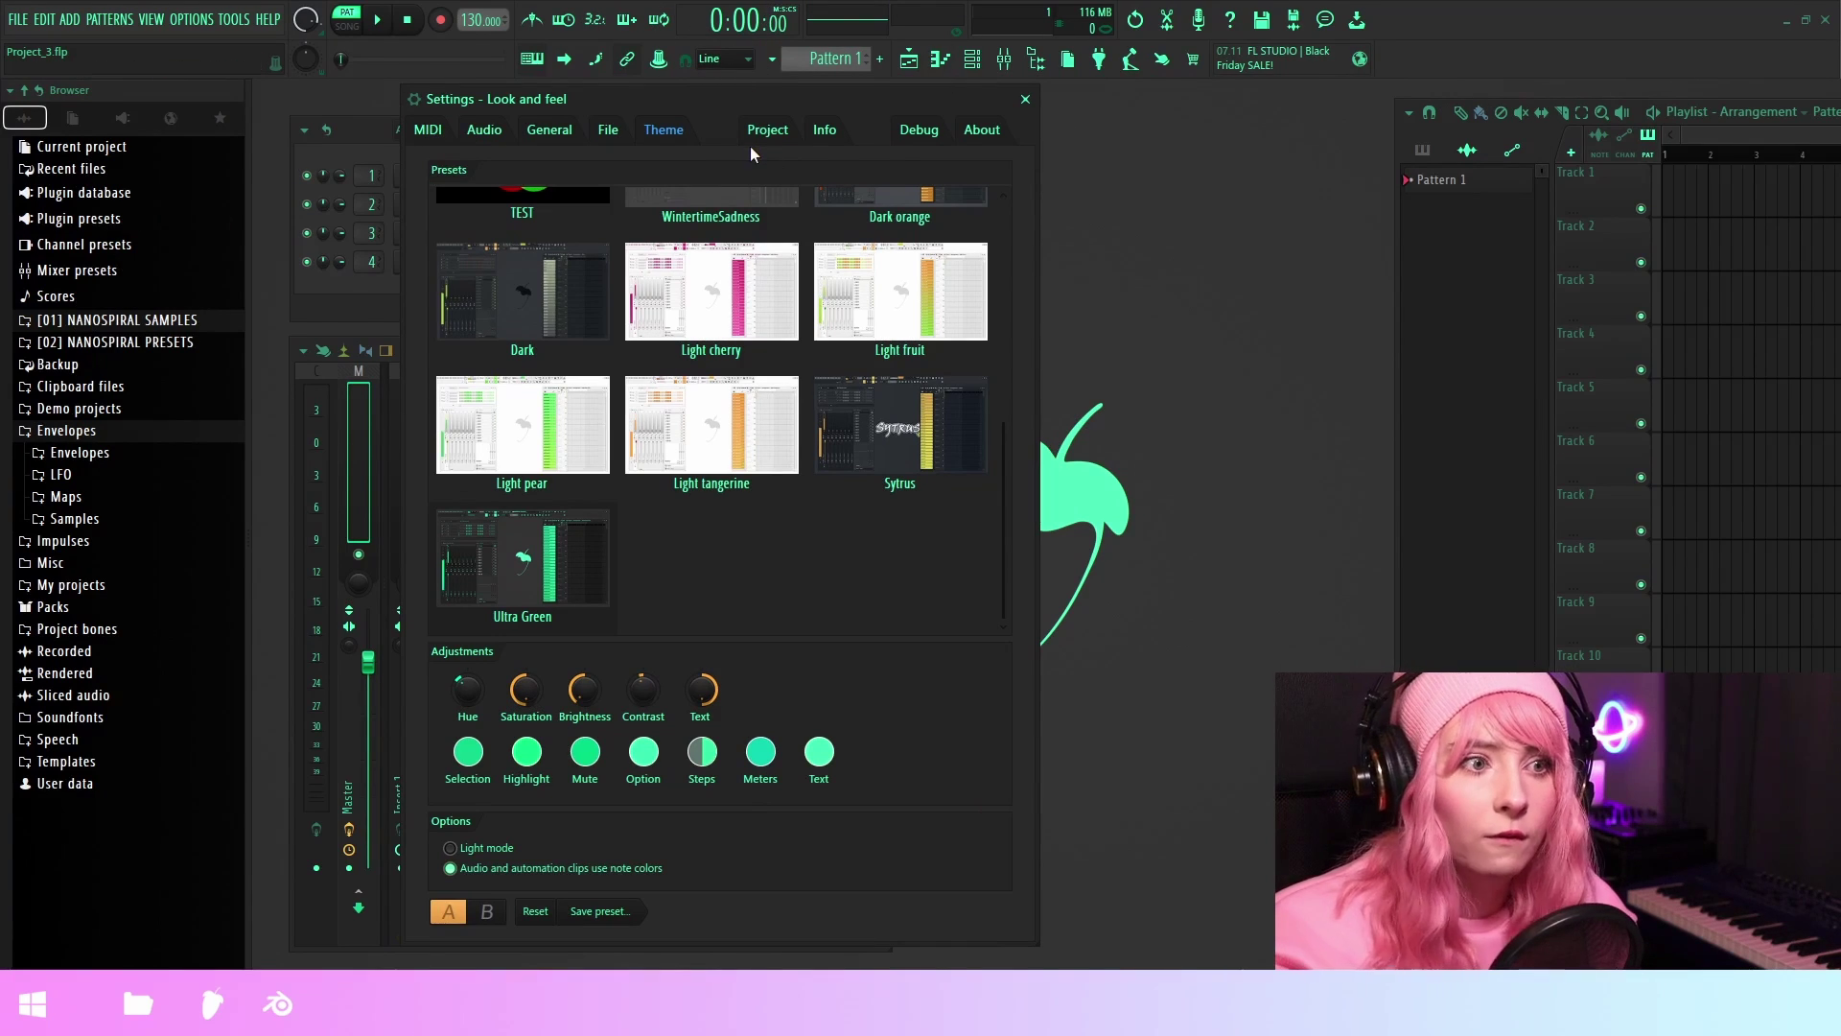
pyautogui.moveTo(702, 96); pyautogui.dragTo(1049, 80)
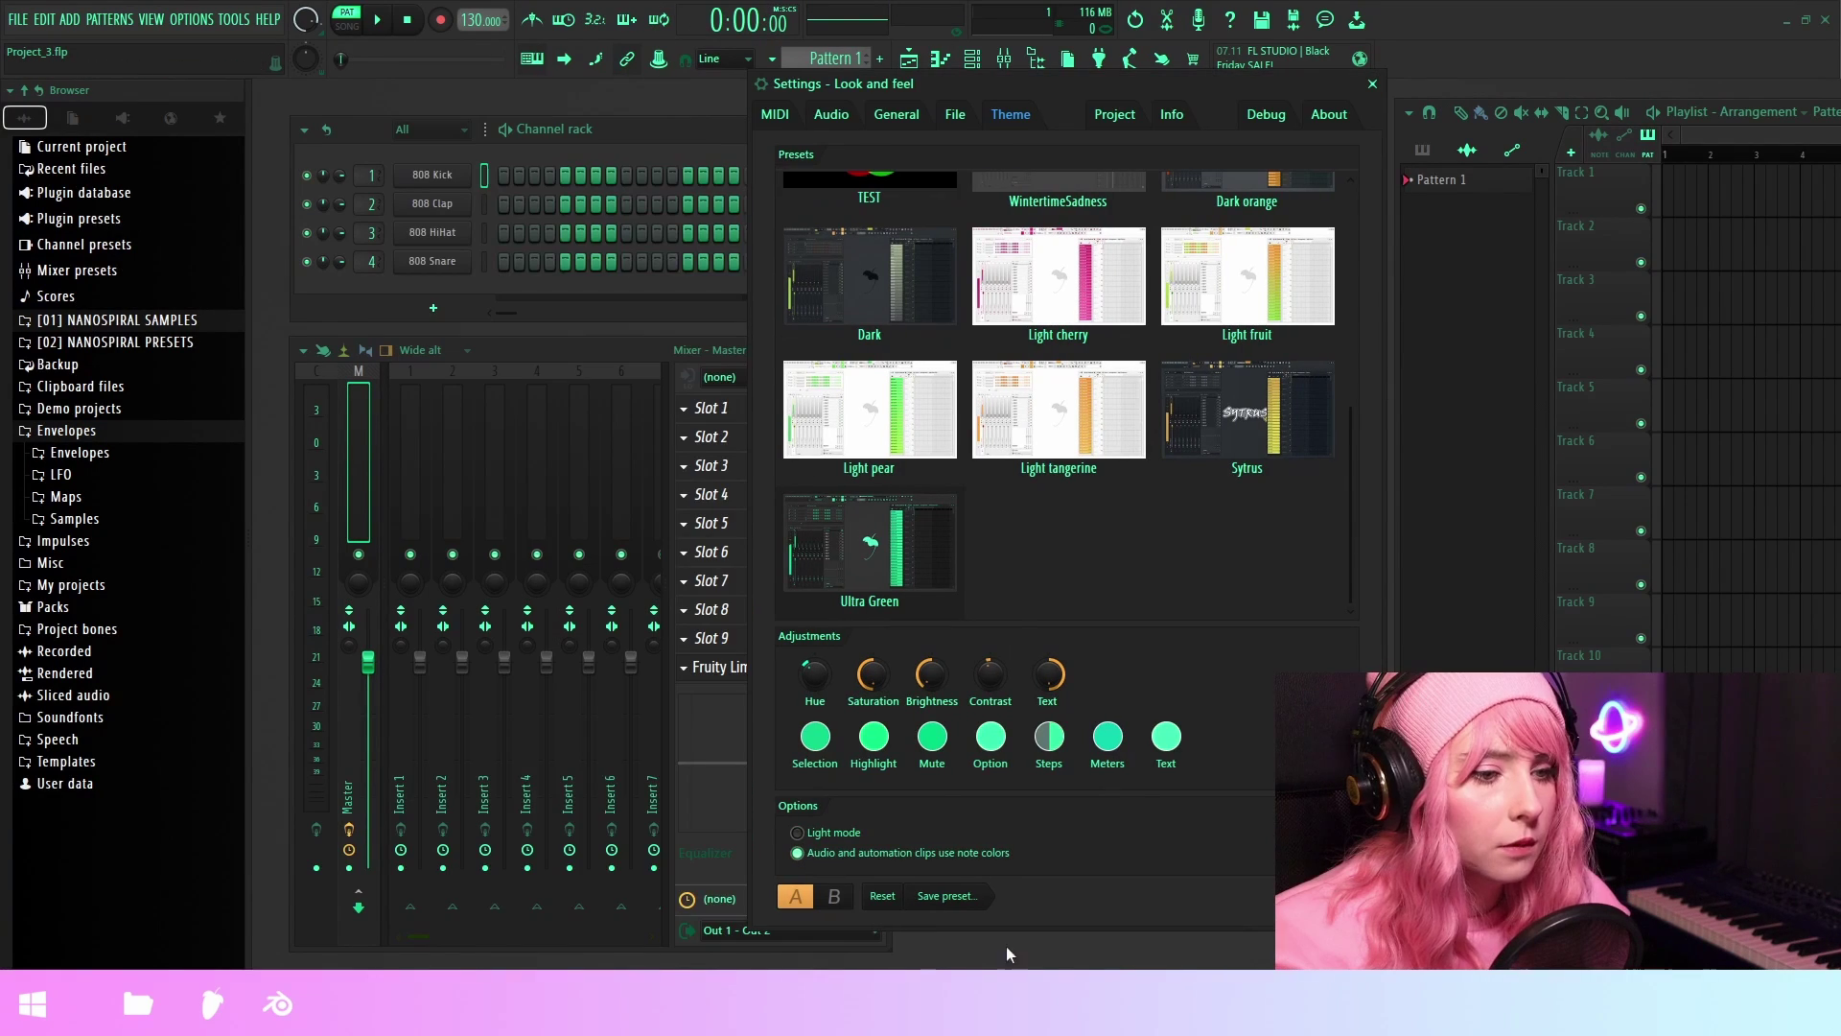
pyautogui.click(797, 832)
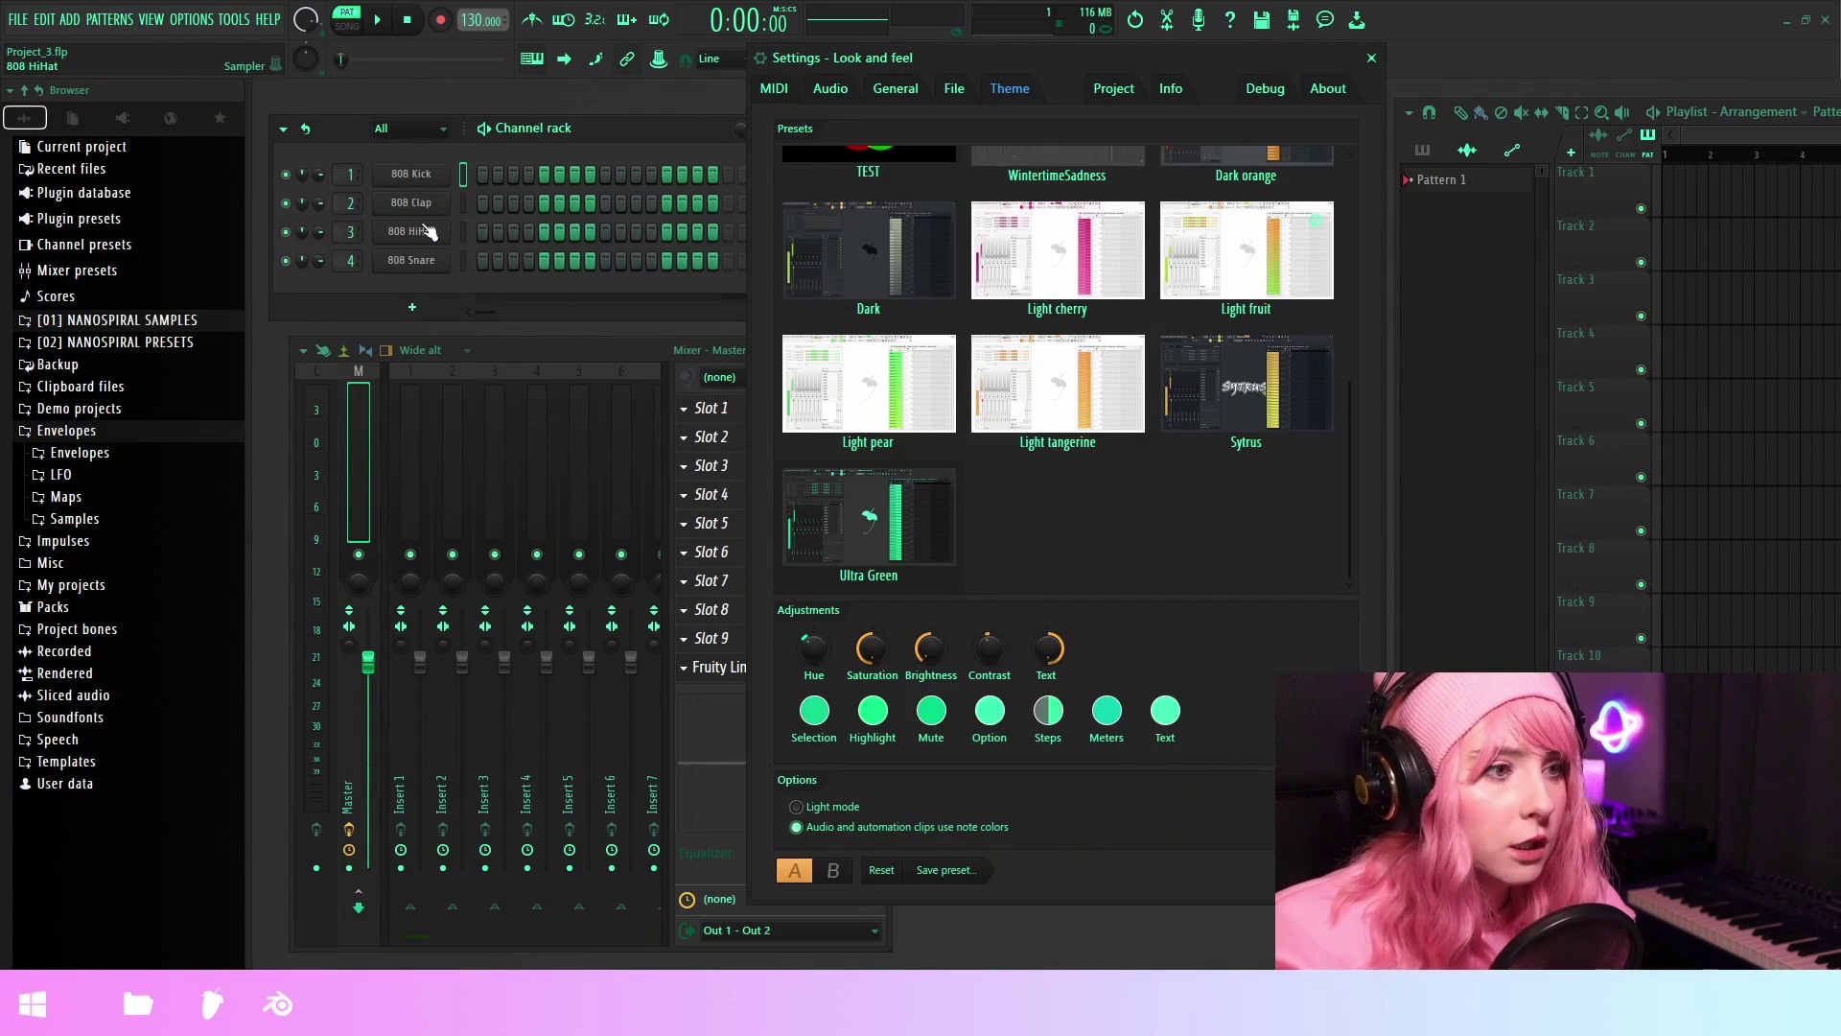
# - Open a drum channel's piano roll and show the note colour groups
pyautogui.rightClick(444, 195)
pyautogui.click(571, 195)
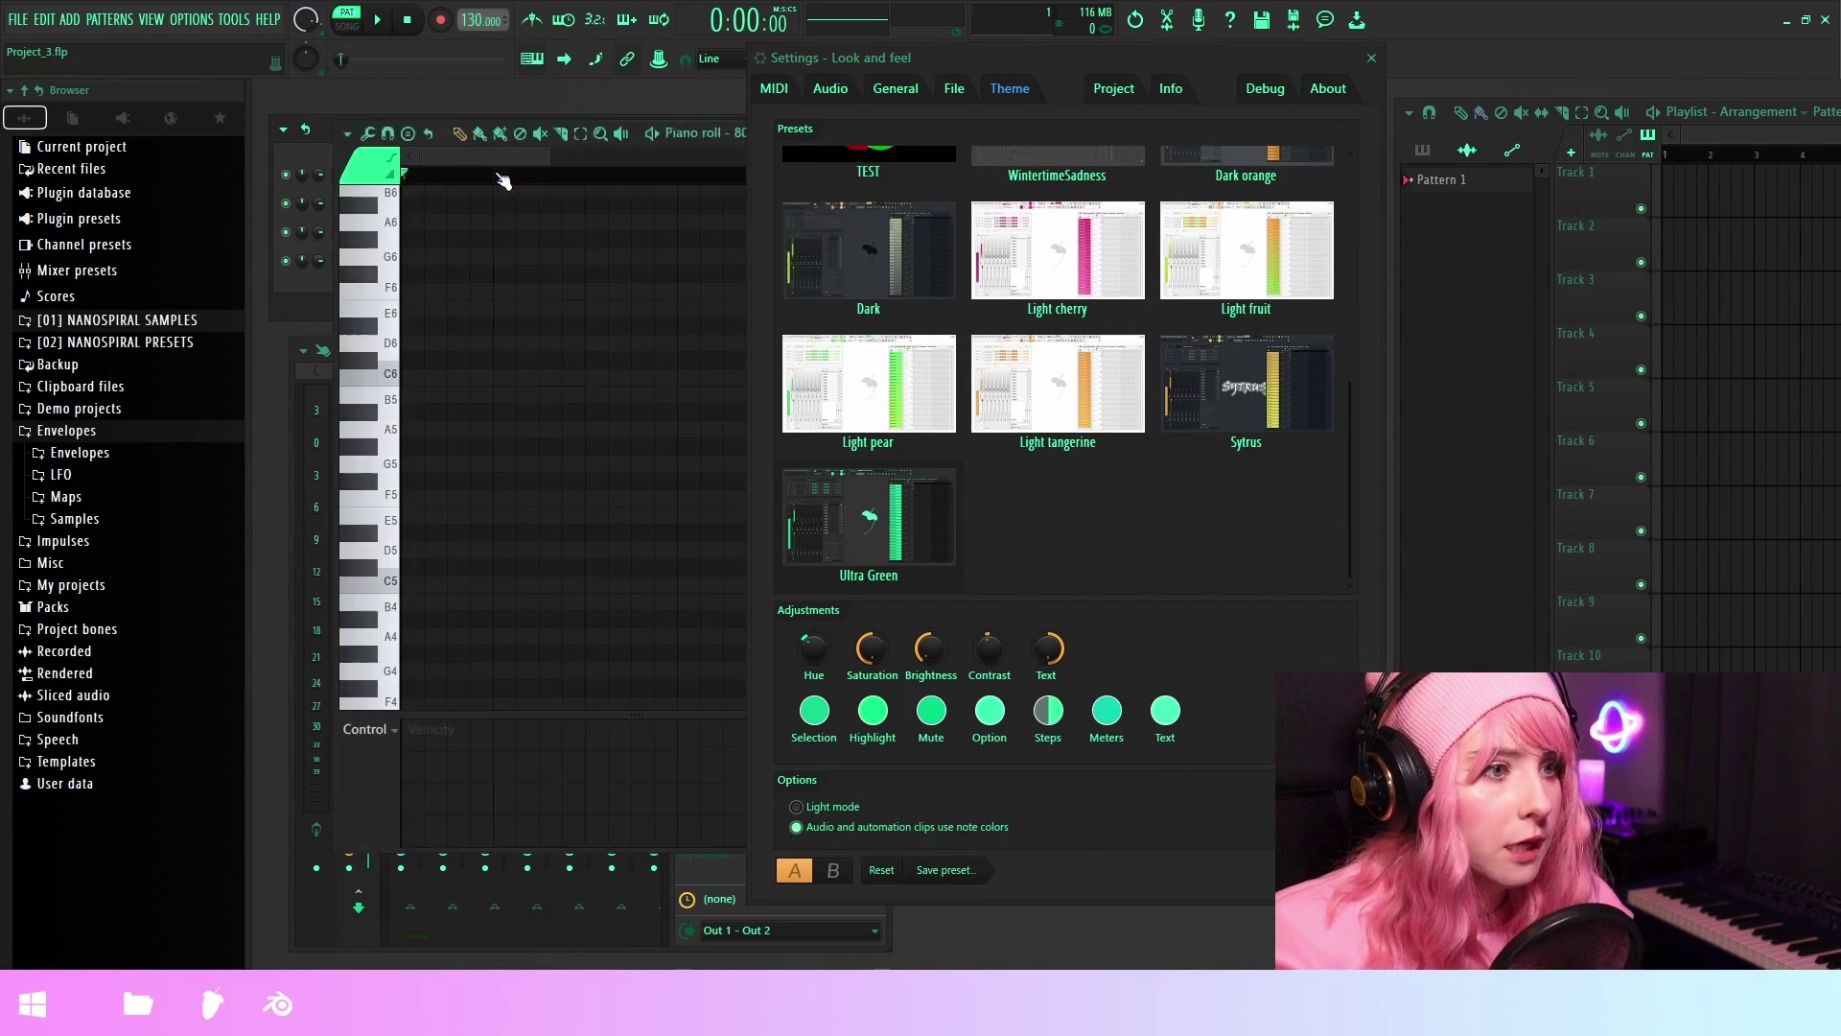
pyautogui.click(370, 169)
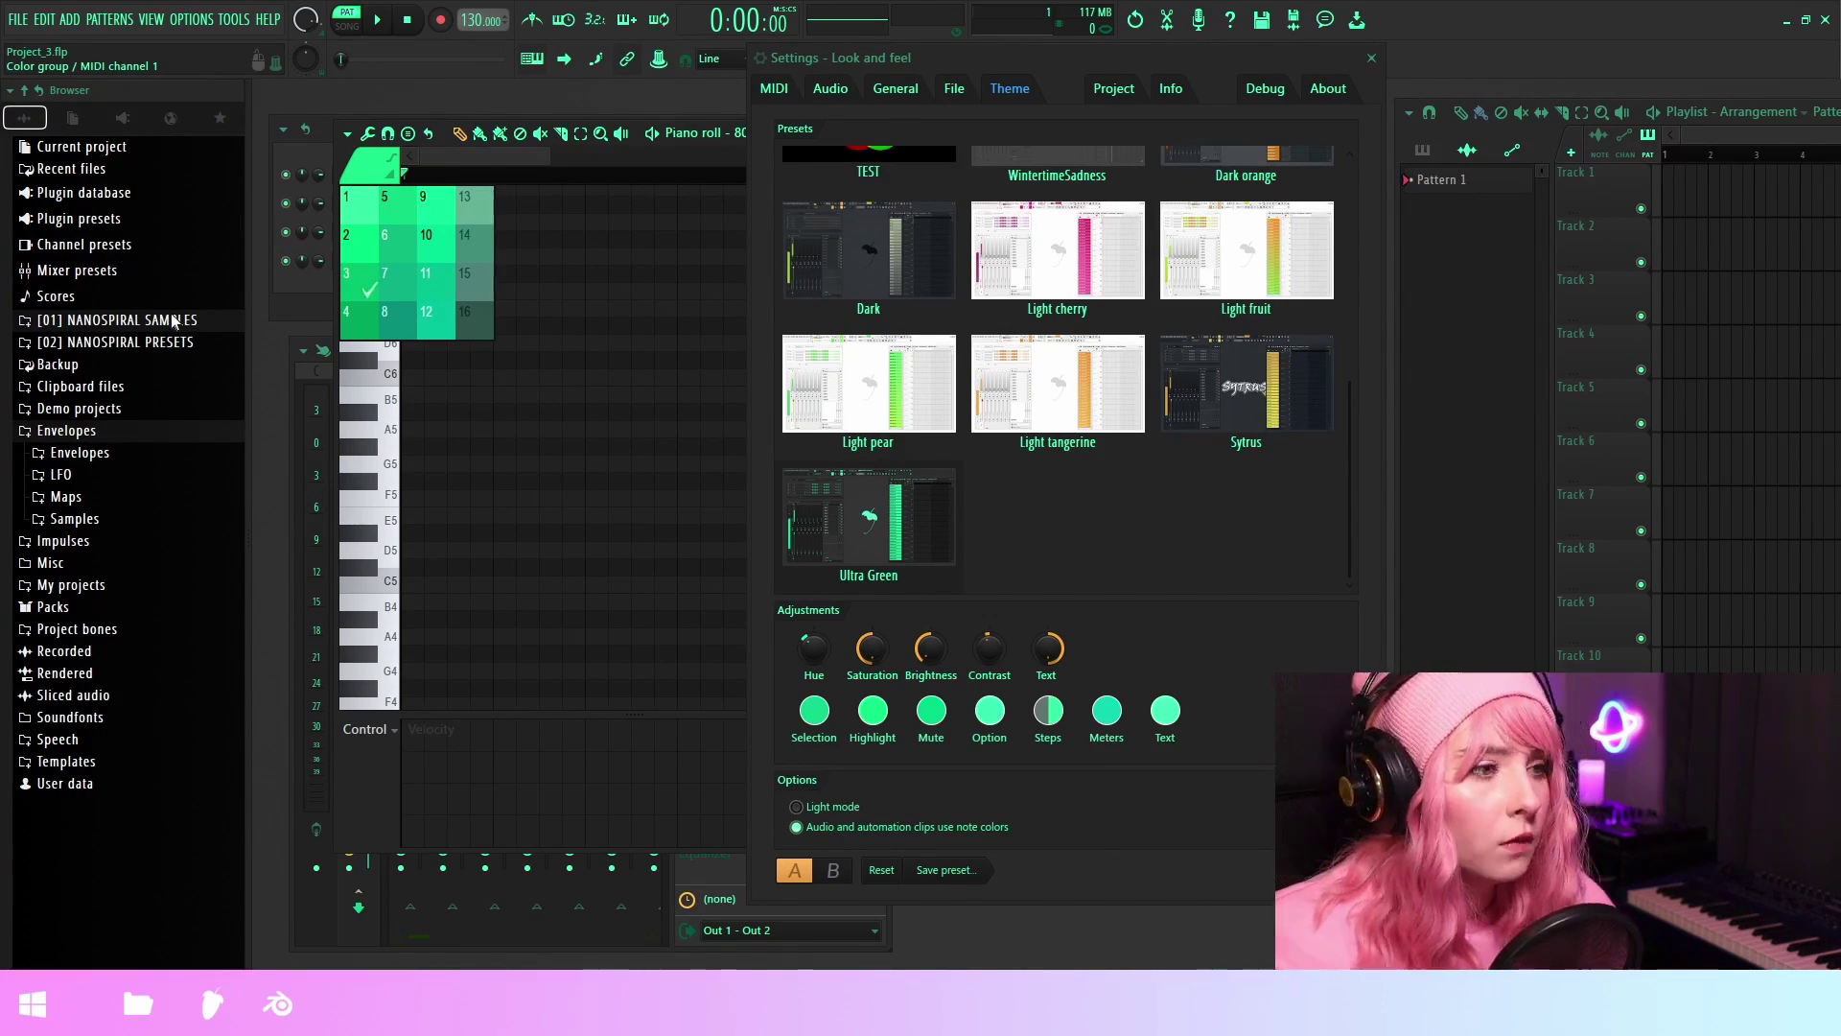
# - Drag the Highpitched and Vinyl DnB toploops from [01] NANOSPIRAL SAMPLES onto the playlist
pyautogui.click(115, 319)
pyautogui.scroll(-2, 134, 770)
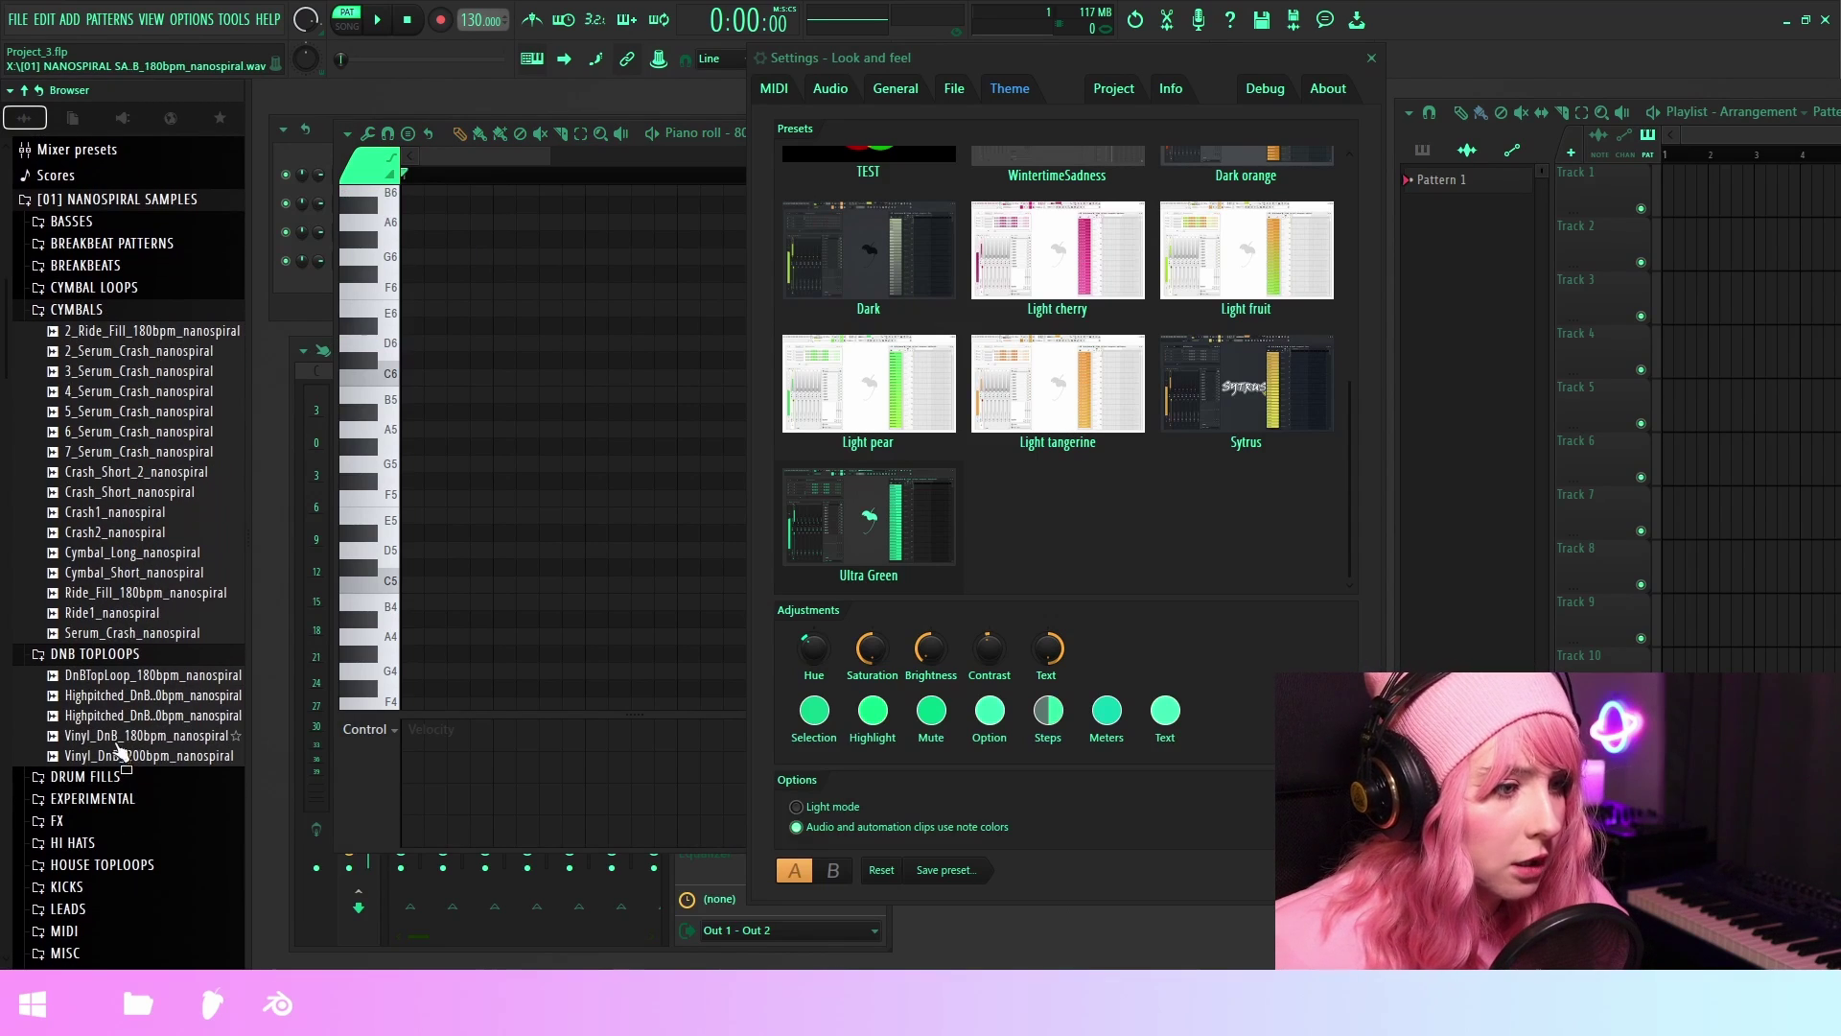
pyautogui.moveTo(135, 715); pyautogui.dragTo(1735, 172)
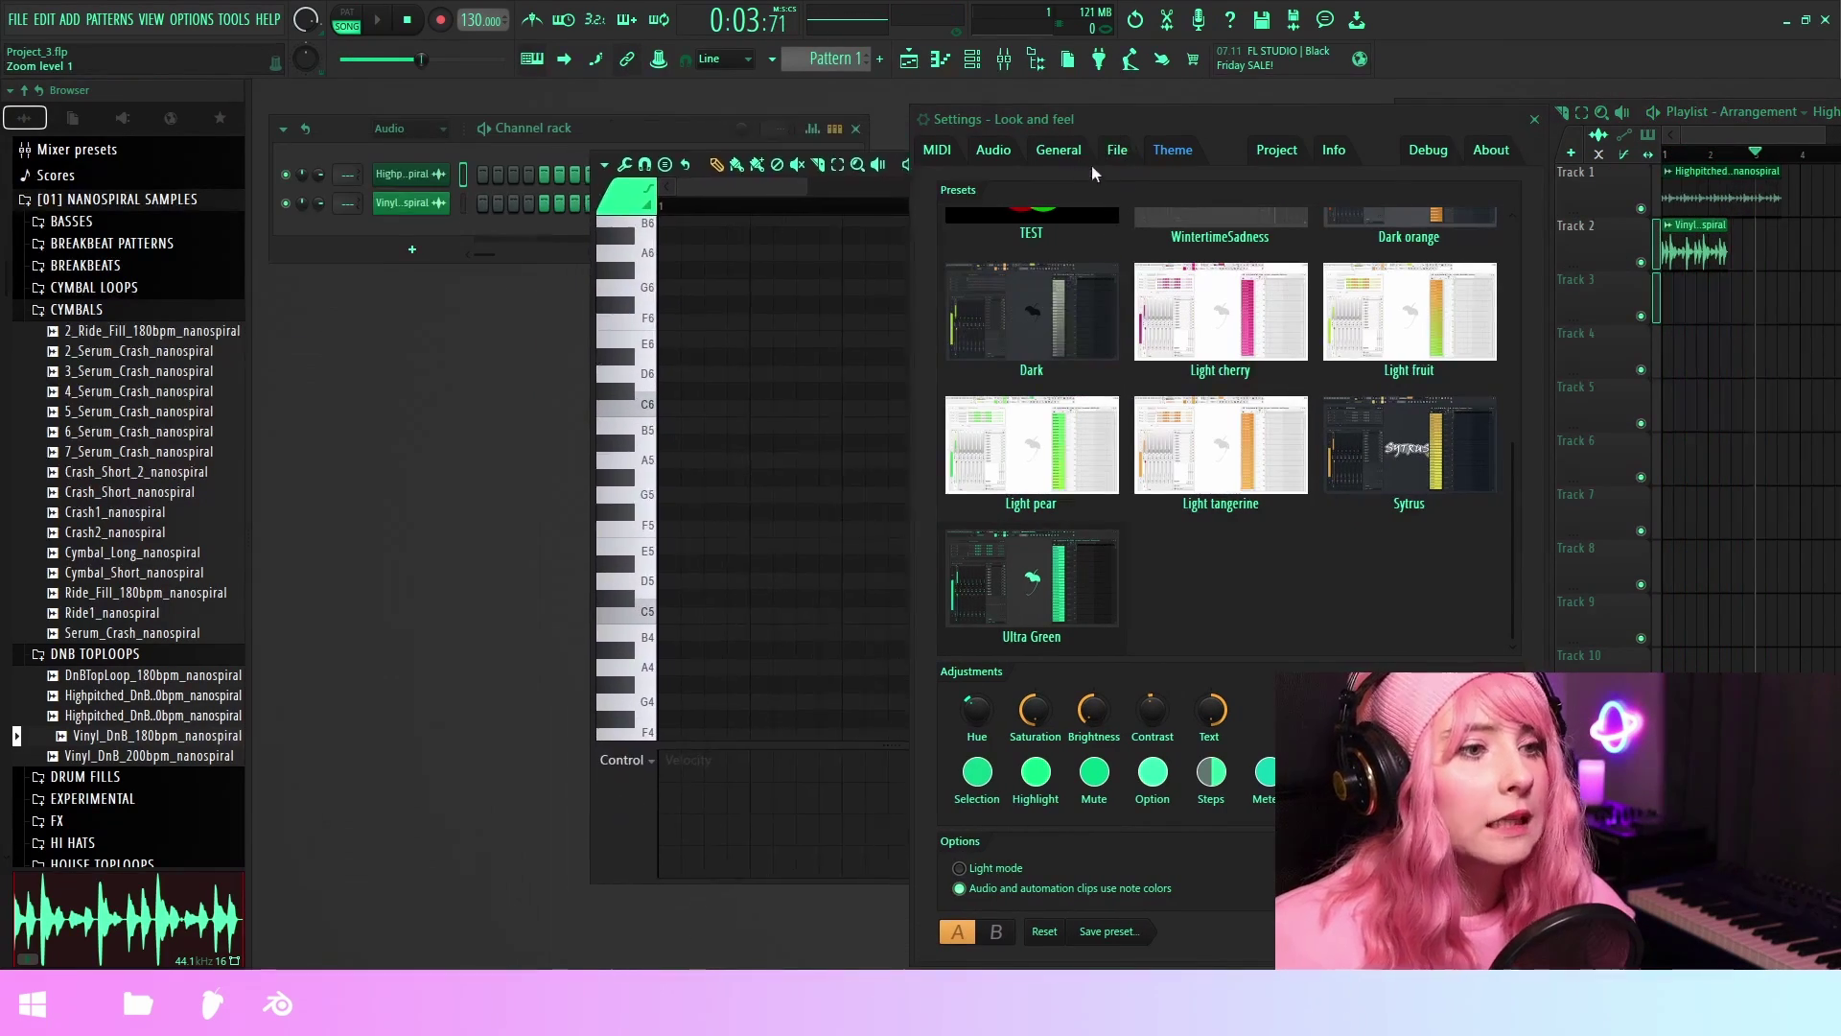
# - Draw a rising-then-falling channel-volume event curve for the Highpitched DnB loop
pyautogui.rightClick(317, 174)
pyautogui.click(350, 206)
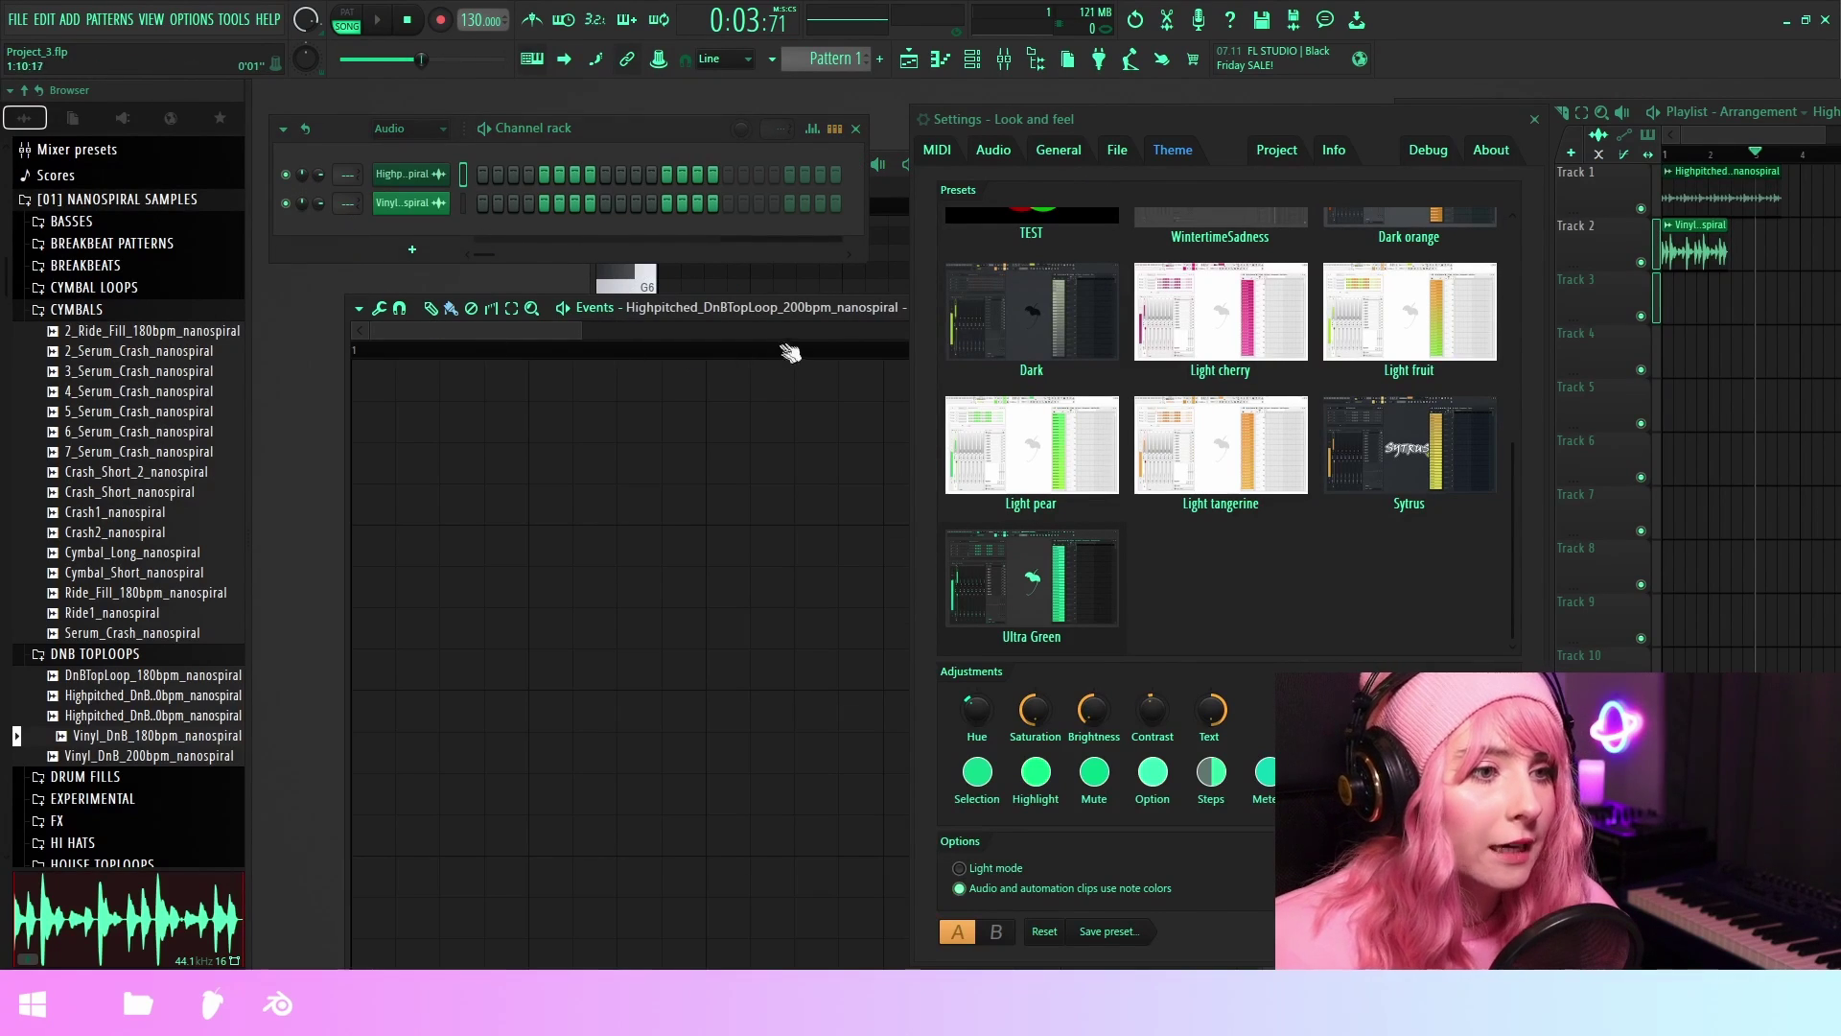
pyautogui.click(1535, 122)
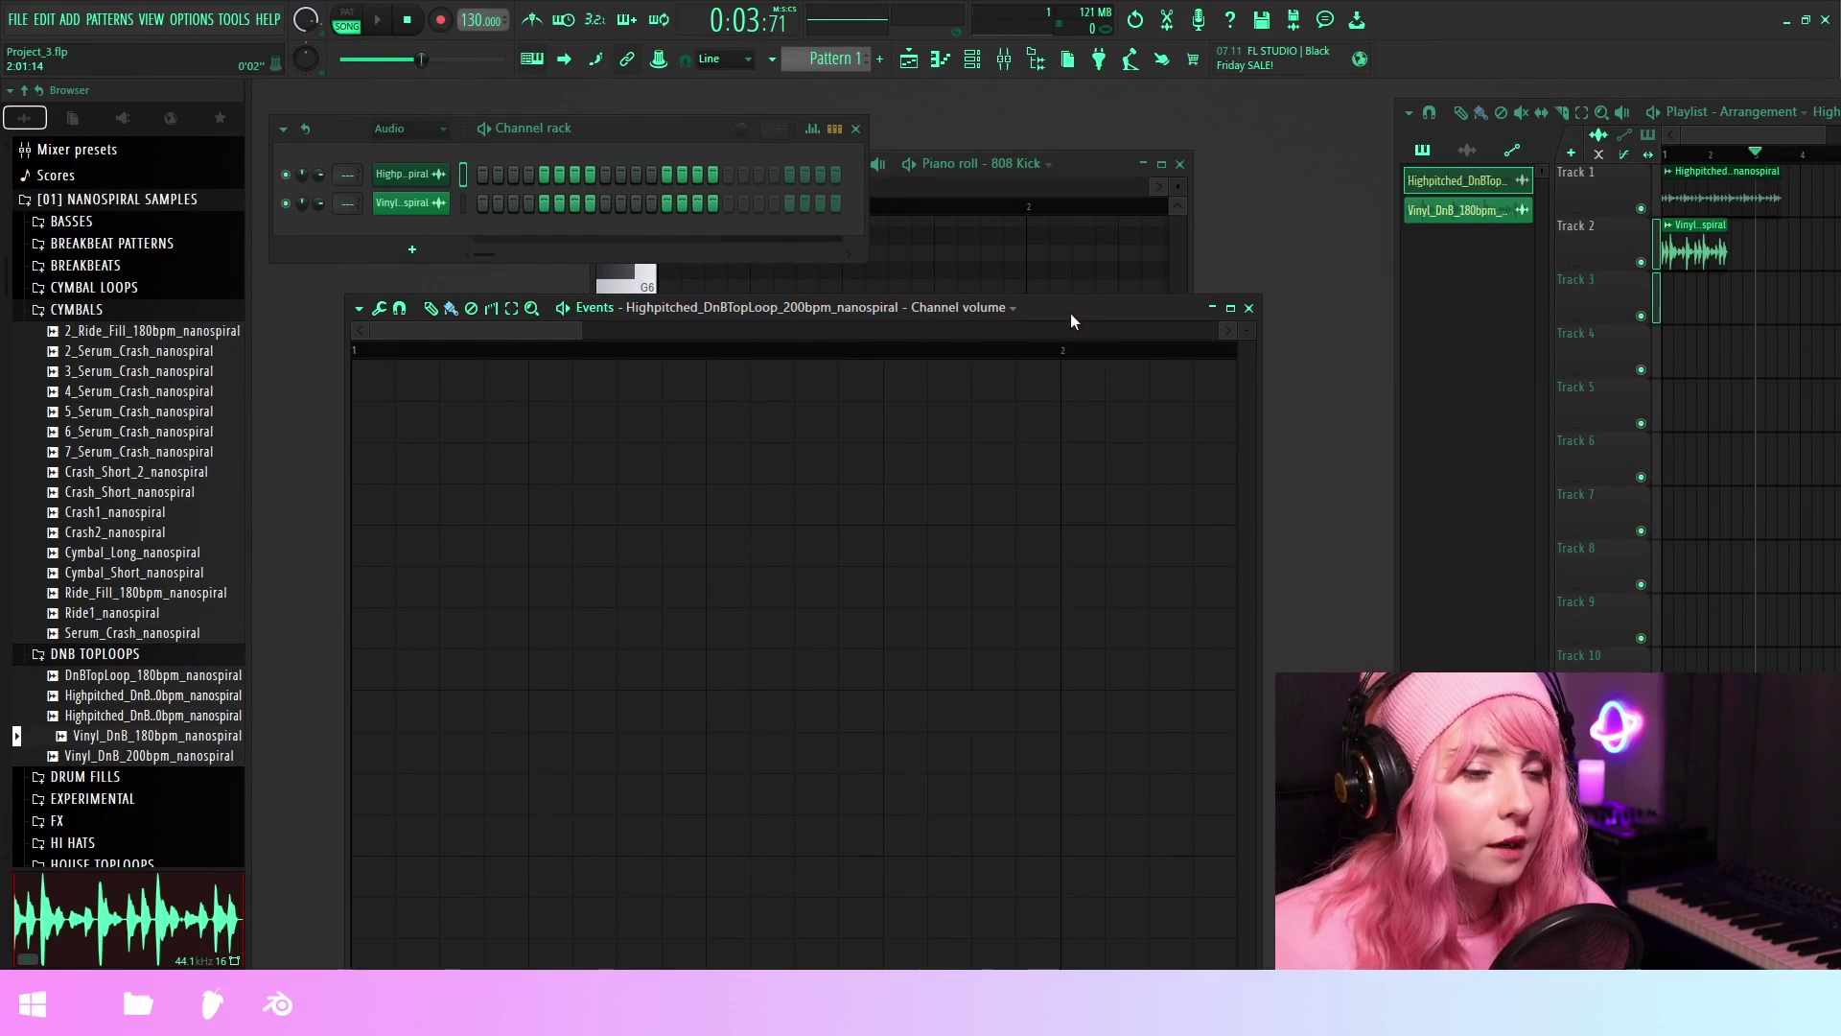
pyautogui.moveTo(1070, 313); pyautogui.dragTo(1471, 117)
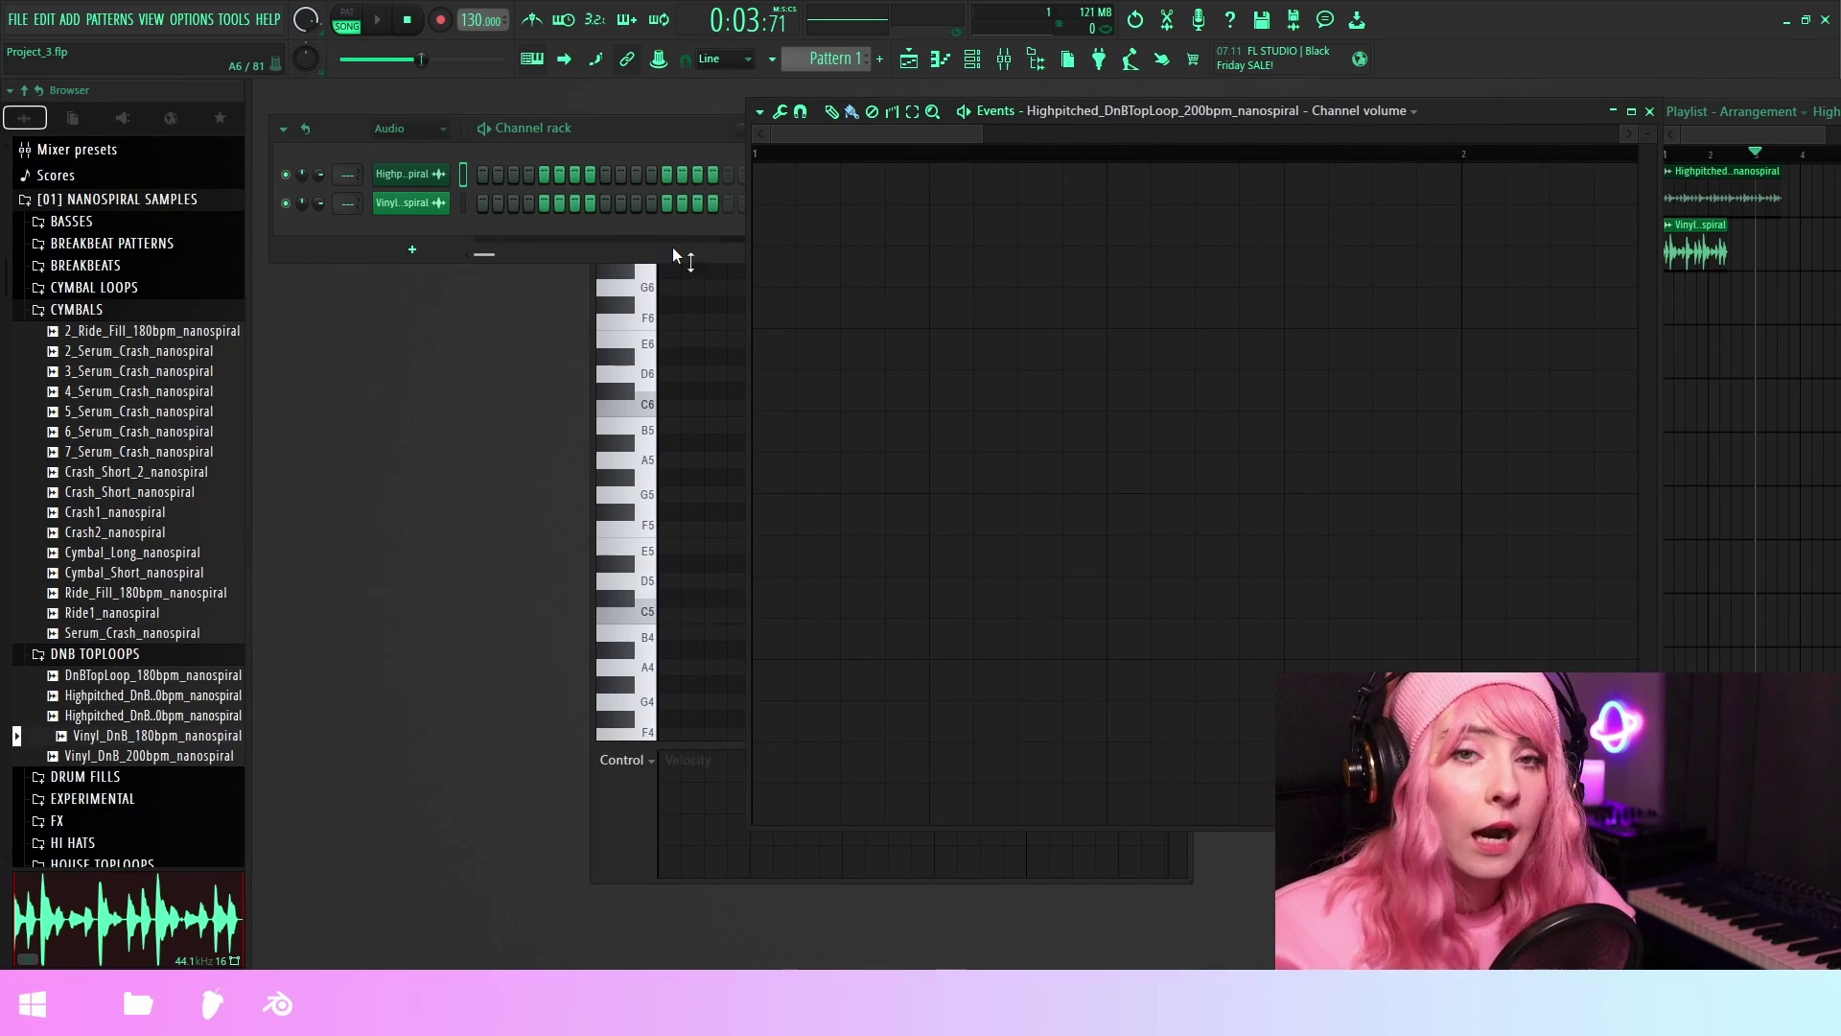
pyautogui.moveTo(773, 431)
pyautogui.mouseDown()
pyautogui.moveTo(929, 285)
pyautogui.moveTo(1013, 261)
pyautogui.moveTo(1114, 678)
pyautogui.moveTo(1232, 364)
pyautogui.moveTo(1423, 478)
pyautogui.moveTo(1474, 398)
pyautogui.moveTo(1374, 259)
pyautogui.moveTo(1149, 580)
pyautogui.moveTo(1096, 455)
pyautogui.moveTo(1097, 308)
pyautogui.moveTo(1018, 299)
pyautogui.mouseUp()
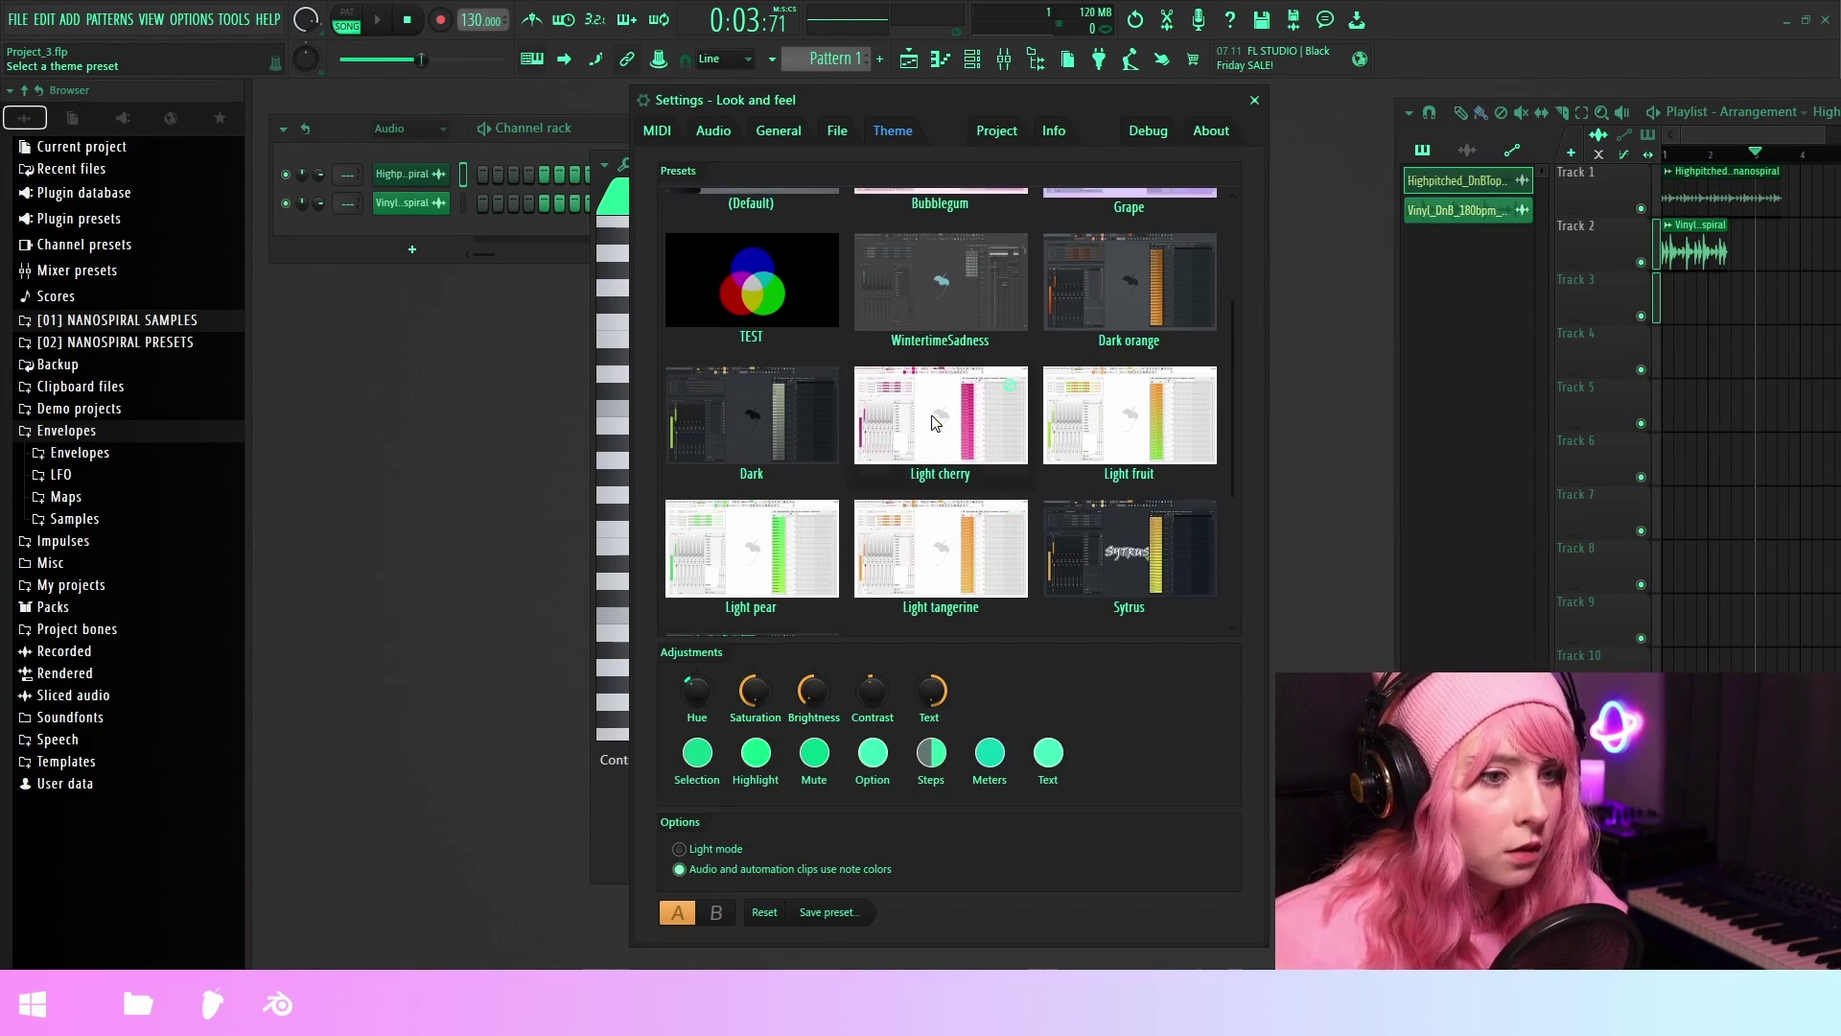
# - Apply the Light cherry theme preset for a light pink interface
pyautogui.click(935, 422)
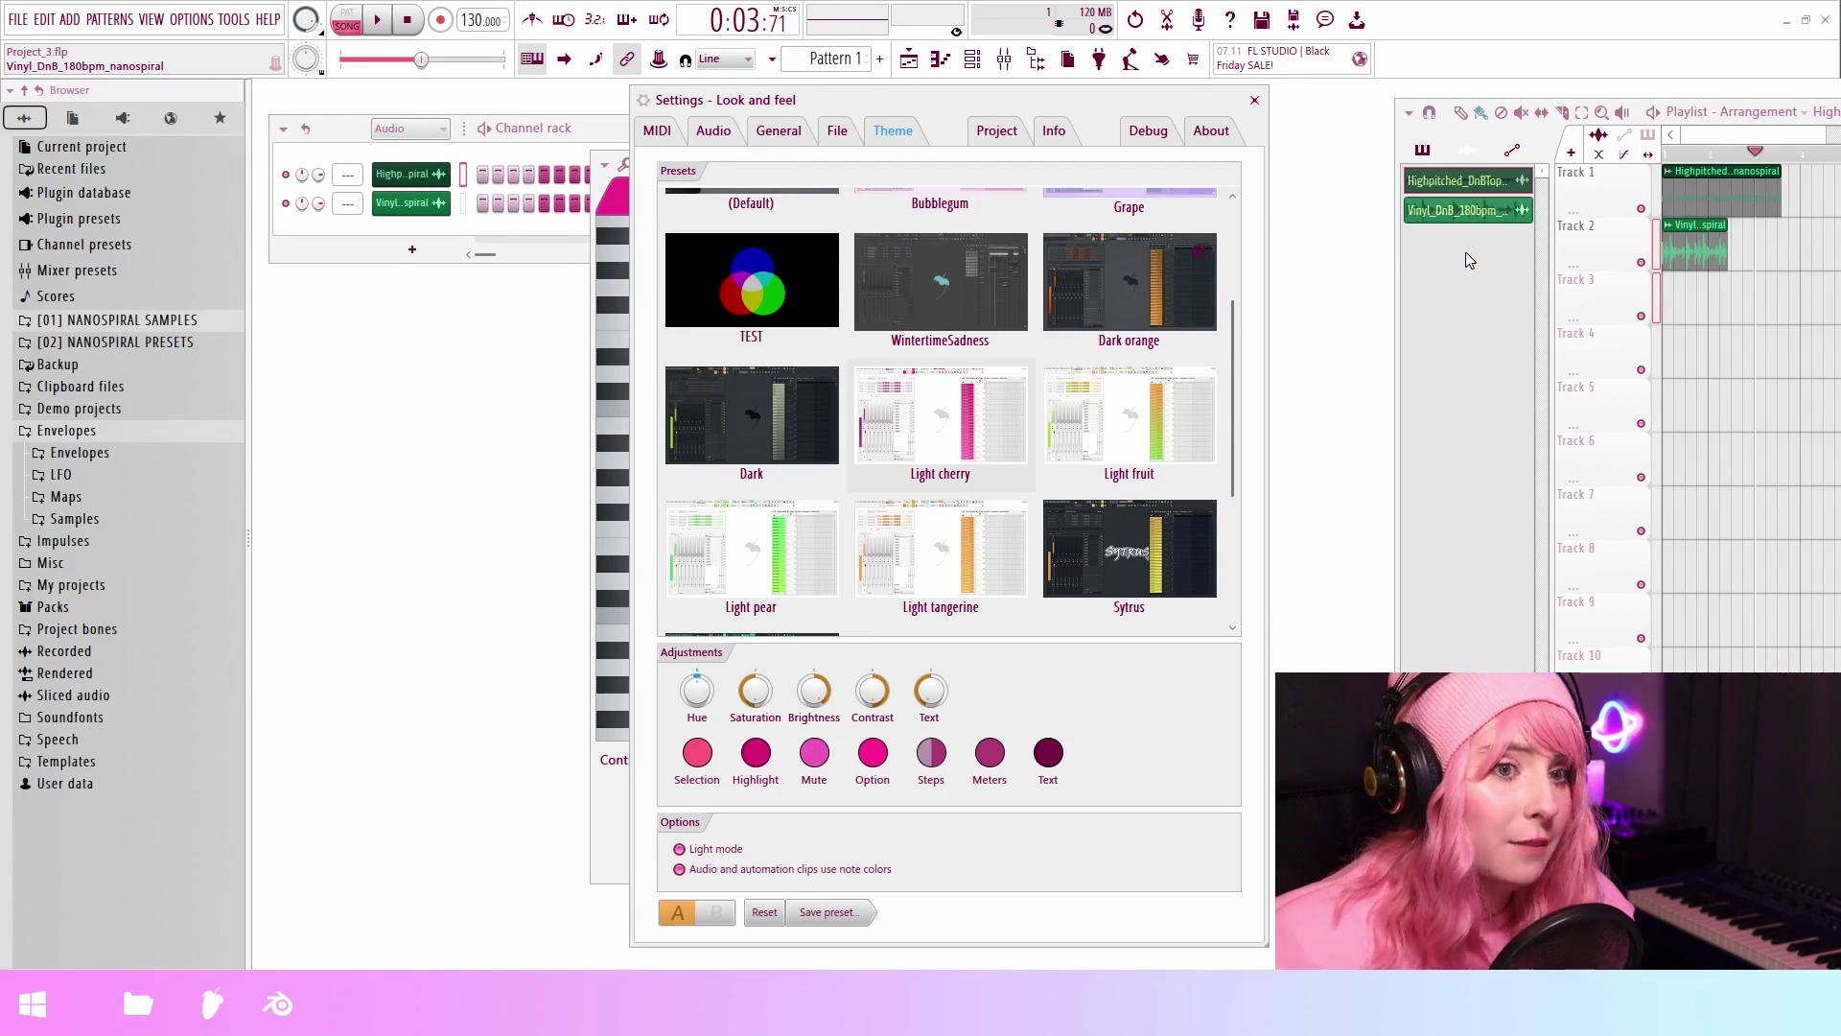
# - Close theme settings and open the piano roll's Note colors palette editor
pyautogui.press('F7')
pyautogui.press('Escape')
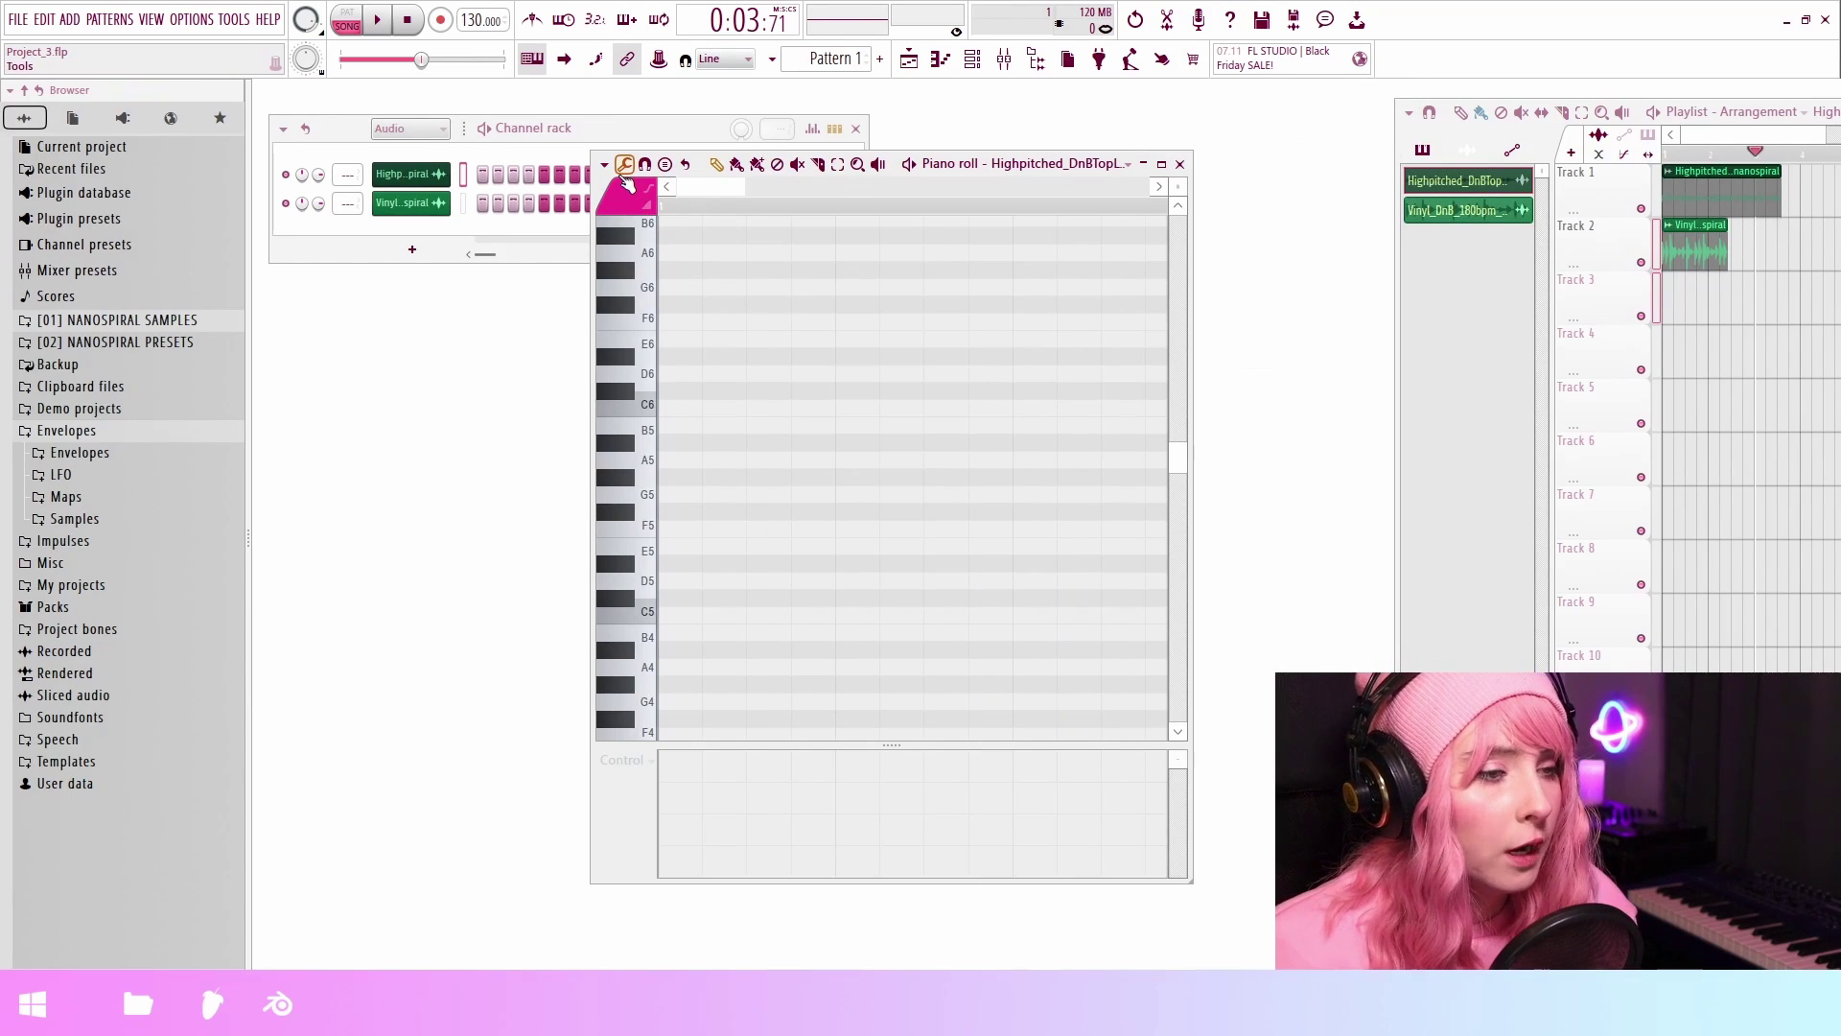
pyautogui.click(604, 164)
pyautogui.moveTo(702, 268)
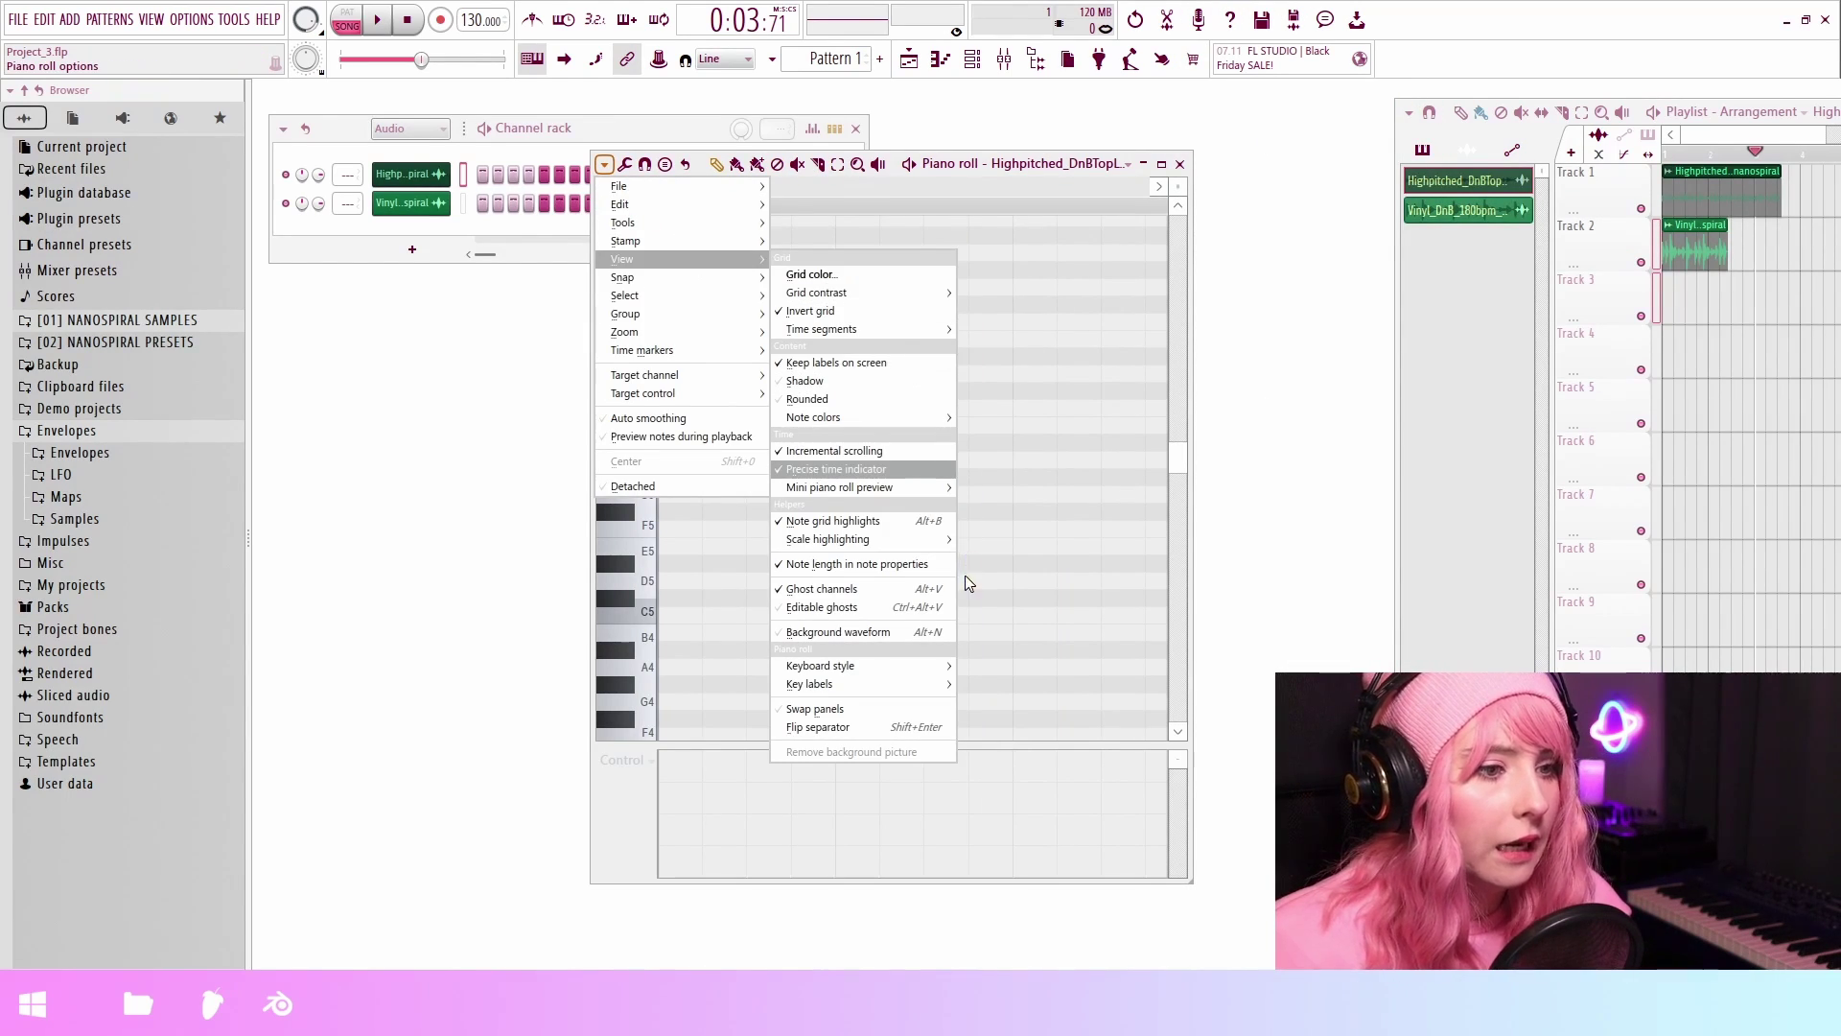
pyautogui.moveTo(846, 419)
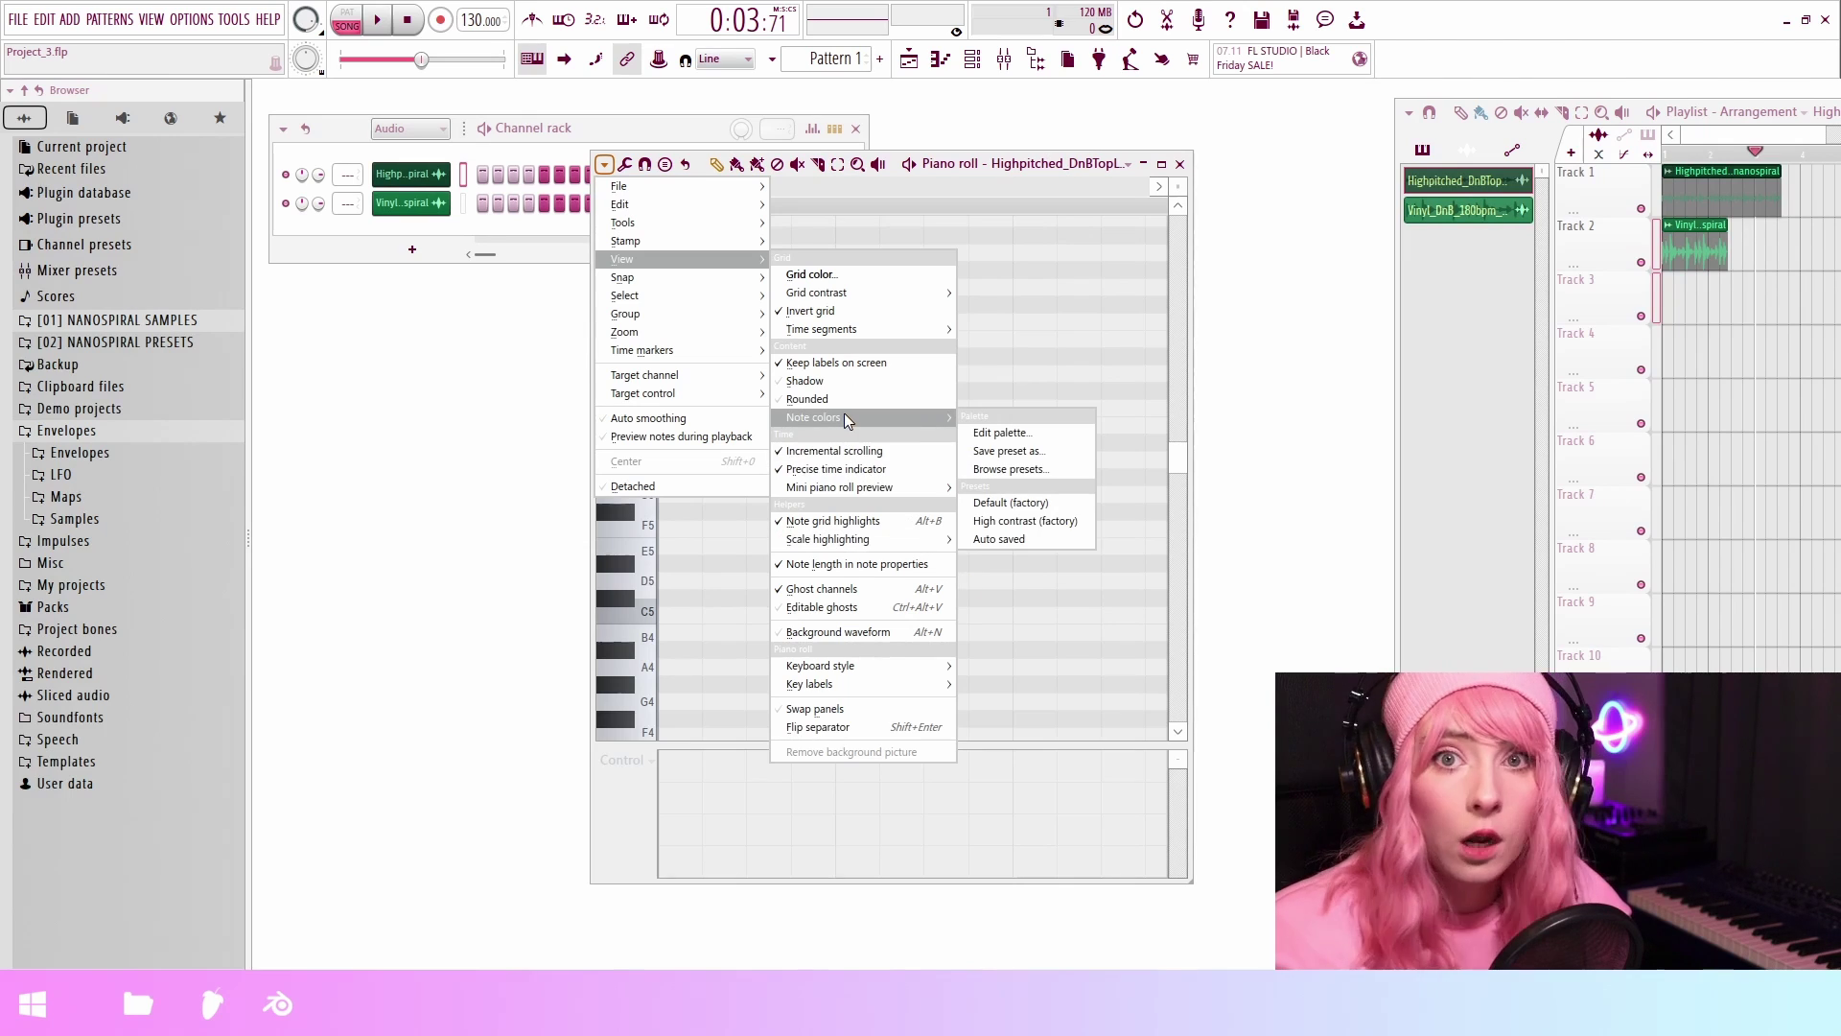
pyautogui.click(1025, 432)
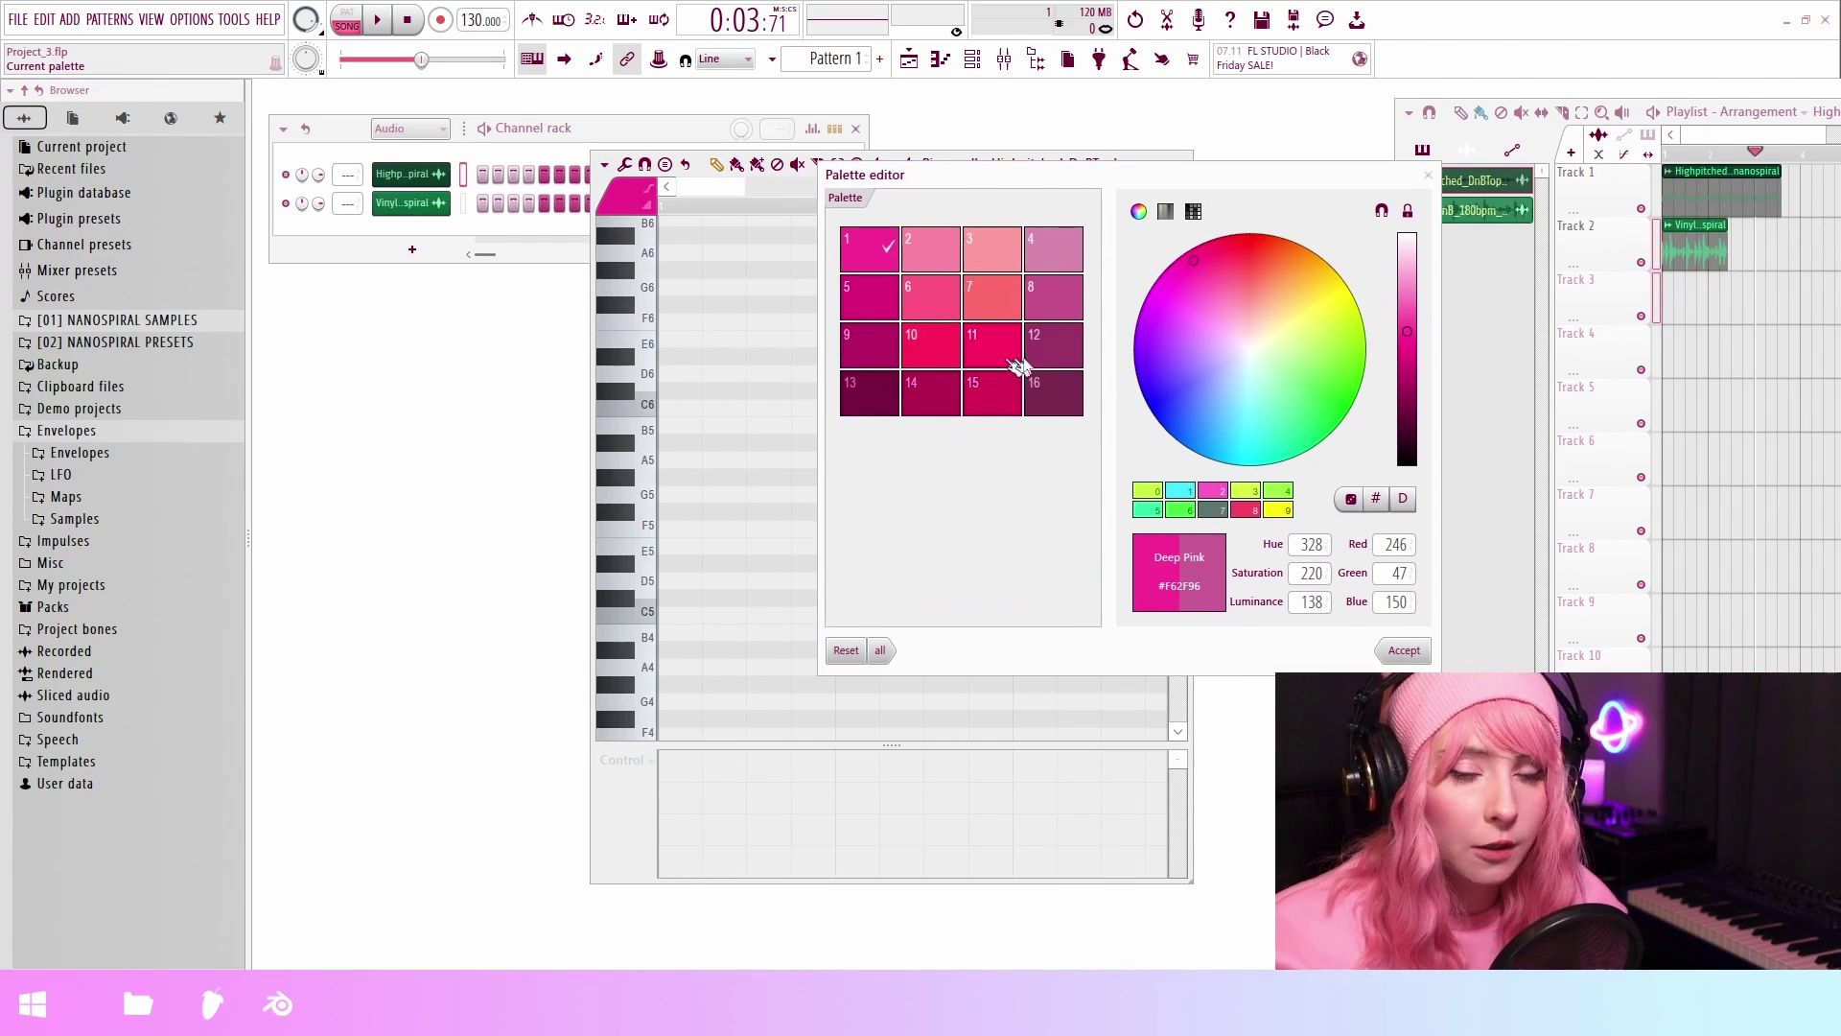
# - Close the palette editor, then widen and recentre the Playlist window
pyautogui.press('Escape')
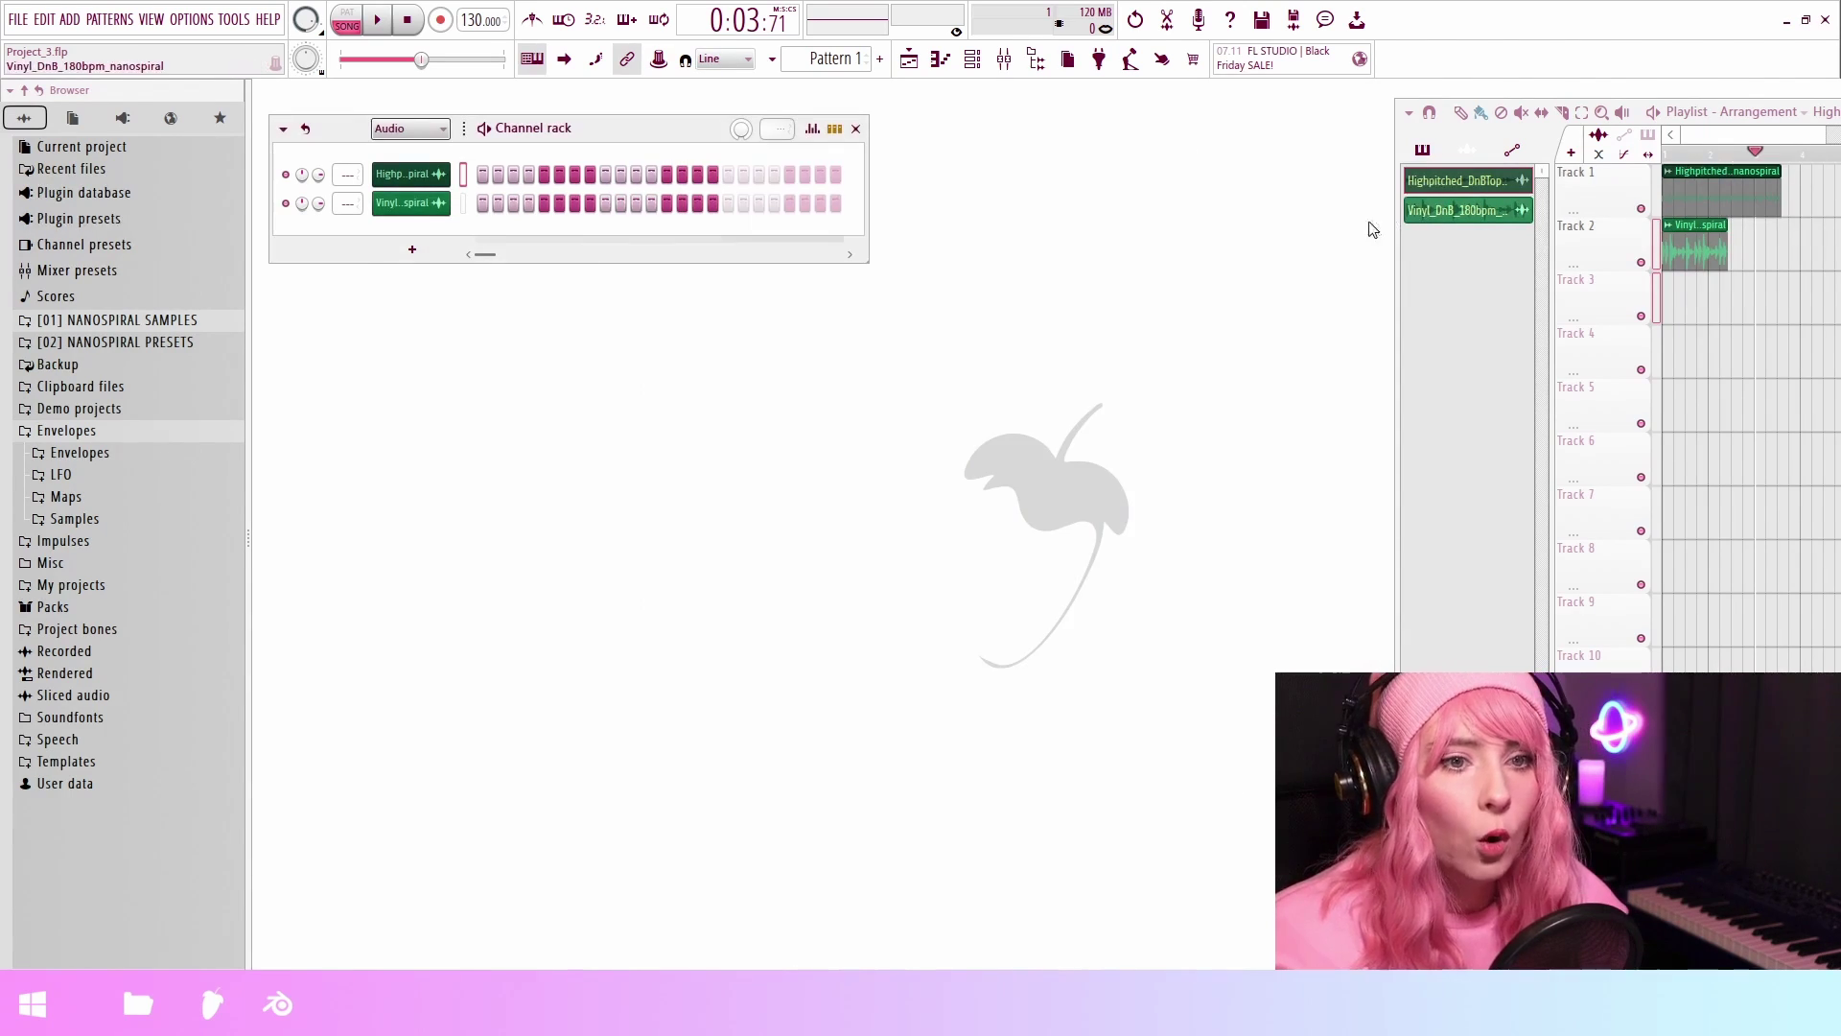
pyautogui.moveTo(1400, 263); pyautogui.dragTo(1040, 263)
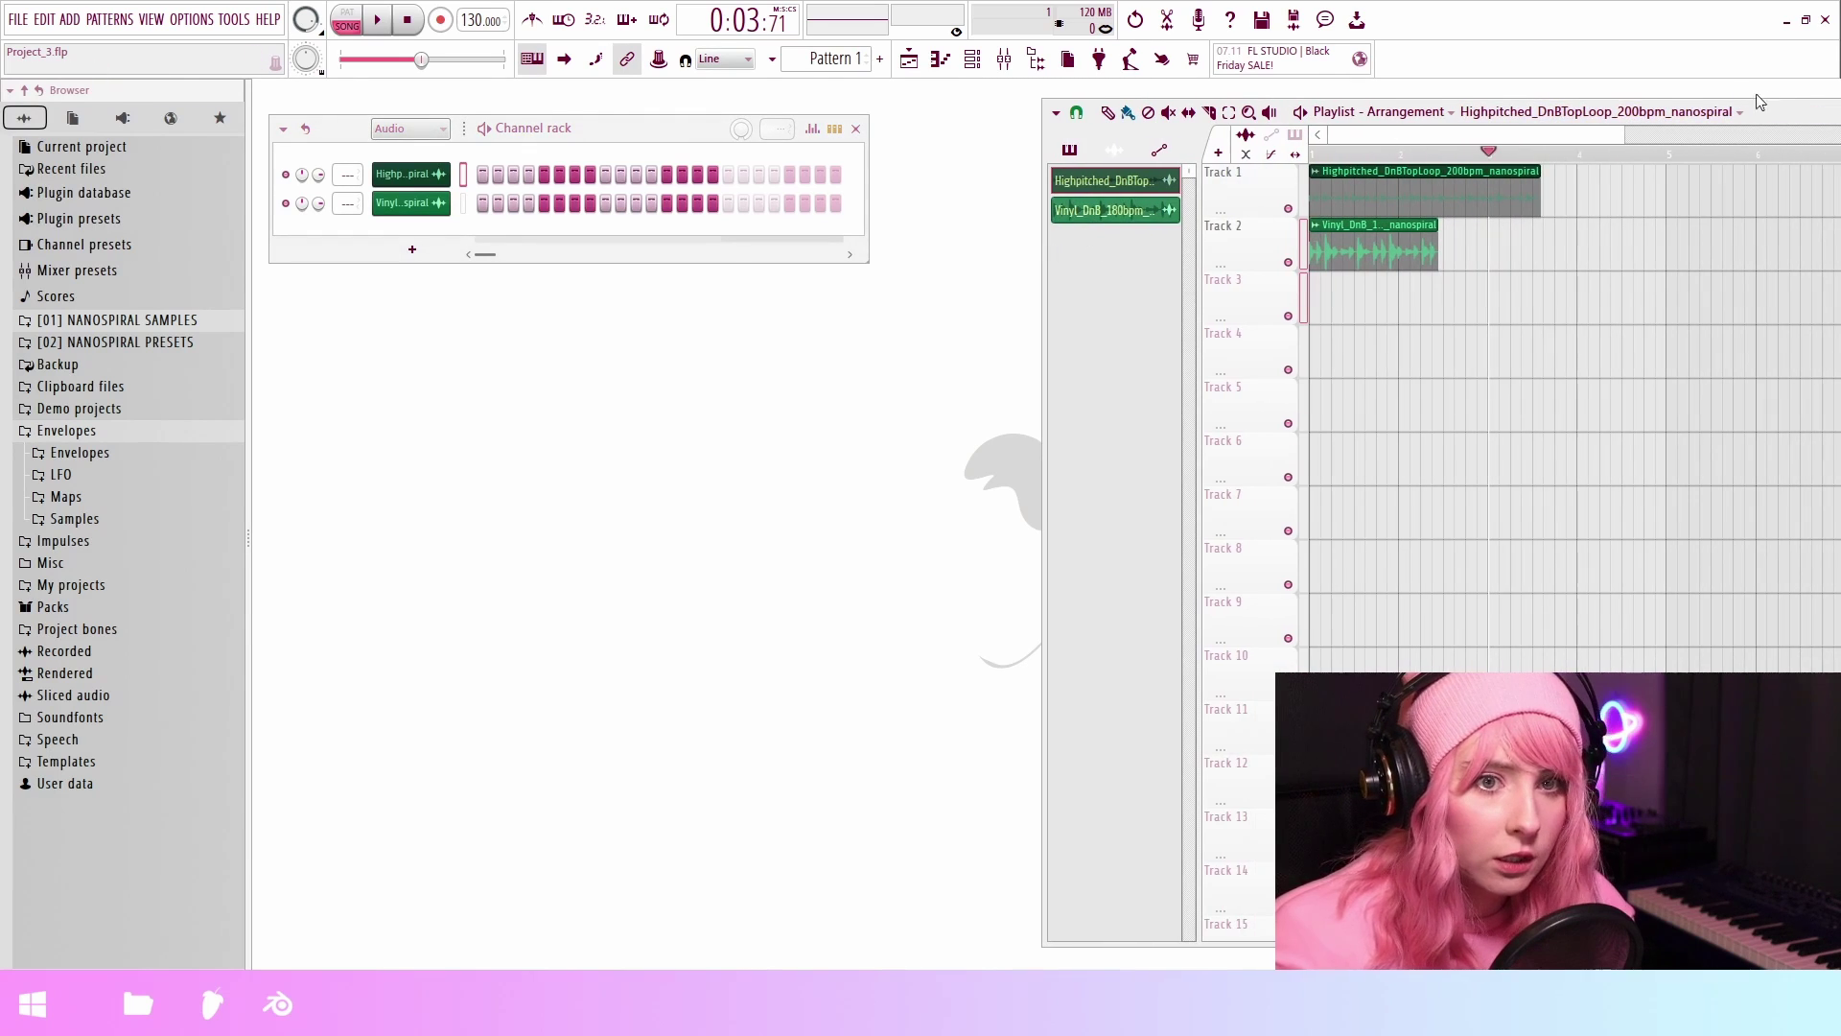
pyautogui.moveTo(1779, 114); pyautogui.dragTo(1491, 127)
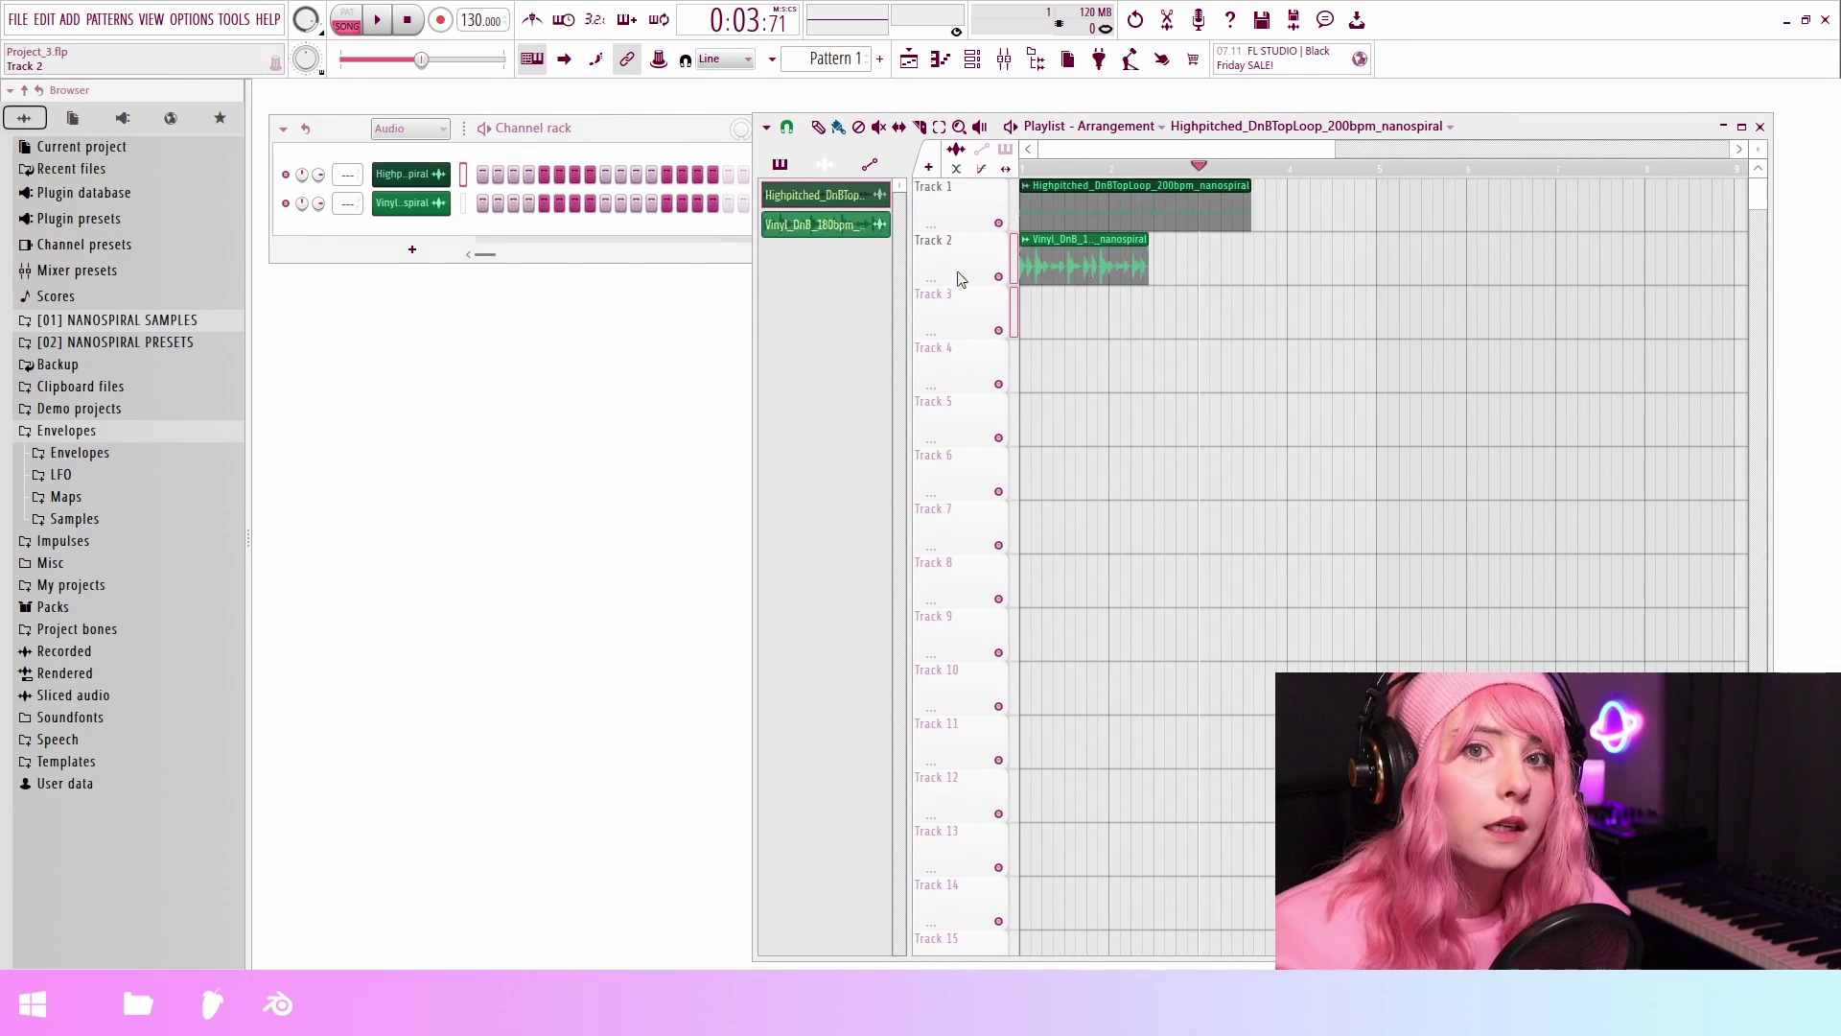
# - Set the playlist grid colour to Hot Pink (#FF5DC4)
pyautogui.click(766, 128)
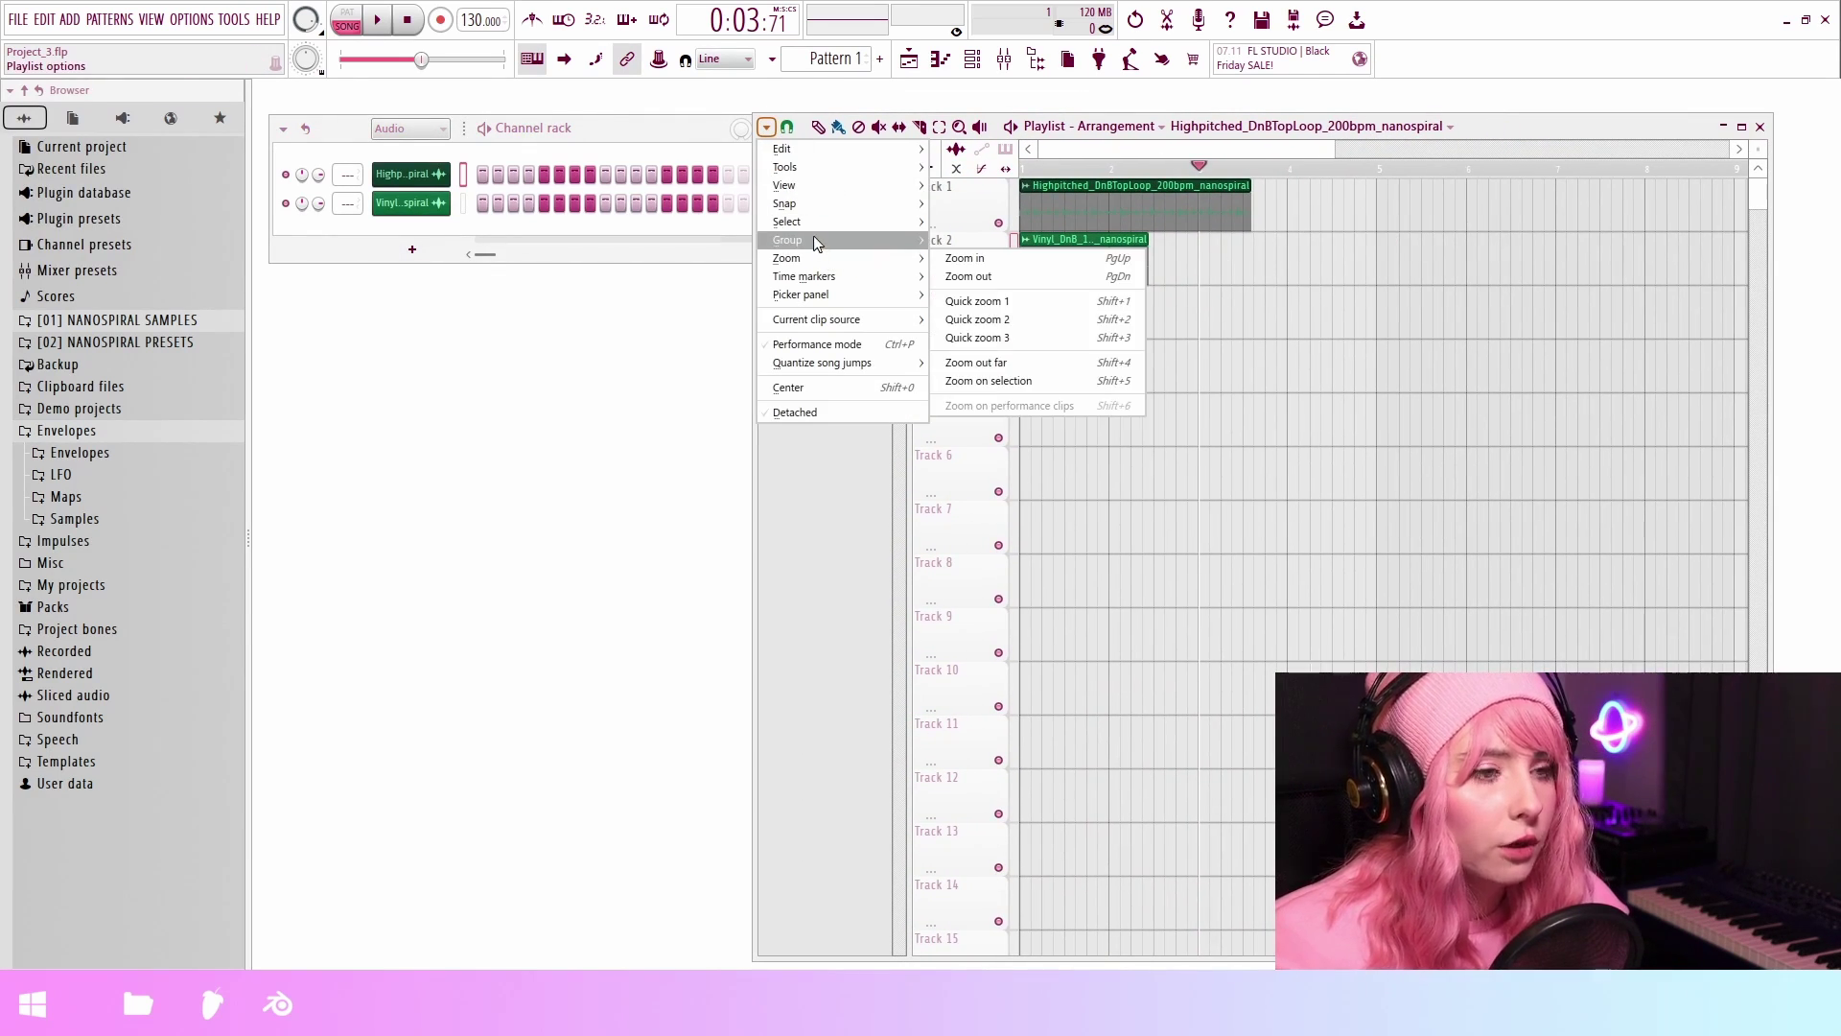
pyautogui.moveTo(812, 222)
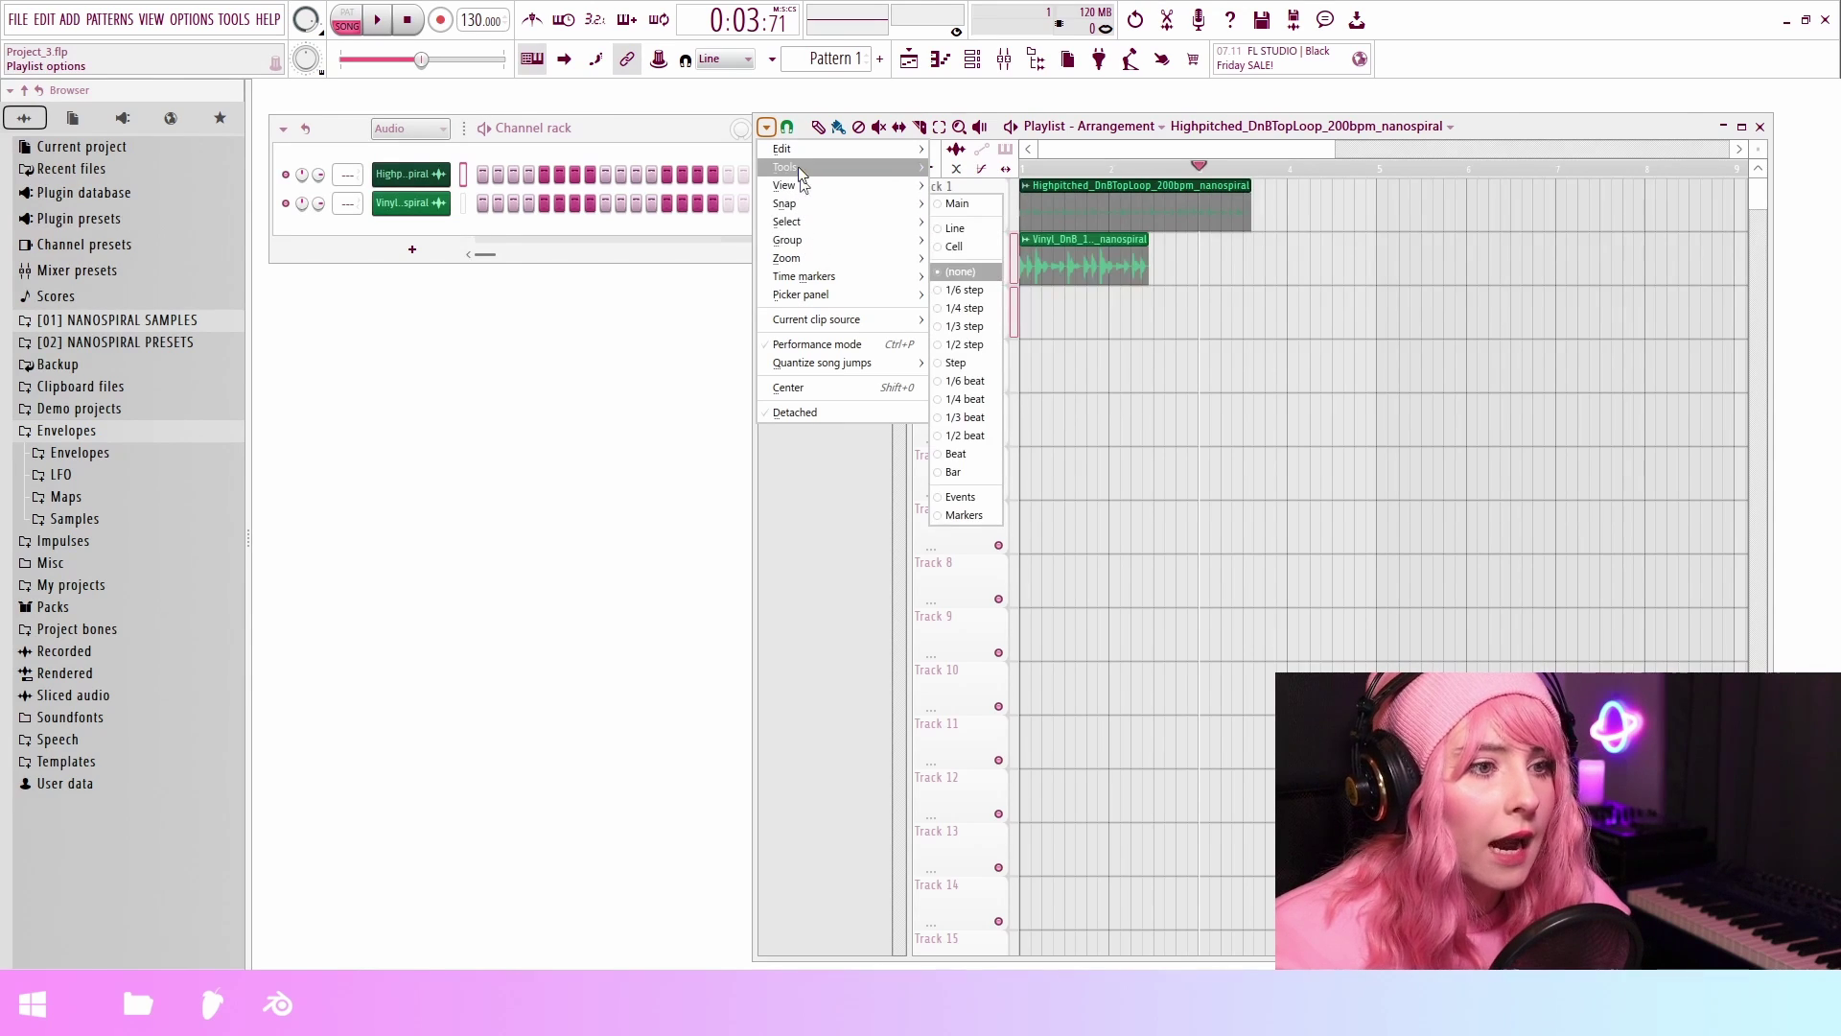
pyautogui.moveTo(796, 184)
pyautogui.click(988, 200)
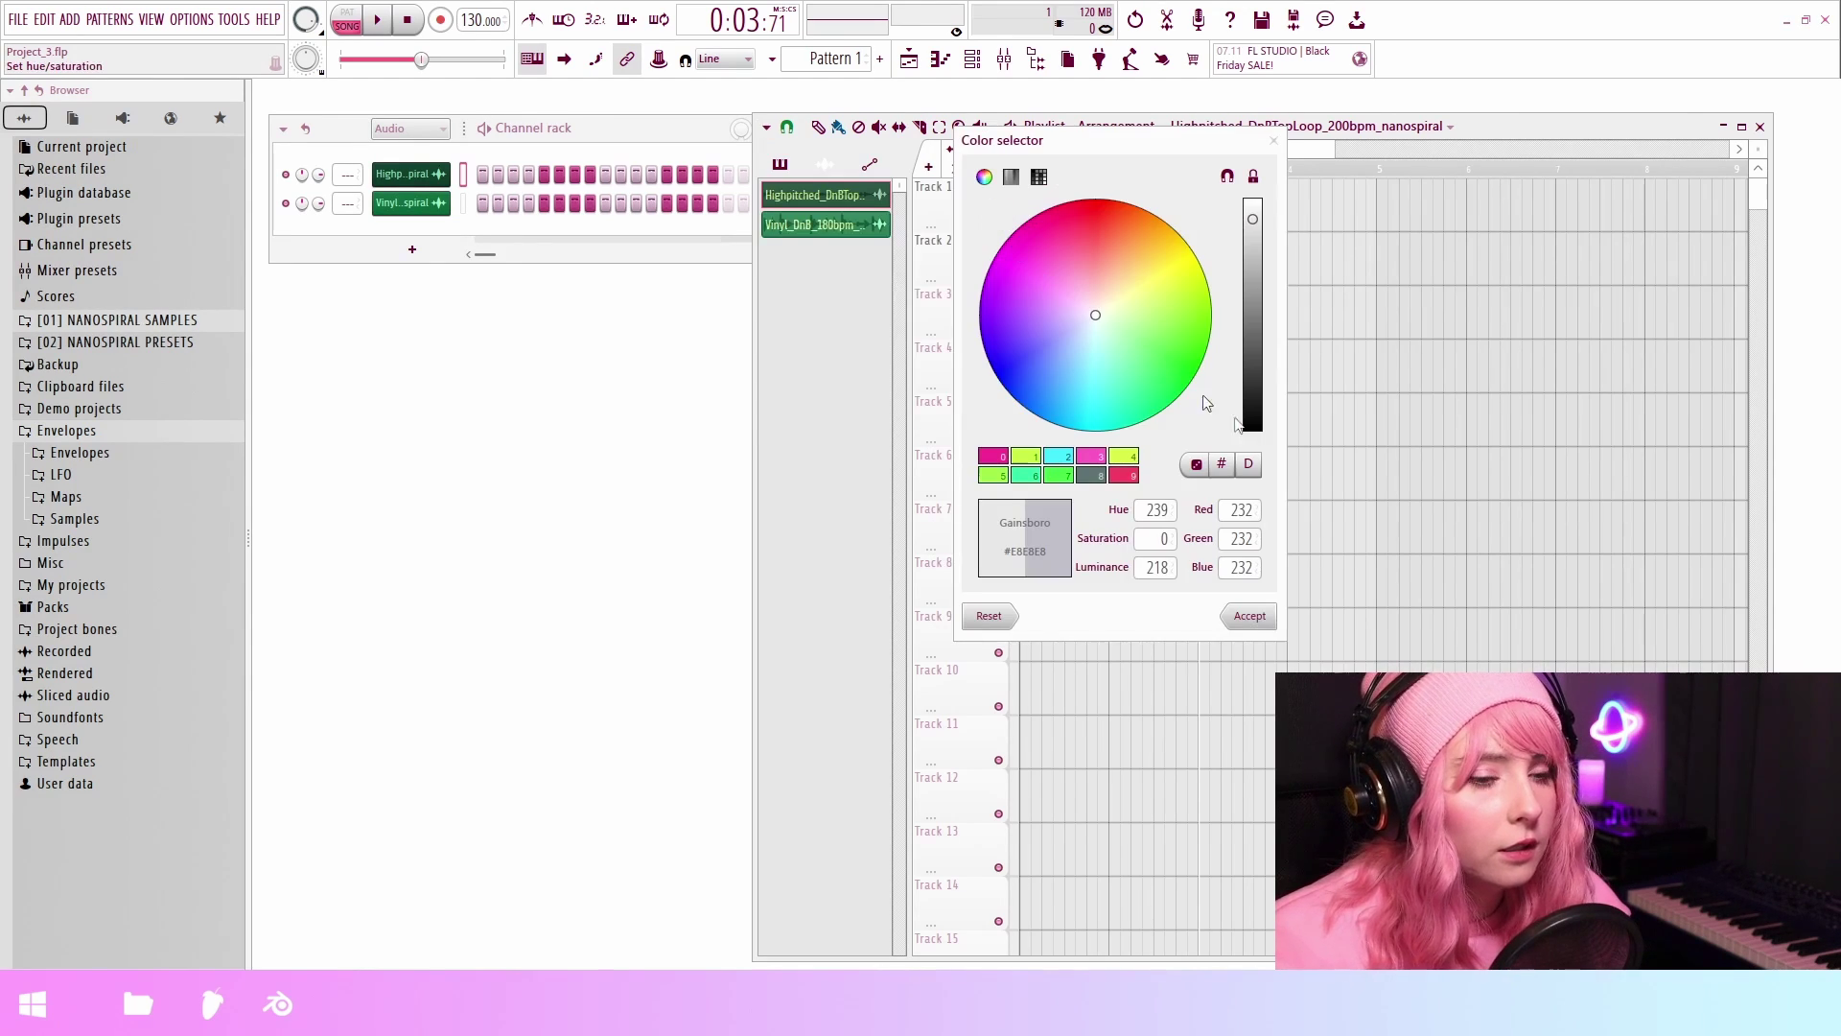
pyautogui.click(1096, 457)
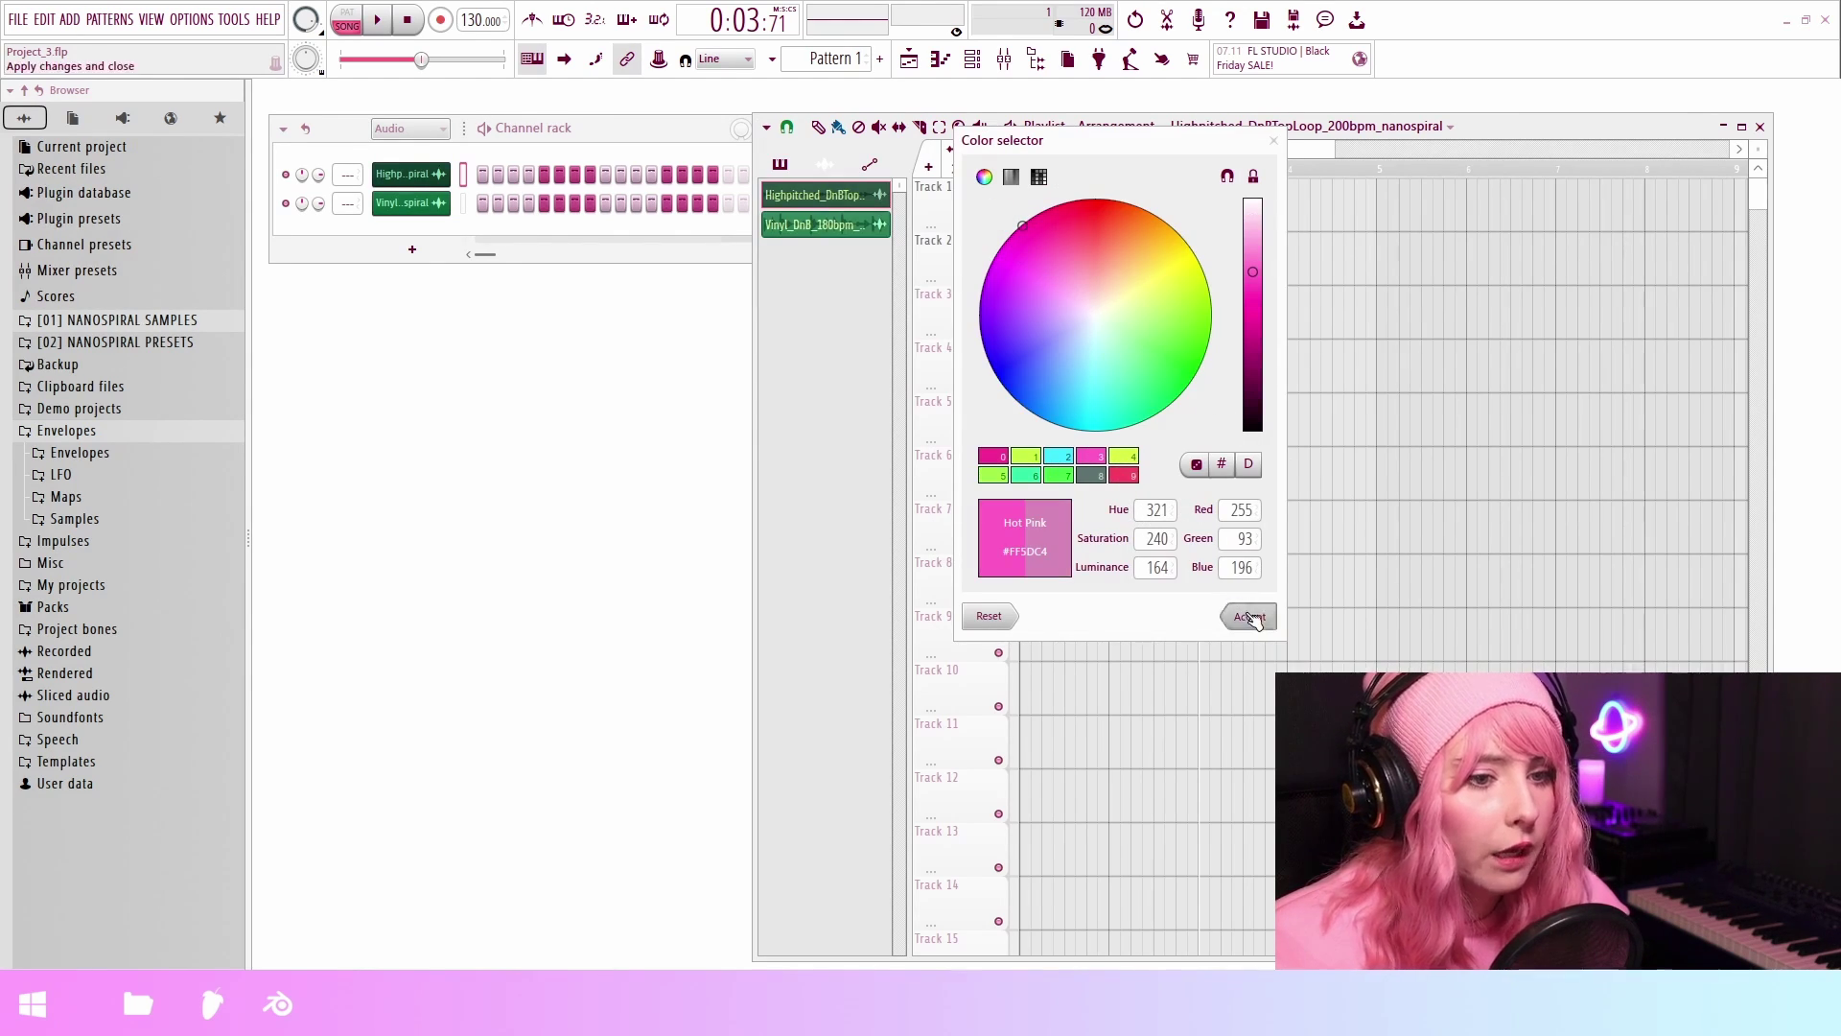
pyautogui.click(1252, 617)
# - Open the theme settings from Options and move the window up and left
pyautogui.click(191, 19)
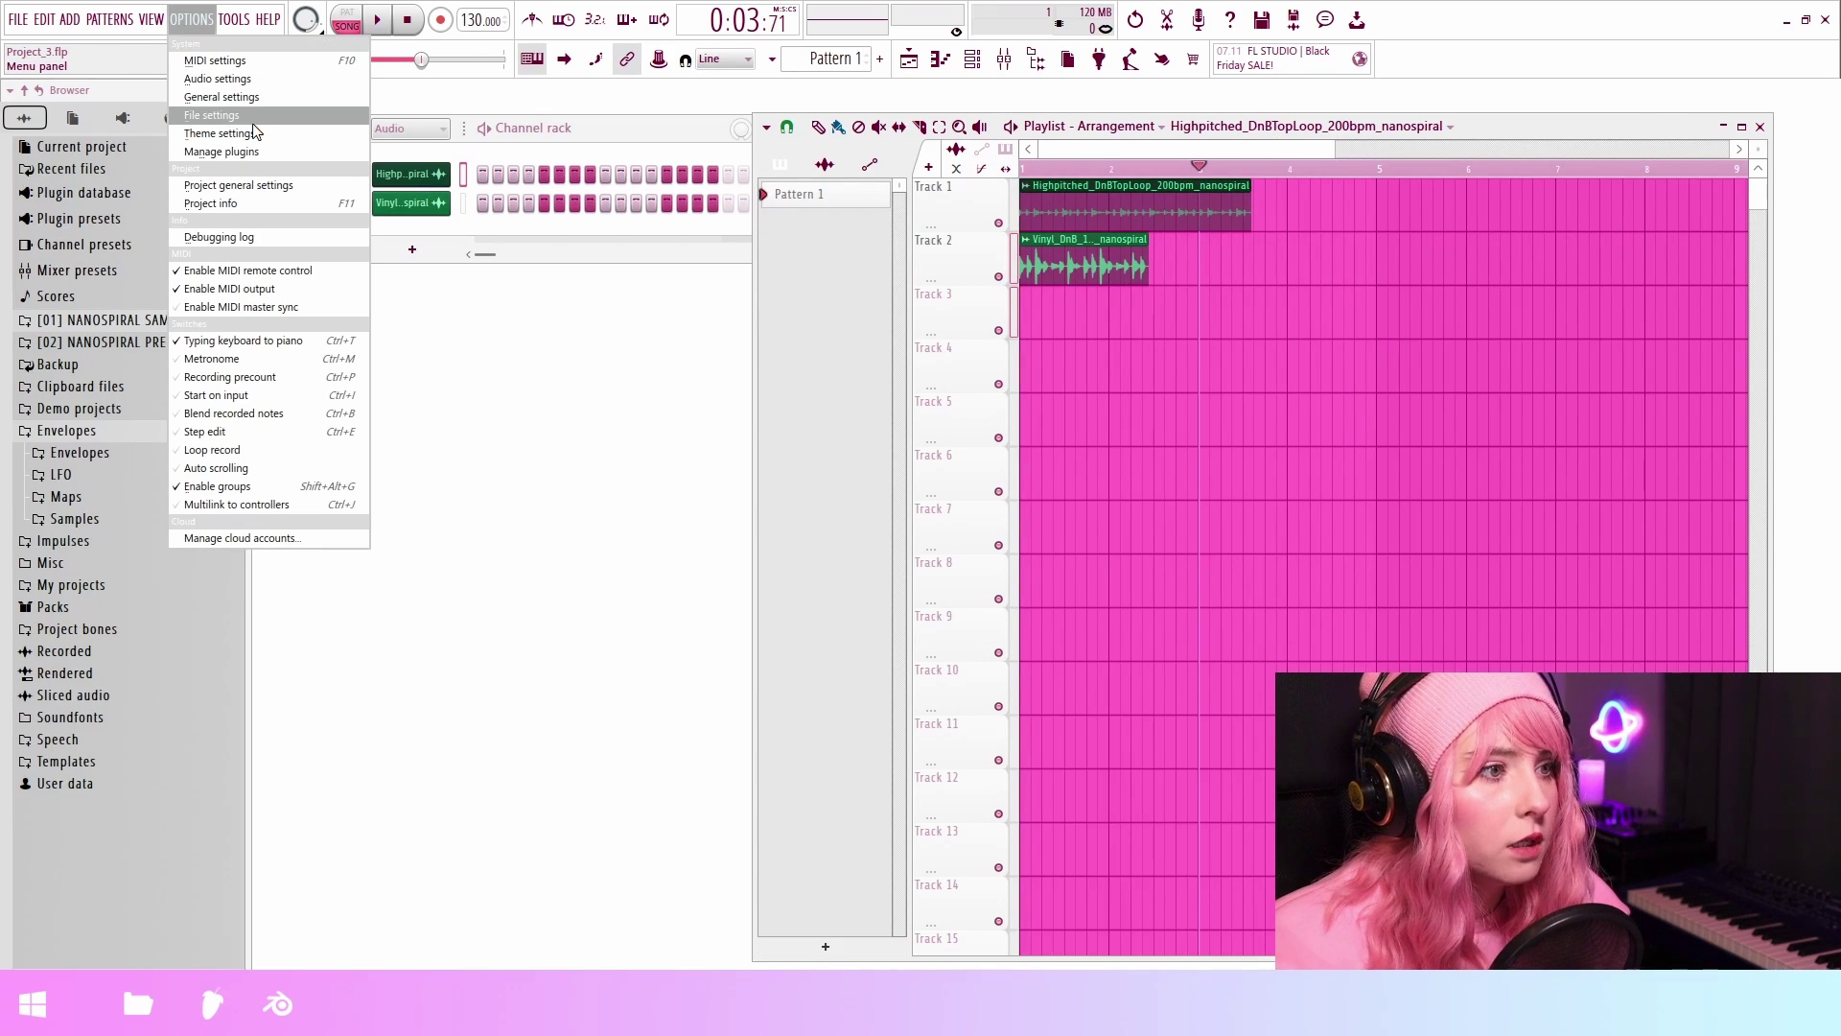
pyautogui.click(220, 128)
pyautogui.moveTo(1022, 96); pyautogui.dragTo(773, 64)
# - Save the current pink look as theme preset test2, then apply test2 and Dark orange
pyautogui.click(719, 875)
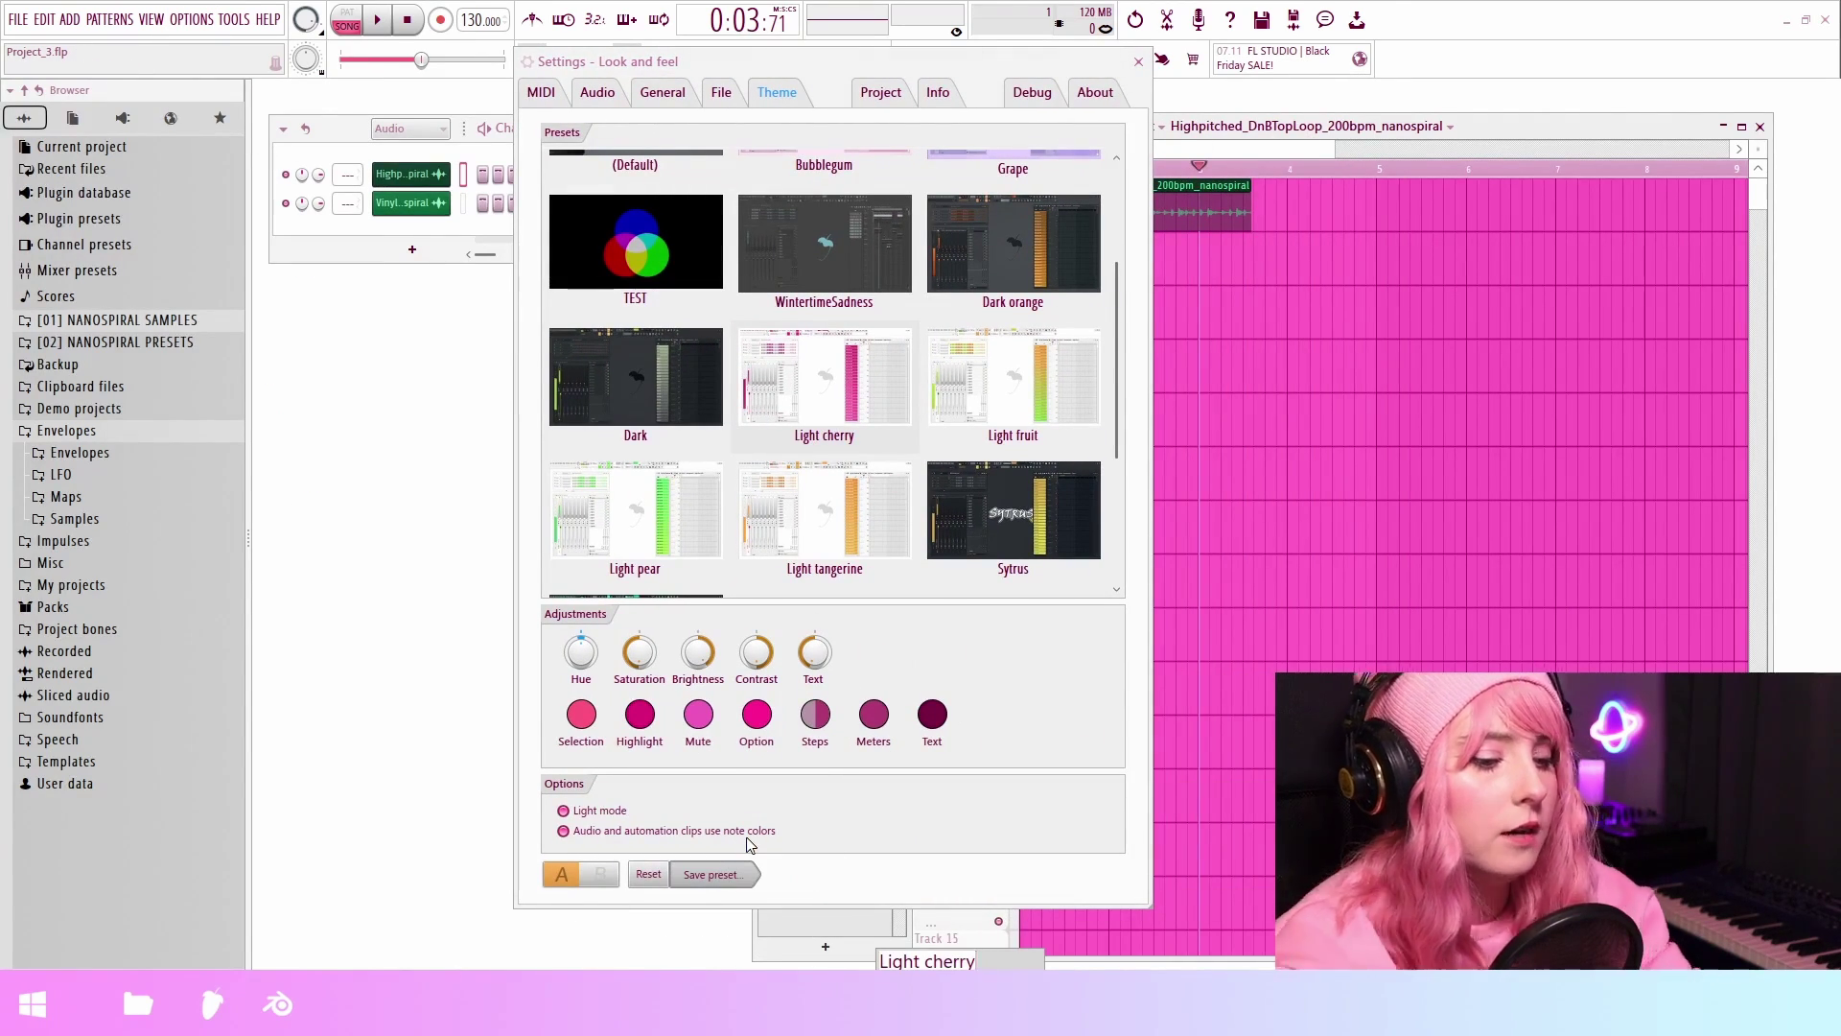
pyautogui.write('test2')
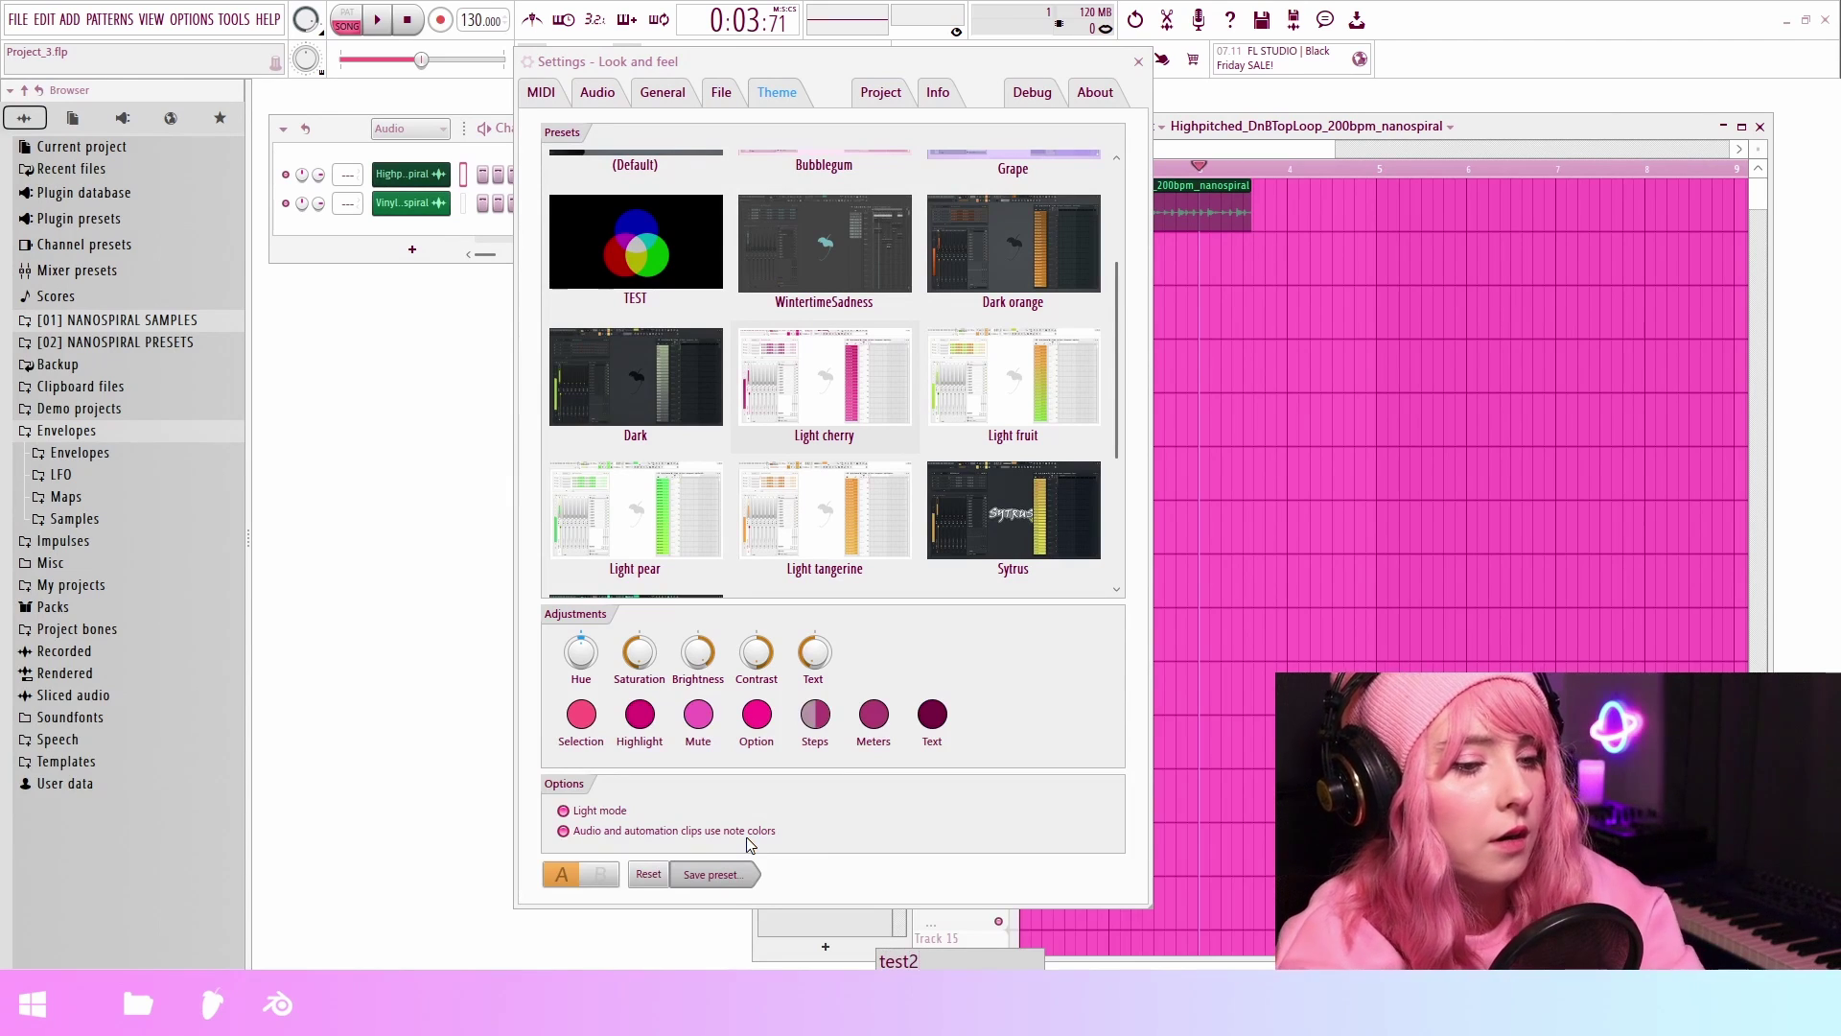
pyautogui.press('Return')
pyautogui.click(801, 253)
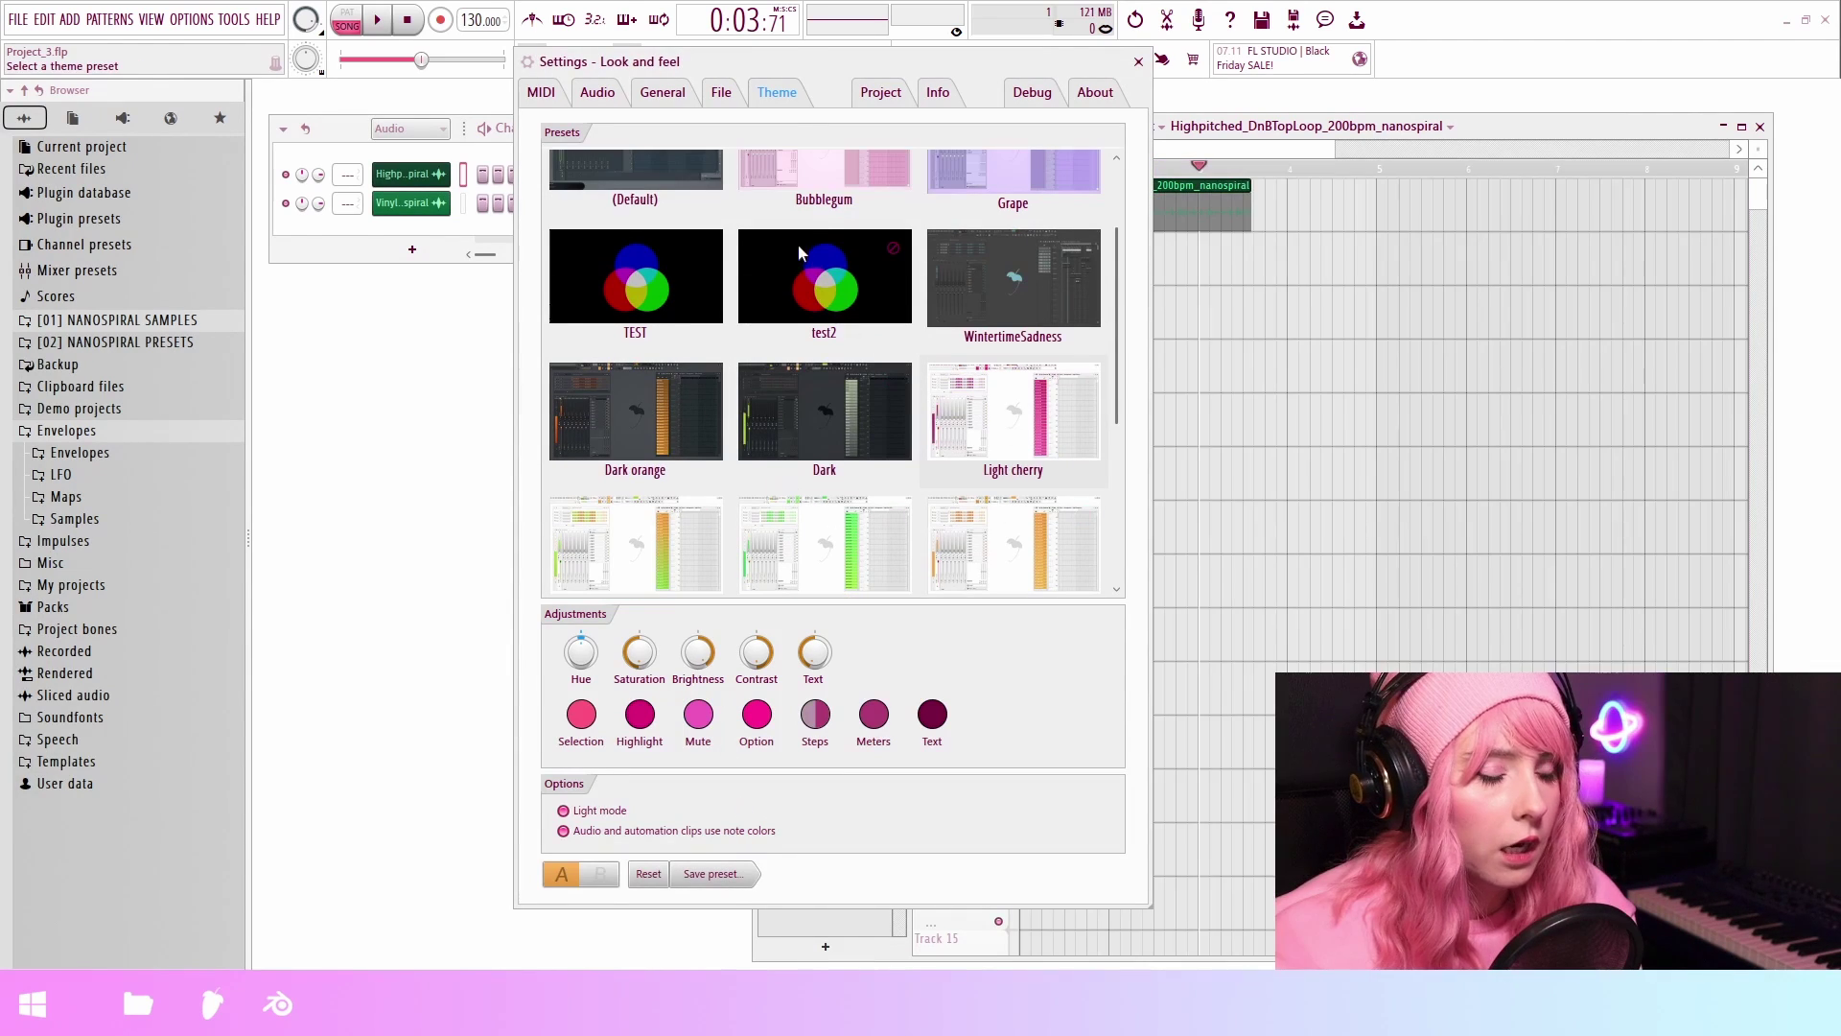
pyautogui.click(830, 296)
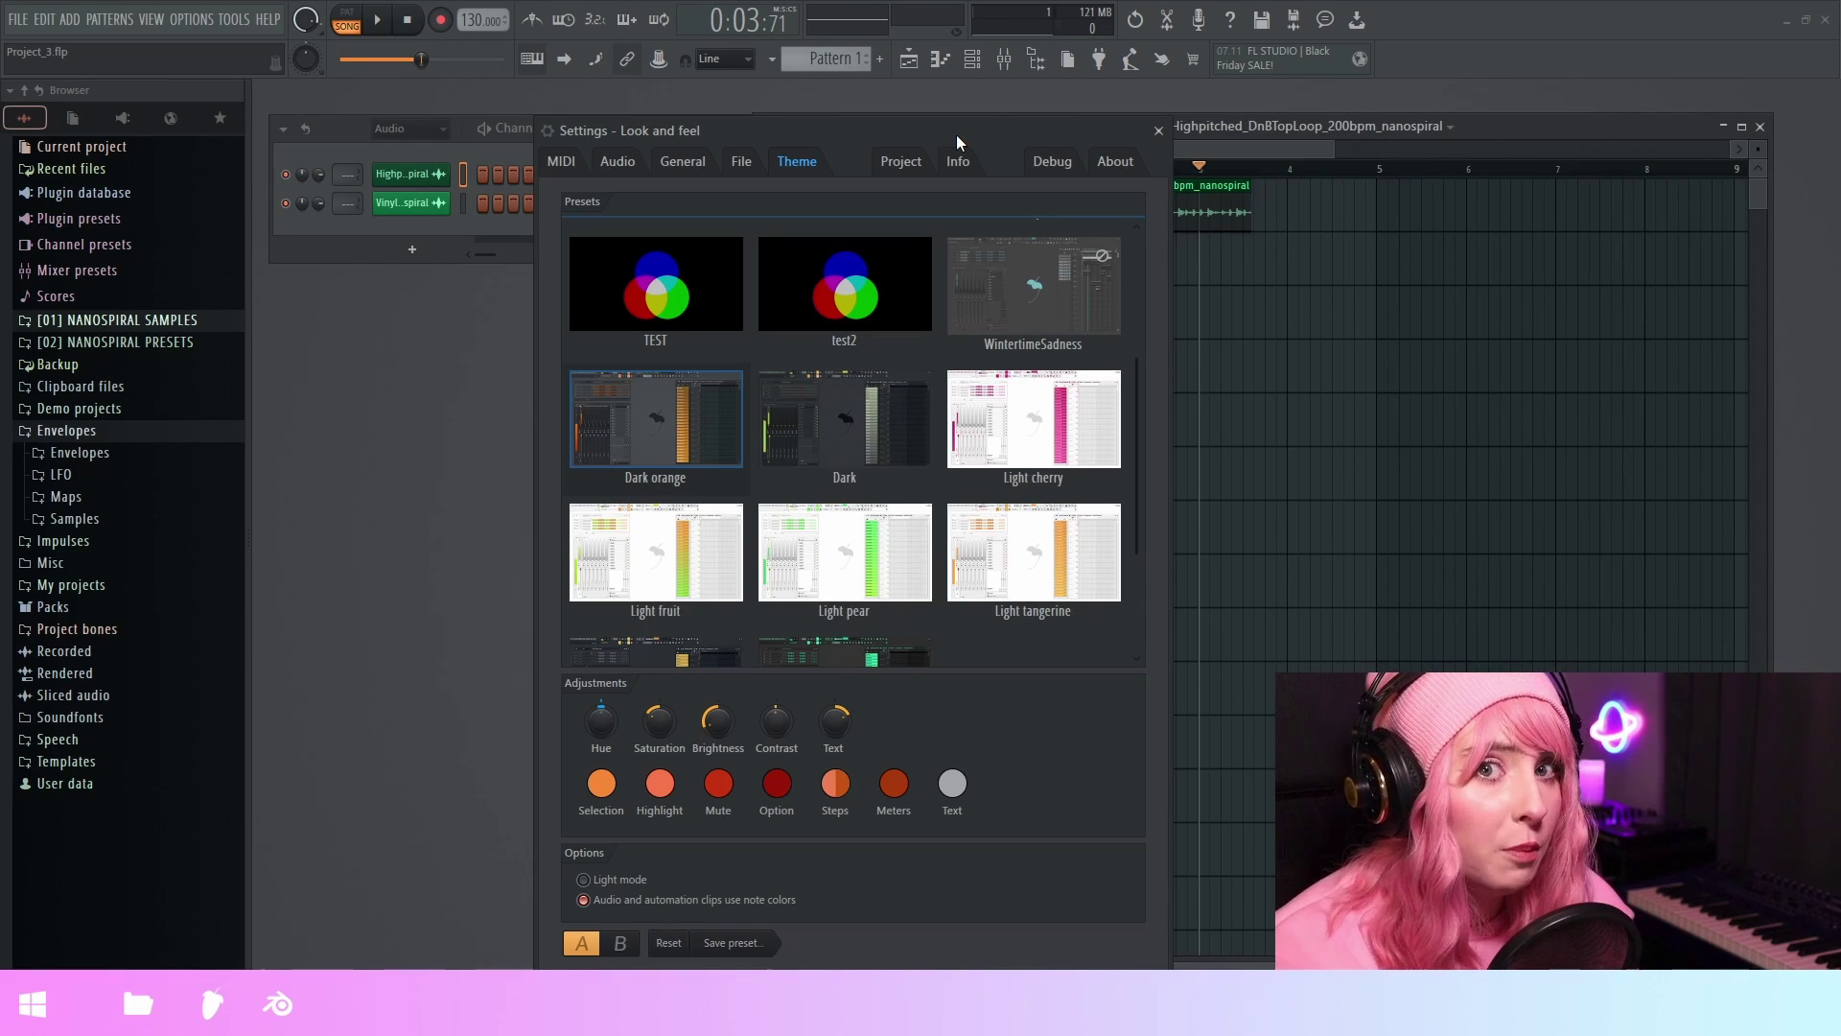
# - Apply the Ultra Green theme preset and move the settings window down and right
pyautogui.scroll(-1, 844, 575)
pyautogui.click(844, 551)
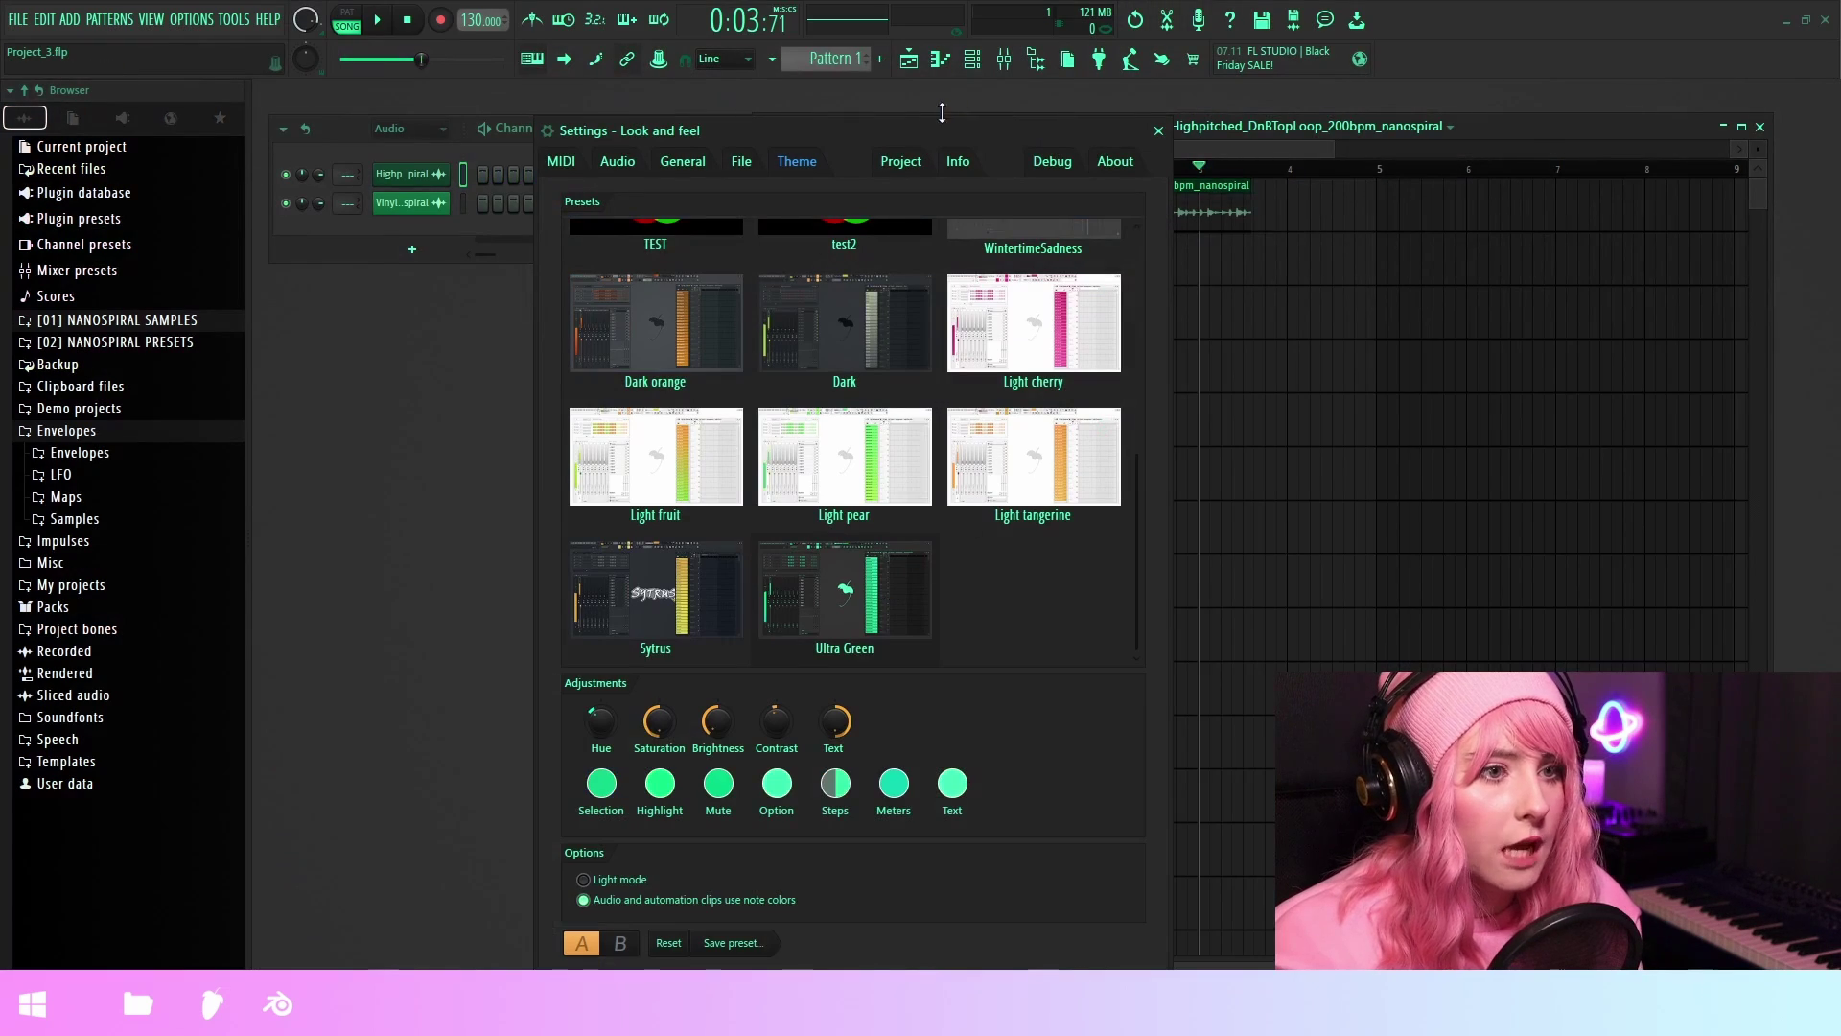
pyautogui.moveTo(957, 134); pyautogui.dragTo(696, 187)
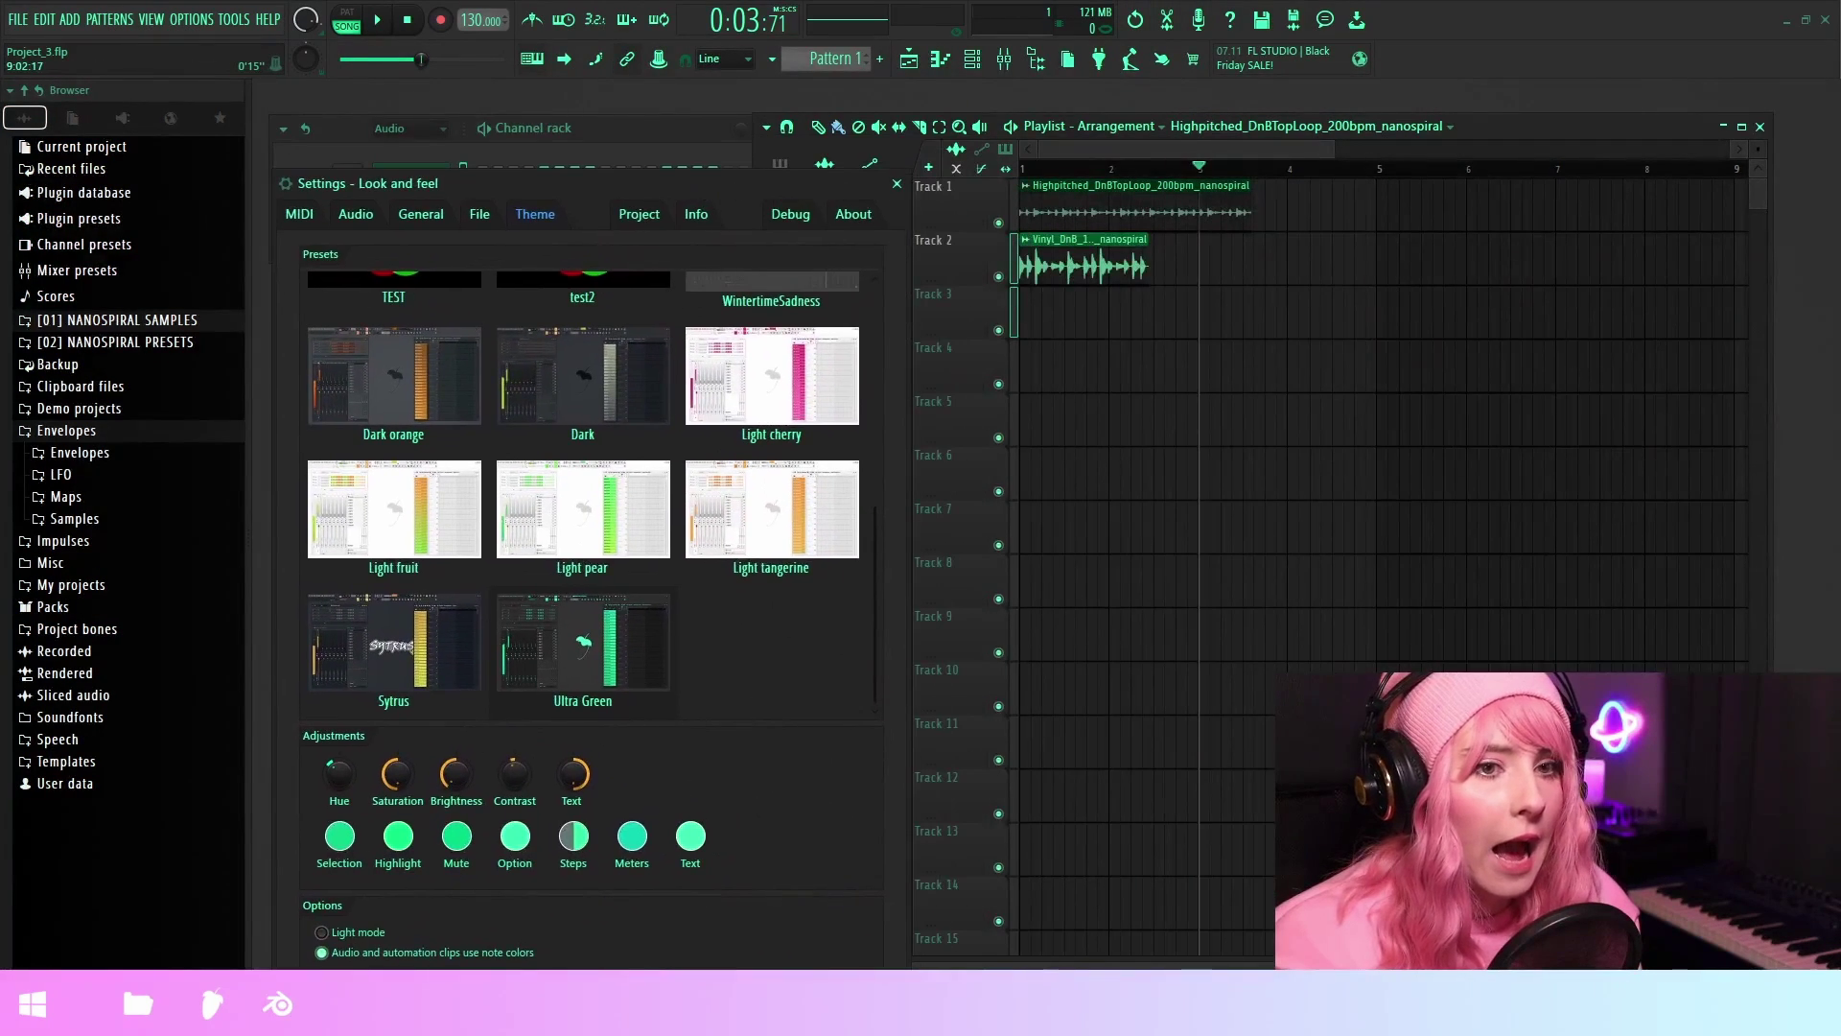
# - Close the Playlist, collapse the Browser, and reposition the Channel rack and theme settings
pyautogui.click(1759, 127)
pyautogui.moveTo(821, 178); pyautogui.dragTo(786, 87)
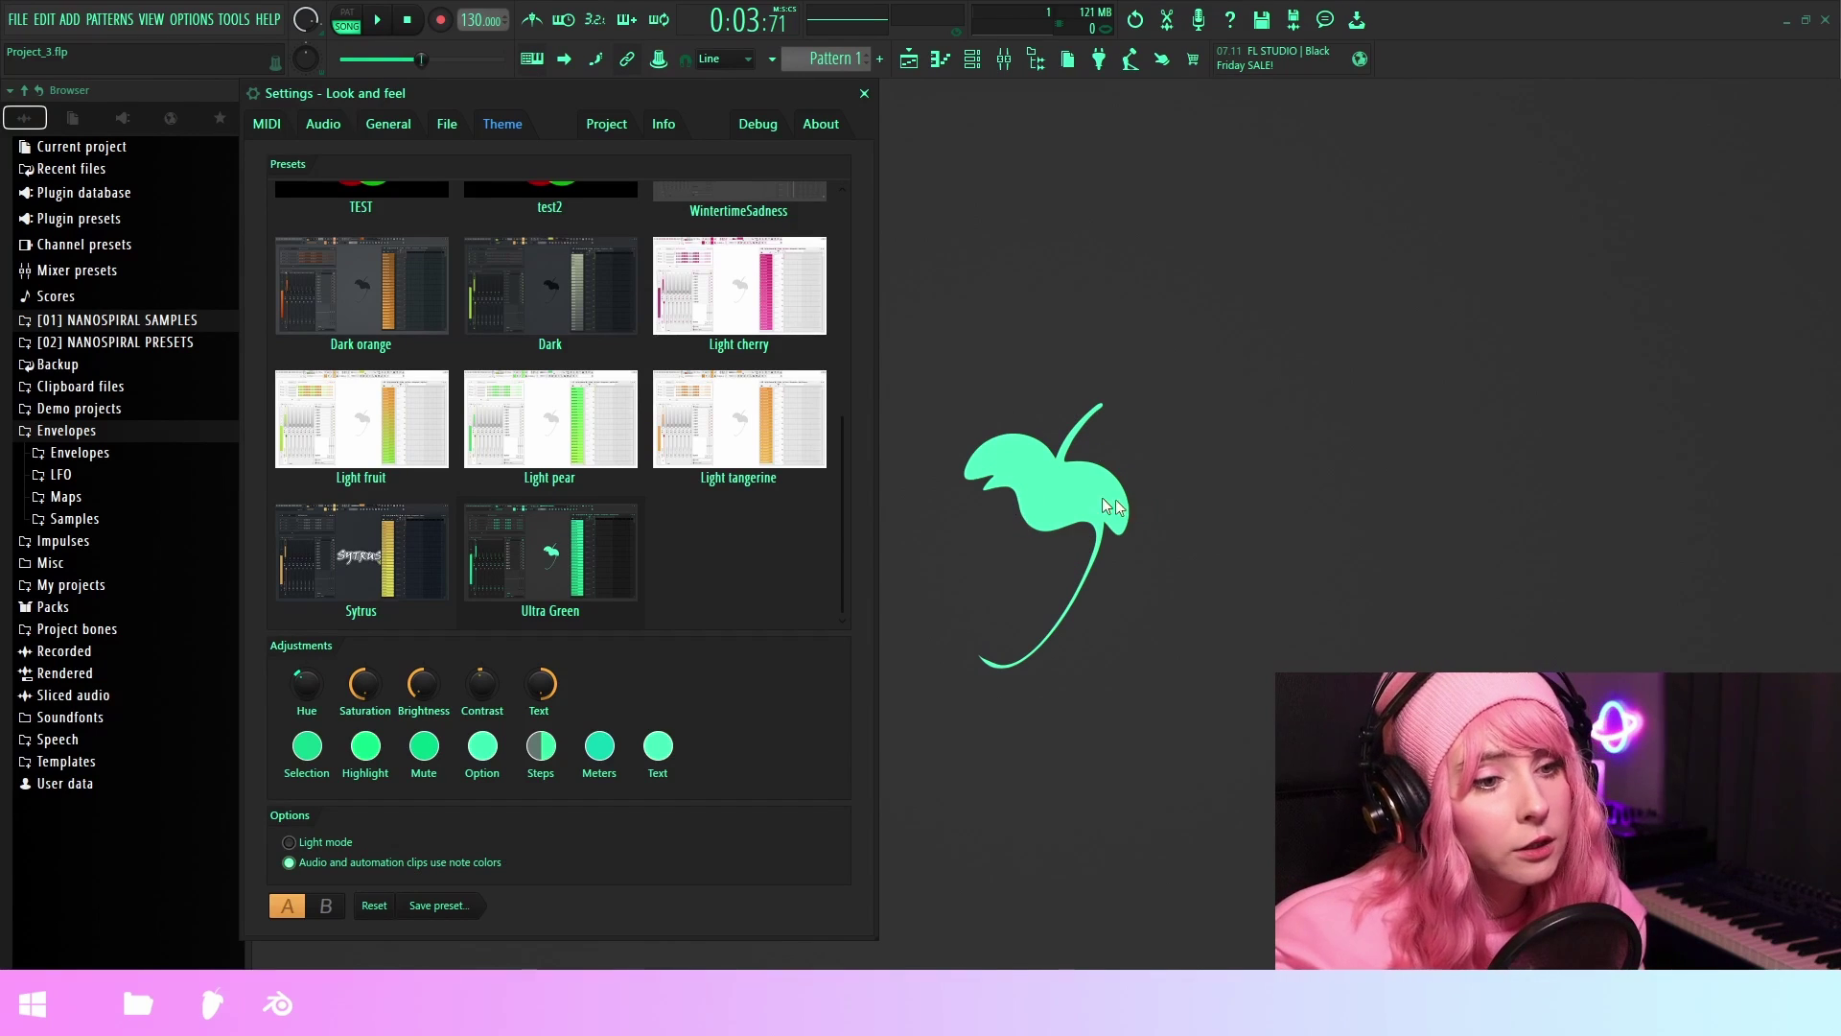
pyautogui.moveTo(775, 91); pyautogui.dragTo(820, 87)
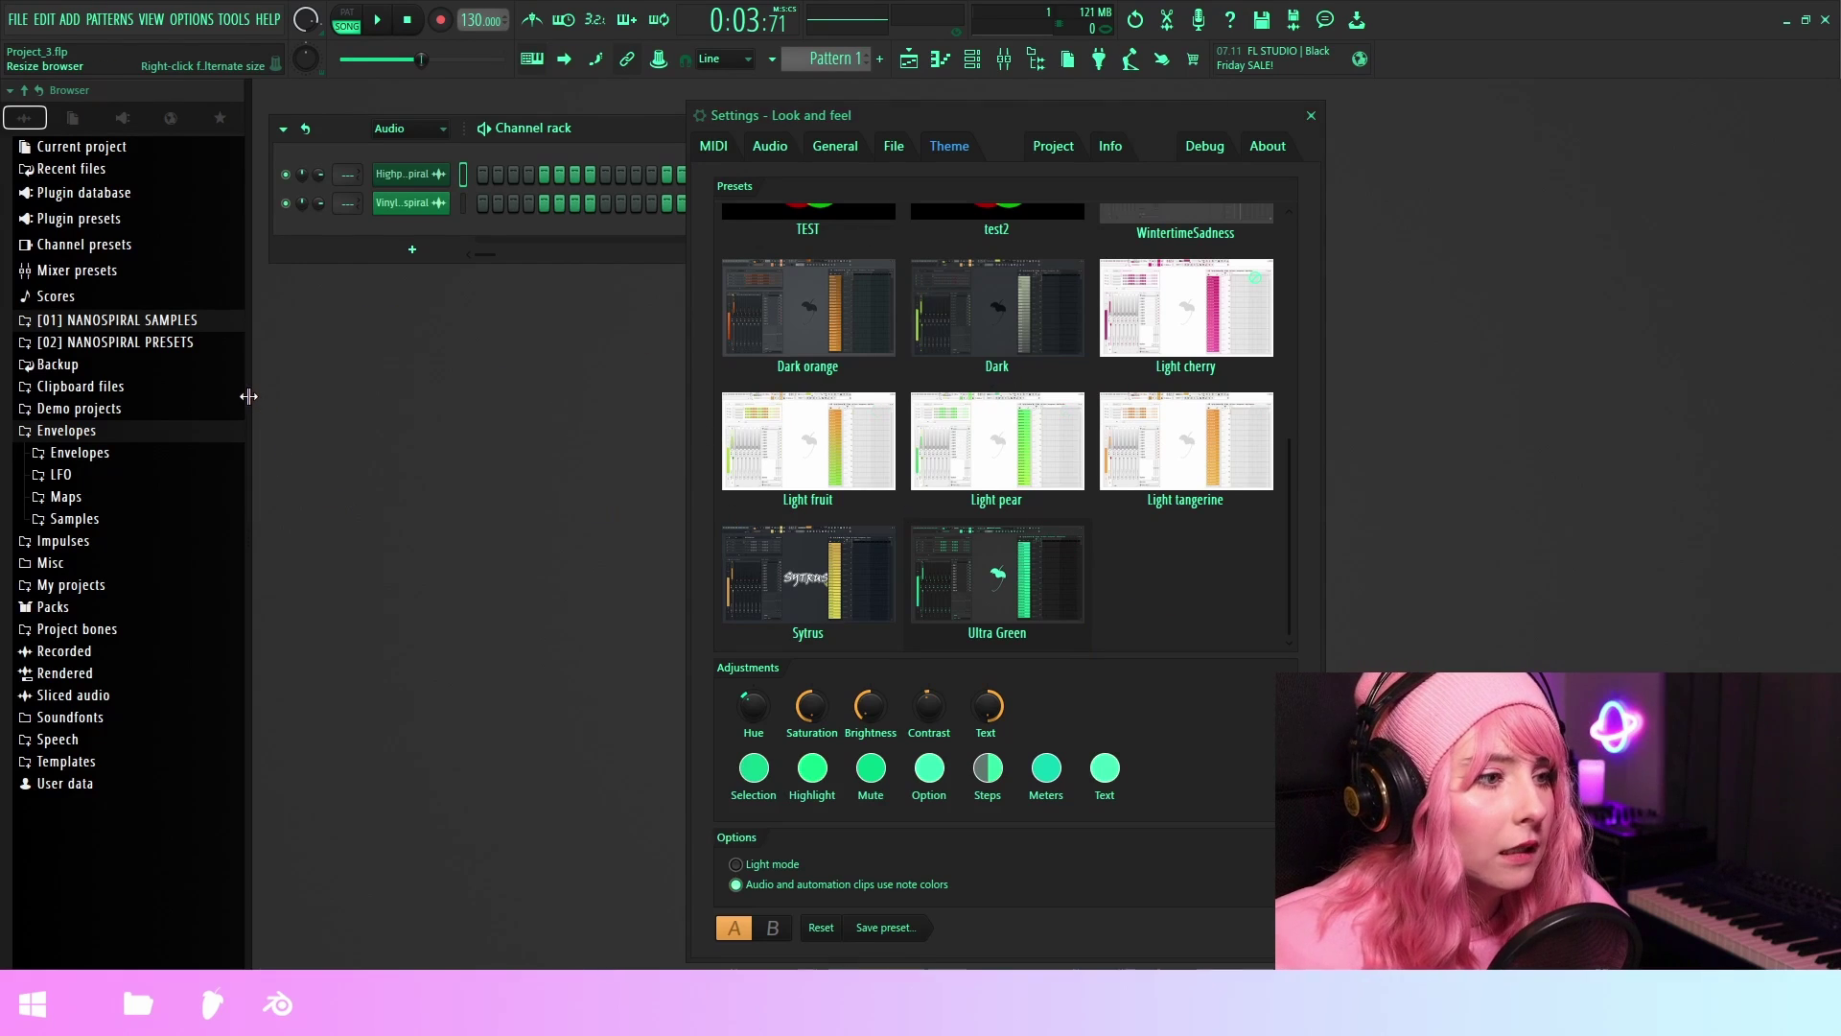
pyautogui.moveTo(248, 401); pyautogui.dragTo(3, 412)
pyautogui.moveTo(376, 125)
pyautogui.mouseDown()
pyautogui.moveTo(447, 127)
pyautogui.moveTo(384, 113)
pyautogui.mouseUp()
pyautogui.moveTo(824, 115); pyautogui.dragTo(892, 115)
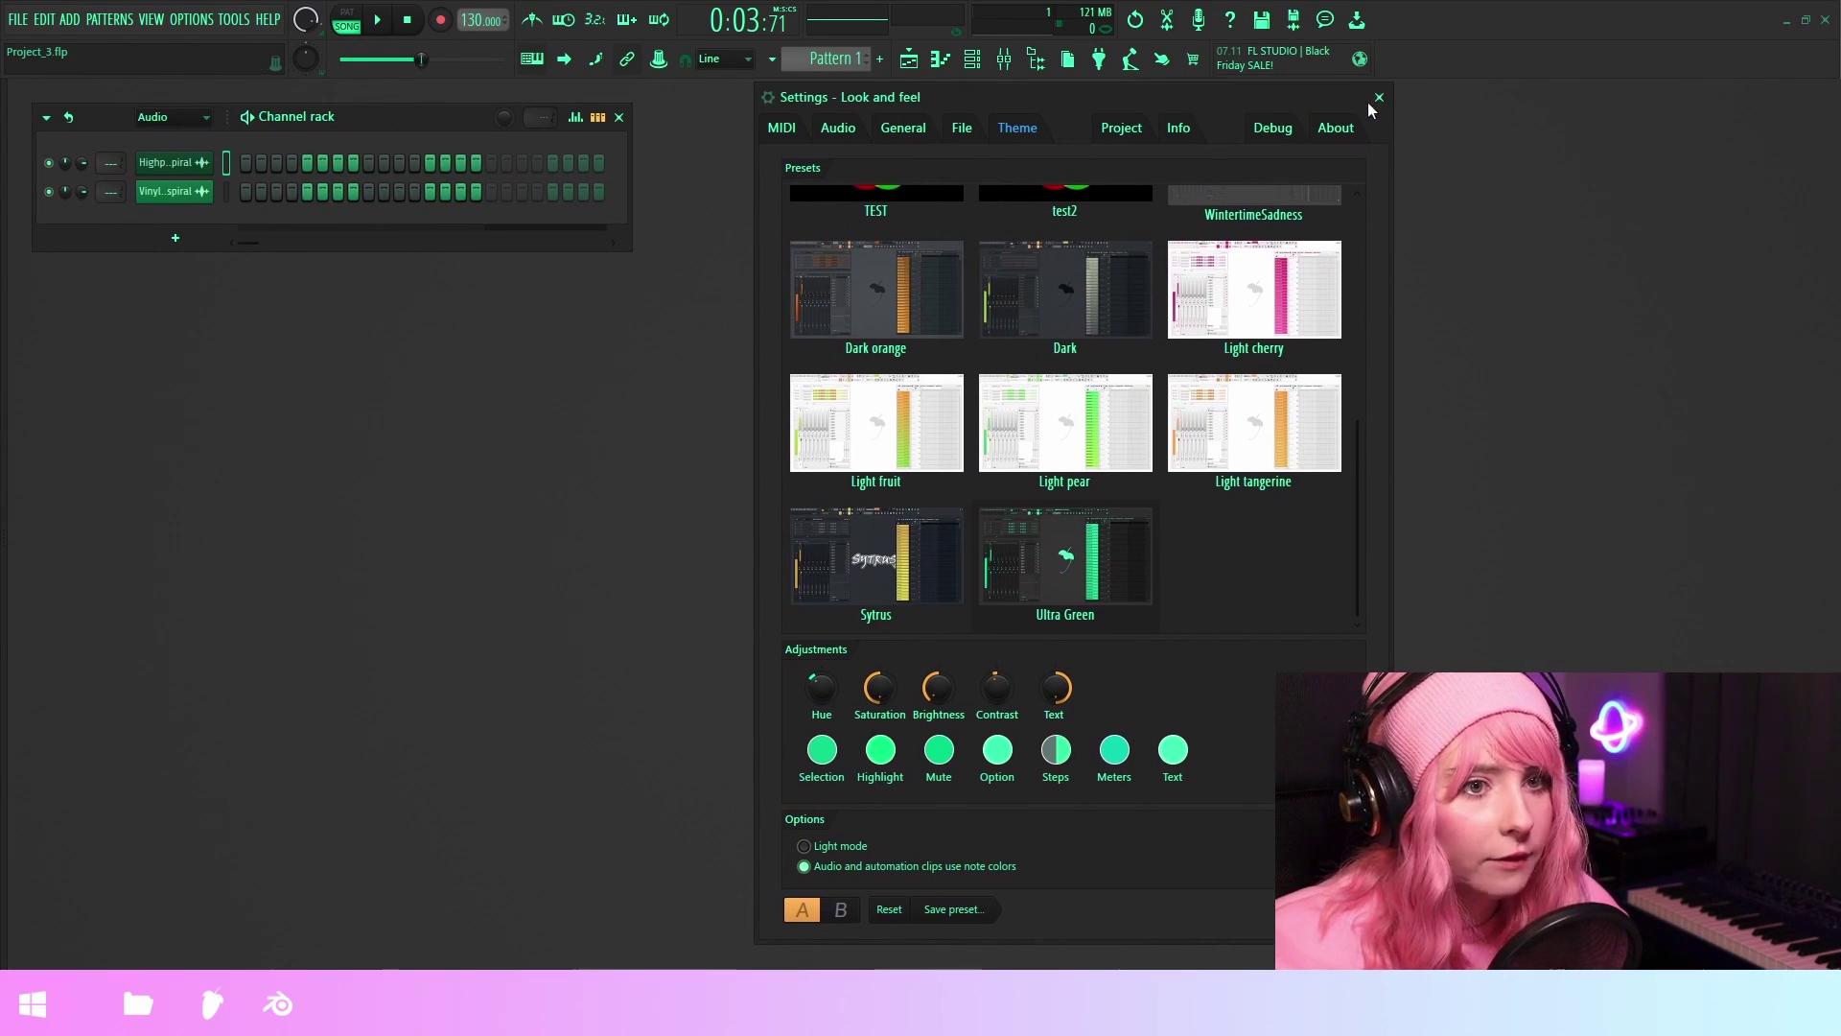
# - Close the theme settings and place a taller Mixer below the Channel rack
pyautogui.click(1378, 115)
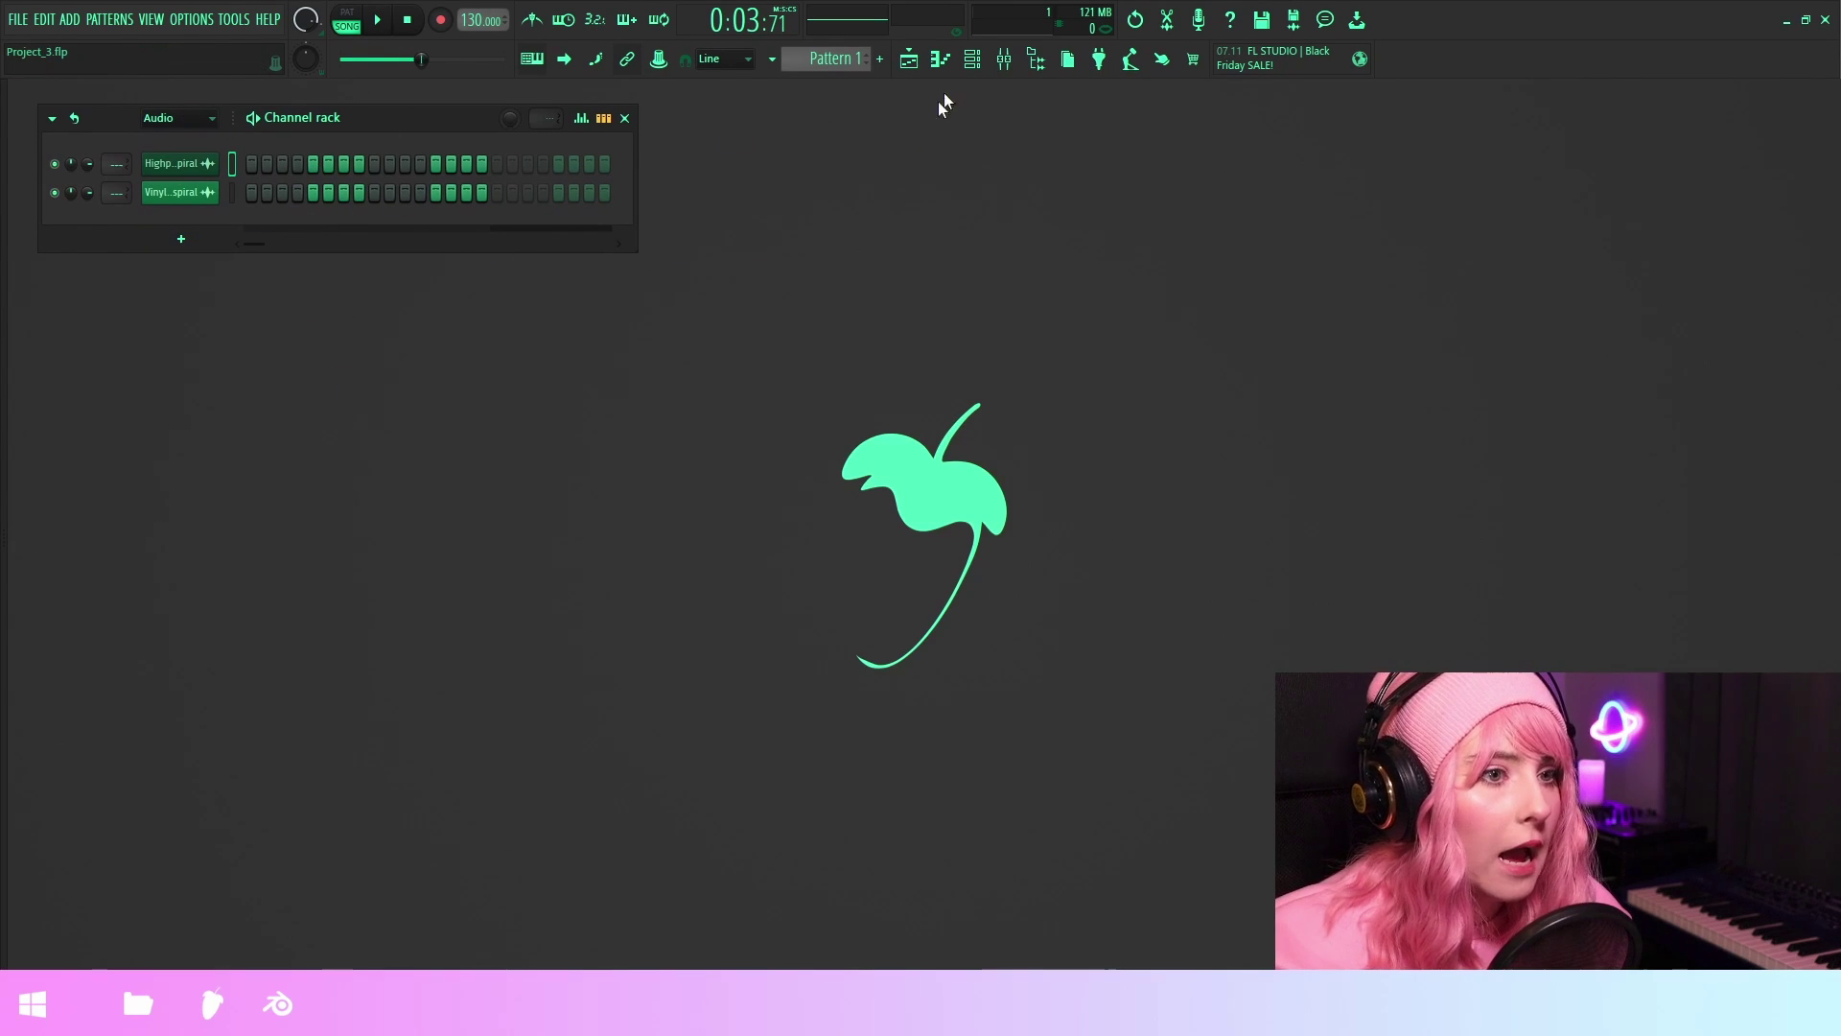
pyautogui.click(1004, 60)
pyautogui.moveTo(526, 247); pyautogui.dragTo(523, 298)
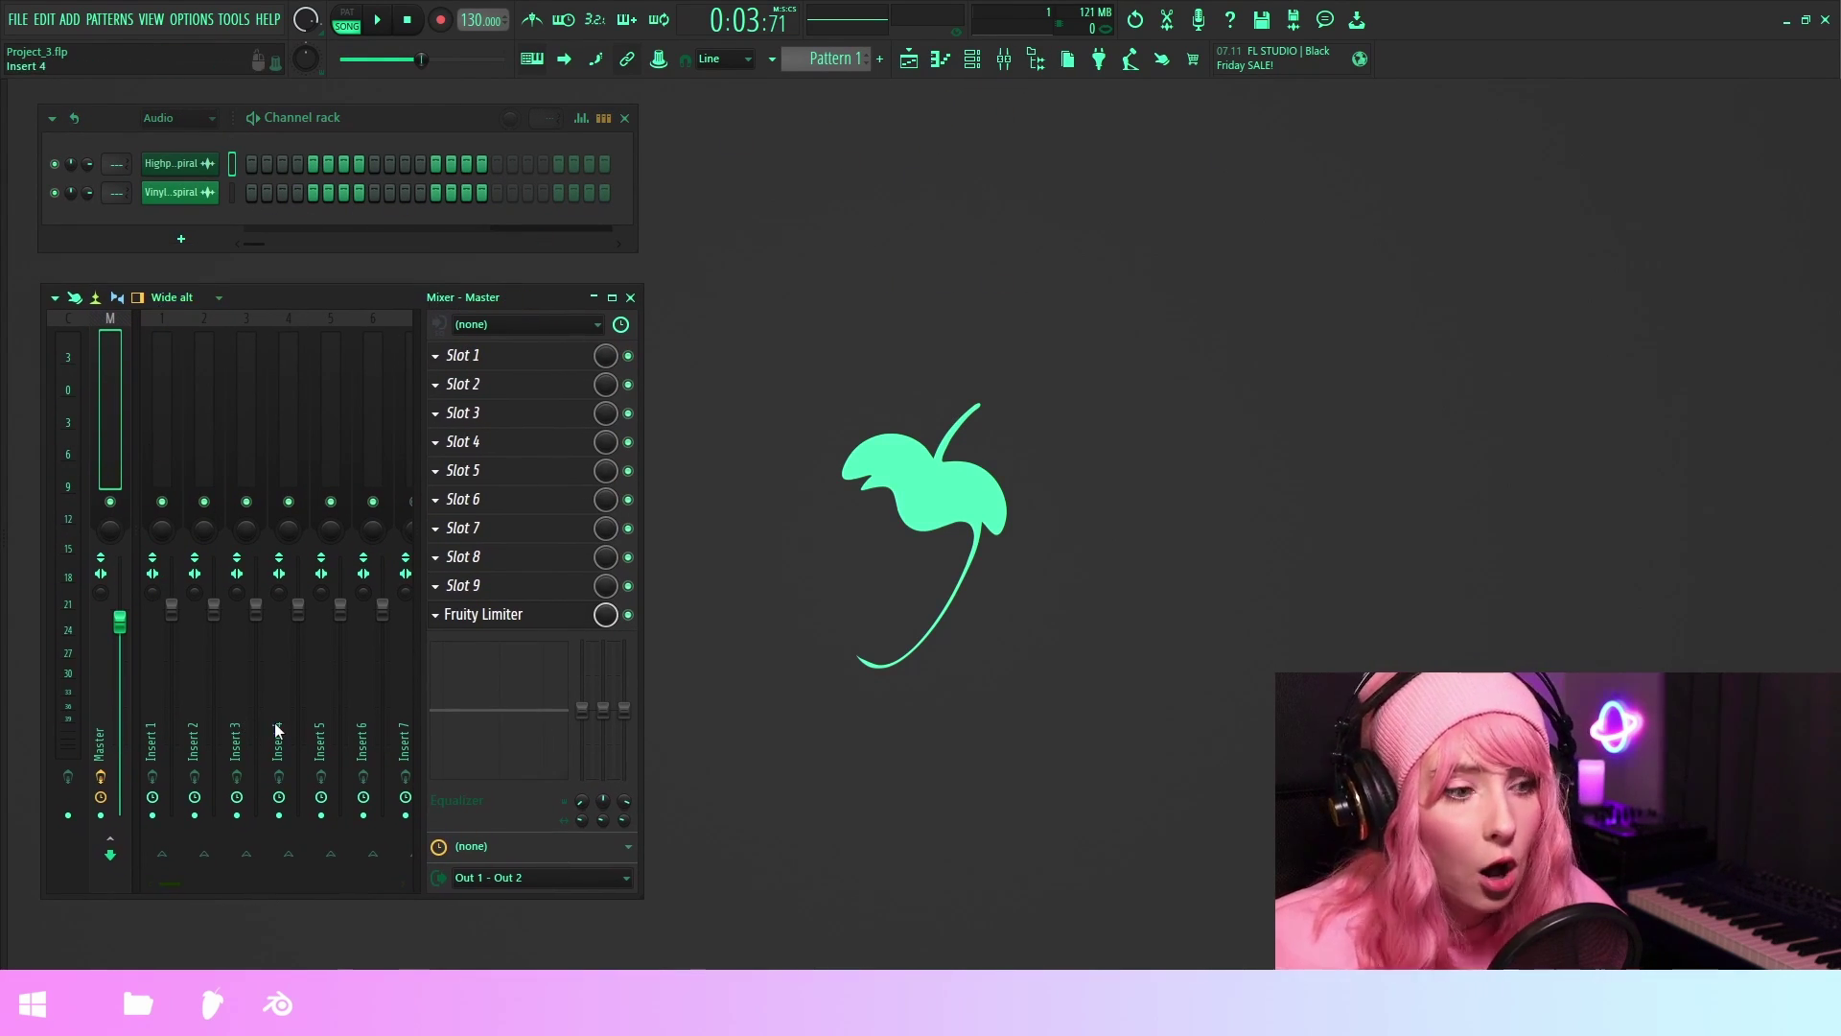
pyautogui.moveTo(305, 898); pyautogui.dragTo(305, 956)
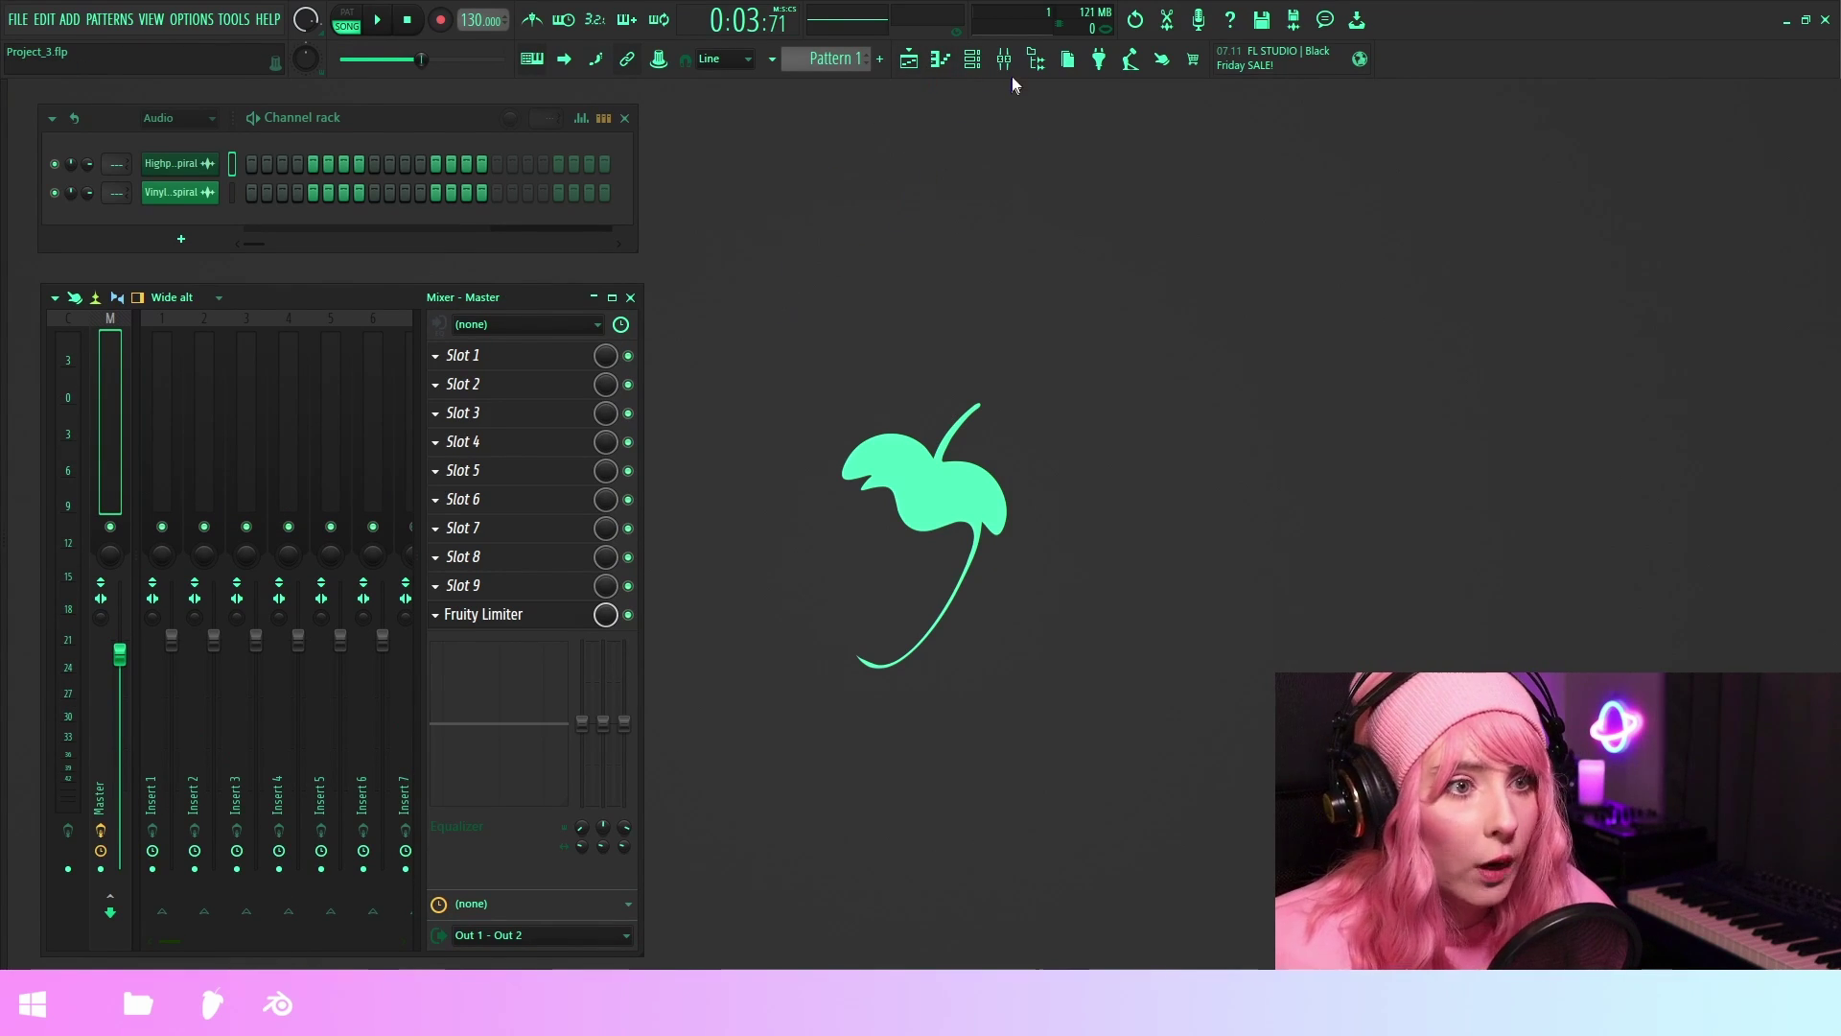
# - Open the Playlist at the right and narrow it to reveal the background logo
pyautogui.click(909, 59)
pyautogui.moveTo(1247, 142); pyautogui.dragTo(1607, 124)
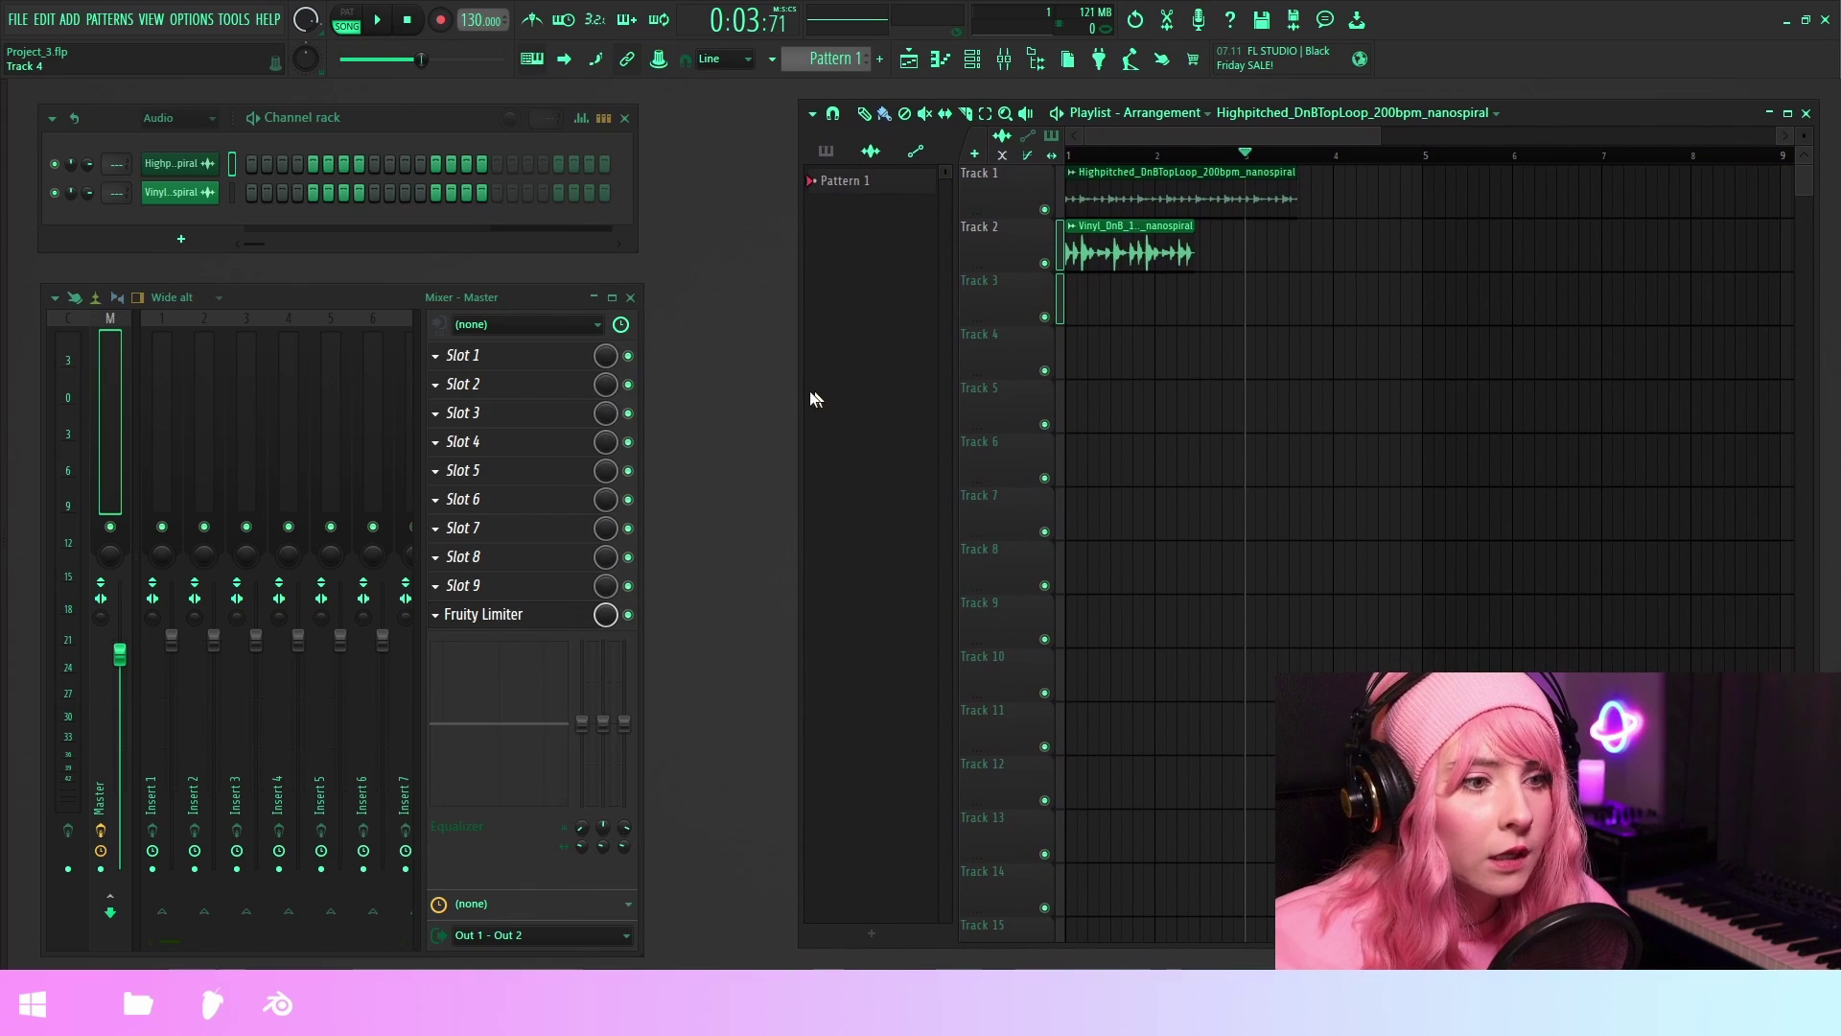
pyautogui.moveTo(797, 391); pyautogui.dragTo(1159, 396)
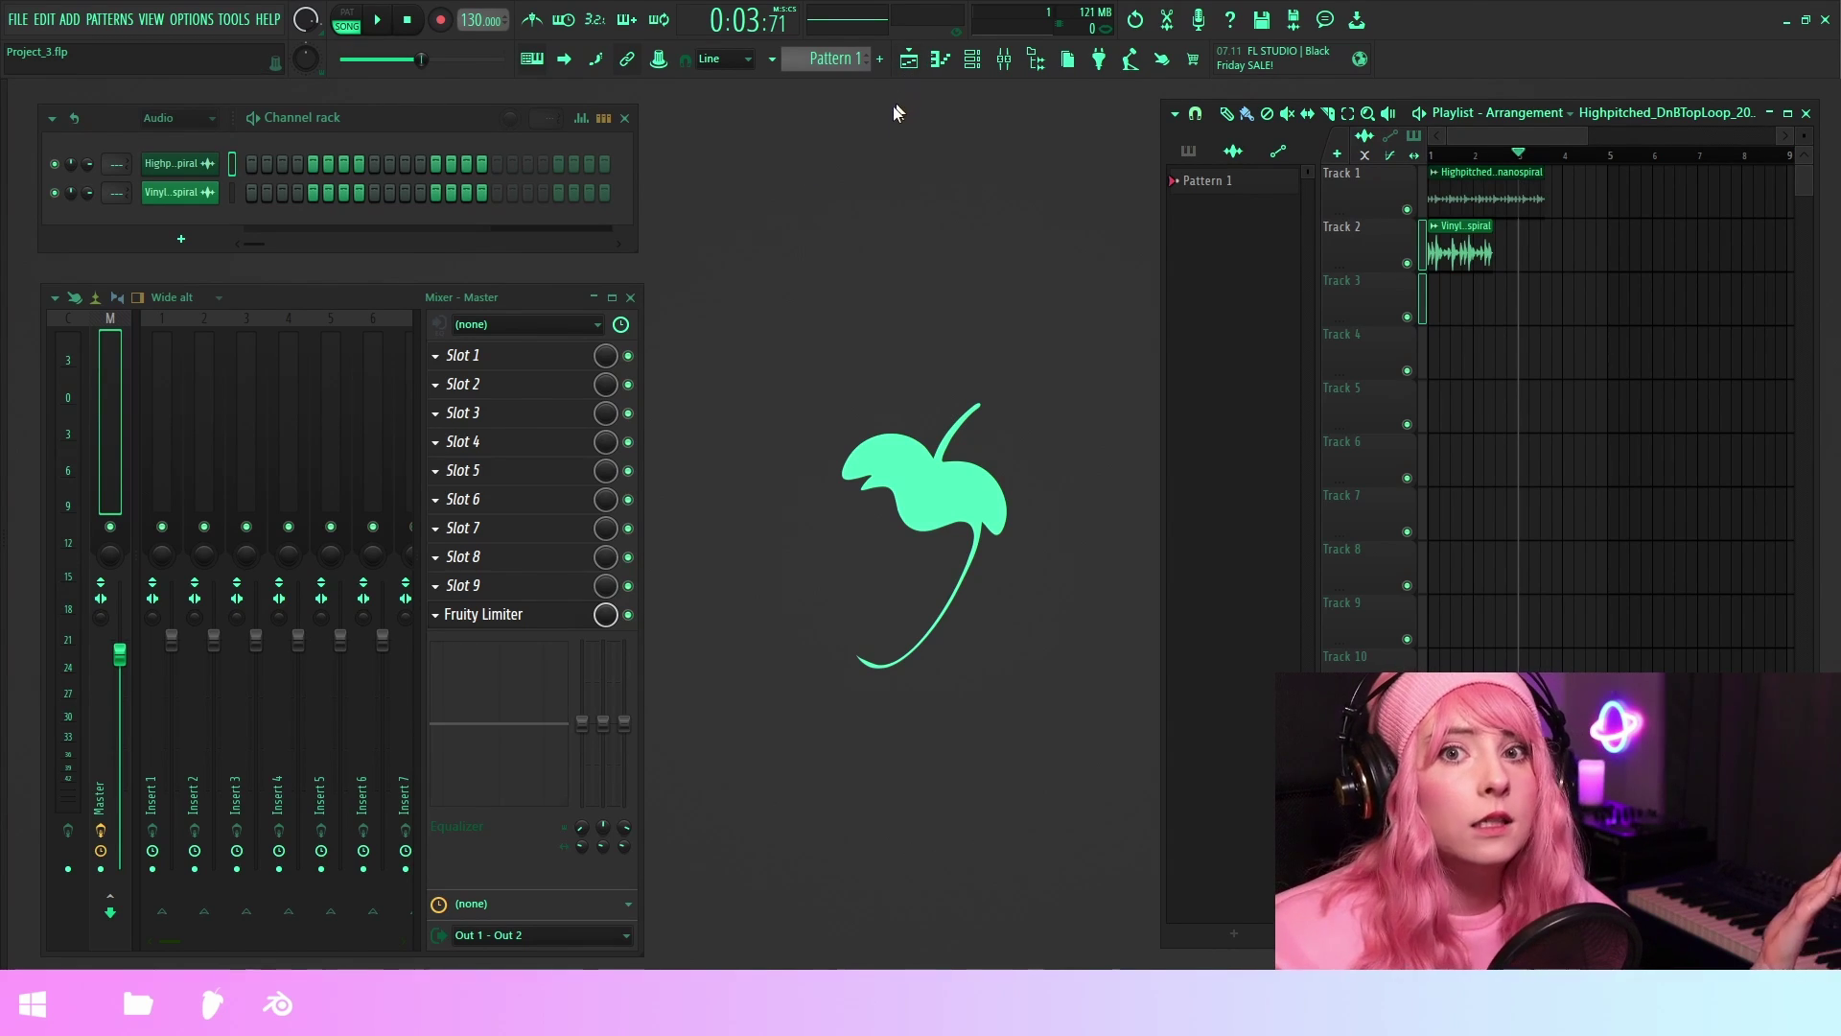
# - Reopen the theme settings with F10 and scroll down the preset thumbnails
pyautogui.press('F10')
pyautogui.scroll(-1, 1022, 370)
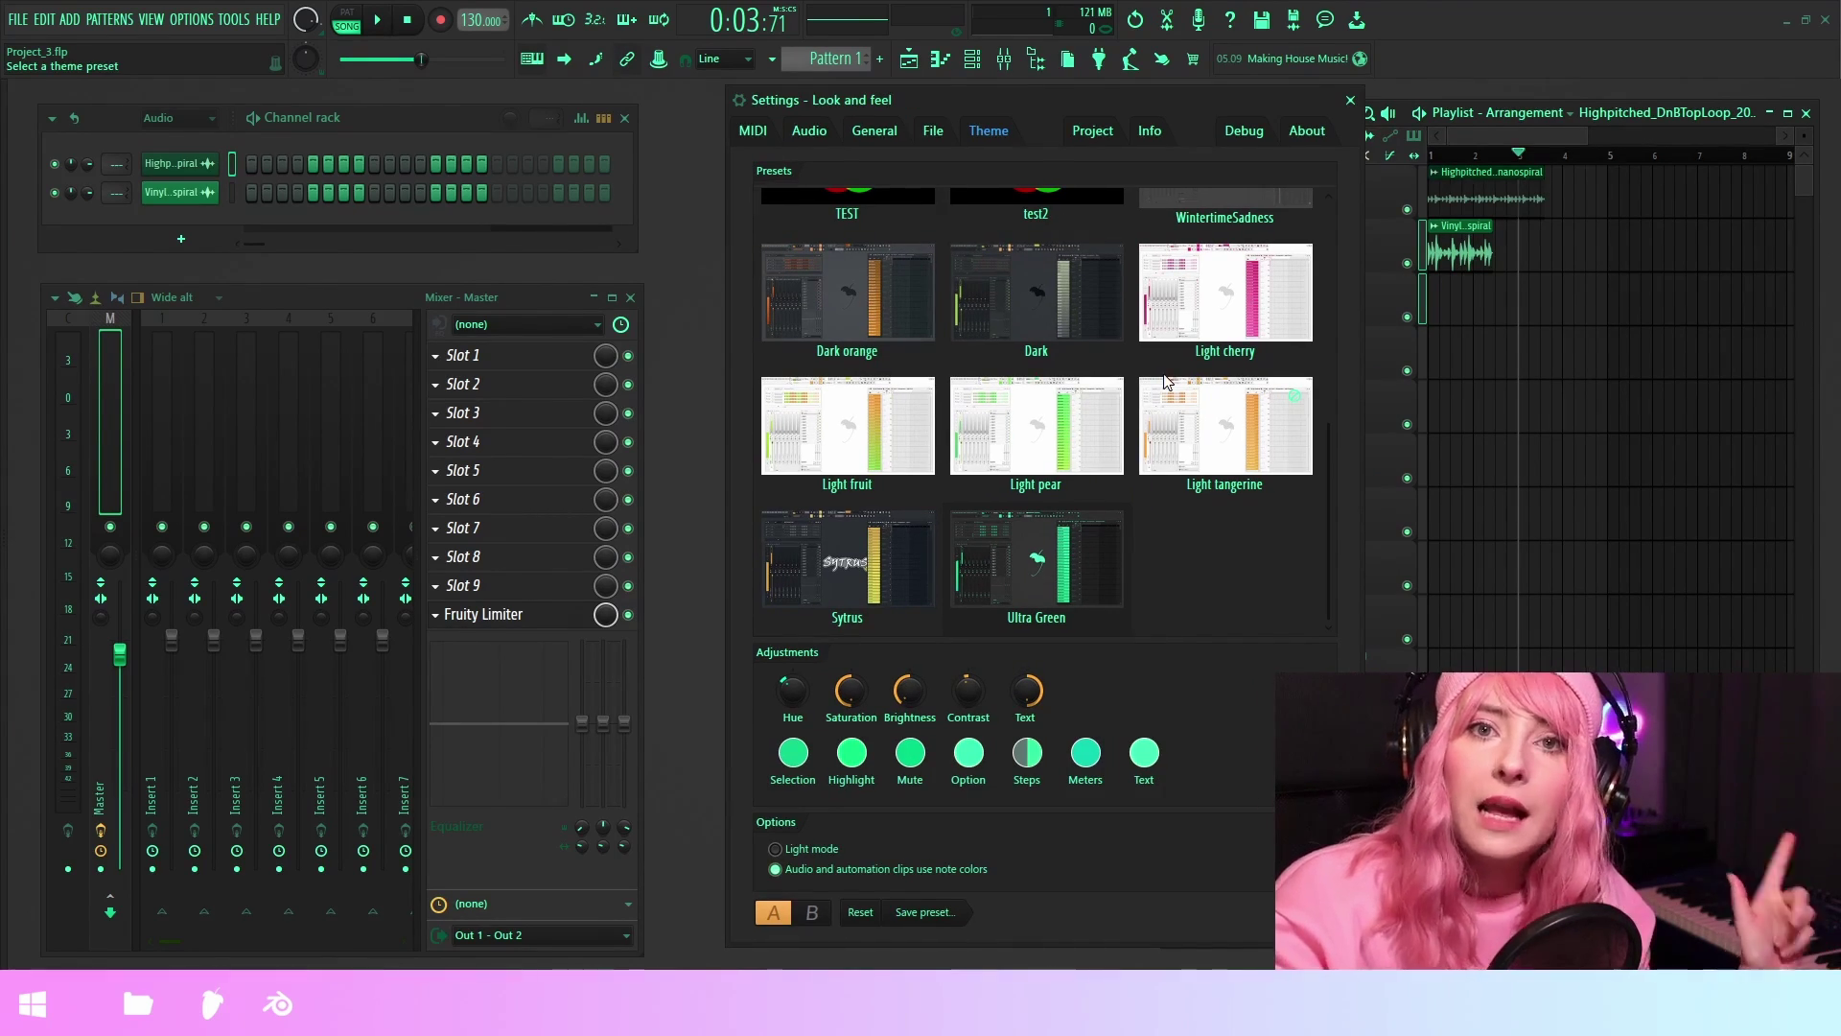
# - Preview the Bubblegum and Grape theme presets, briefly playing the project to compare
pyautogui.scroll(3, 1167, 382)
pyautogui.click(1035, 245)
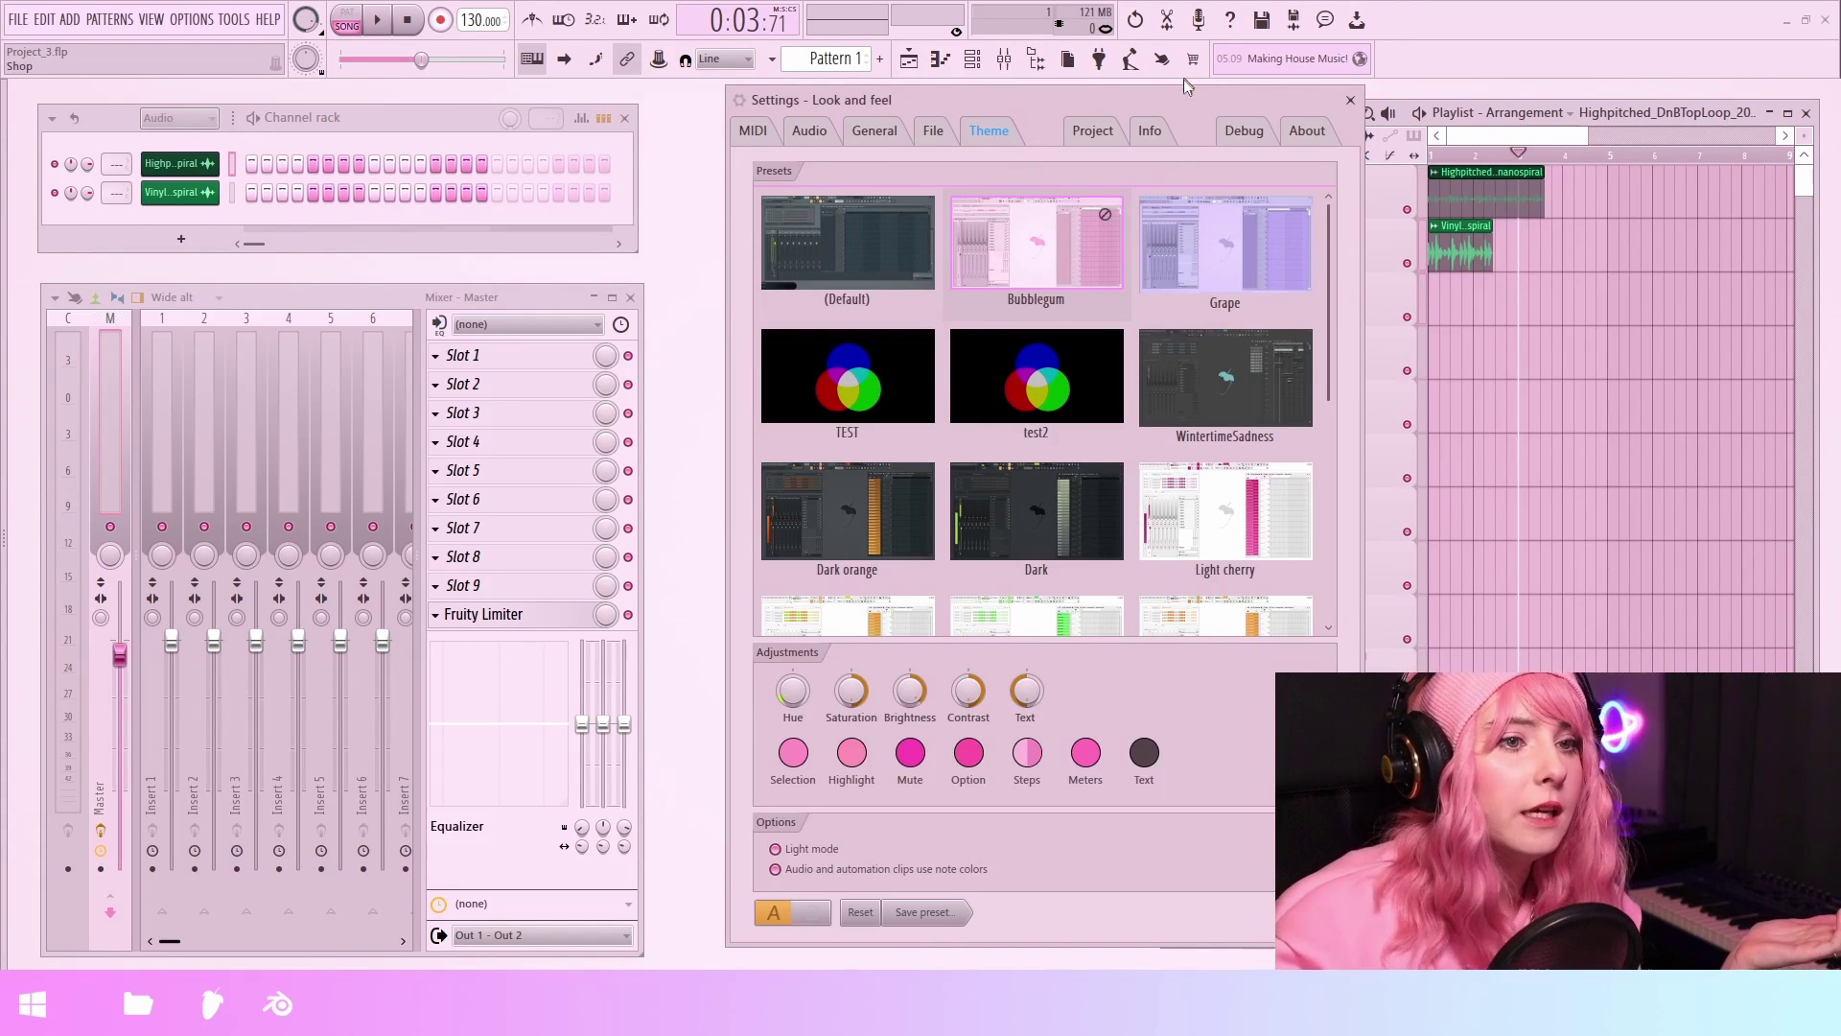
pyautogui.moveTo(1180, 104); pyautogui.dragTo(1056, 93)
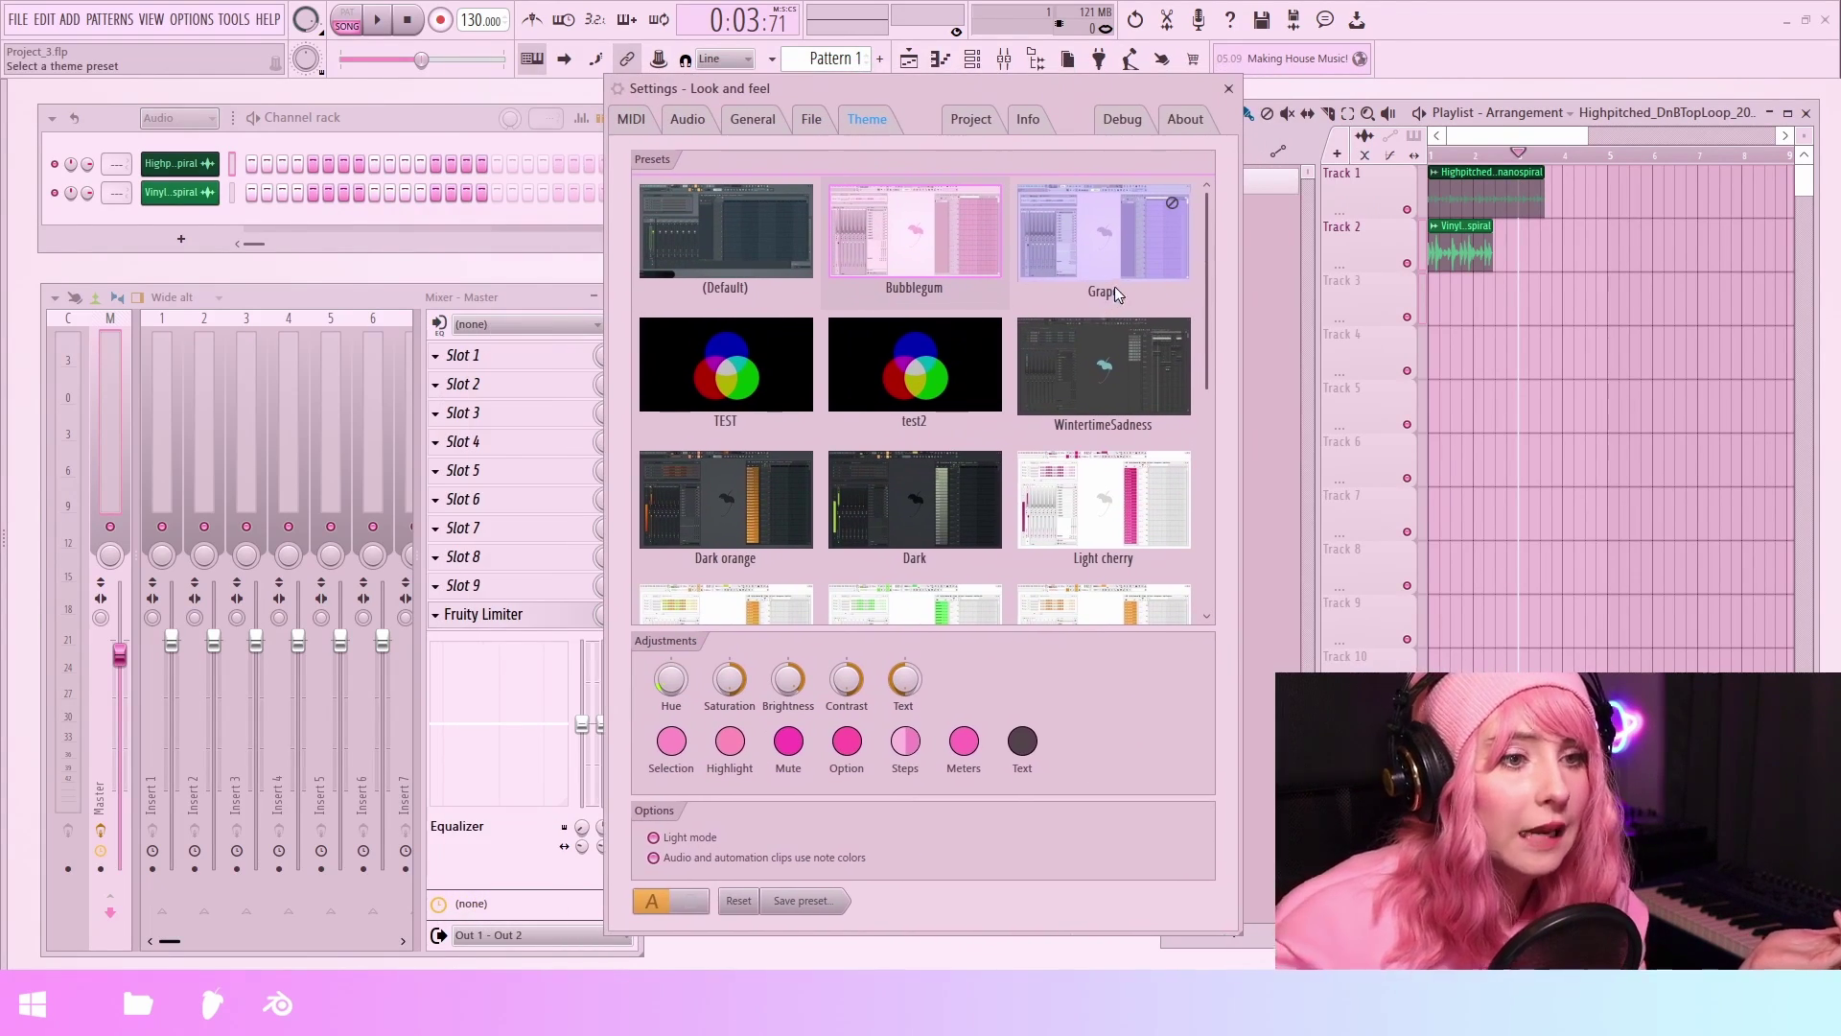
pyautogui.click(1049, 248)
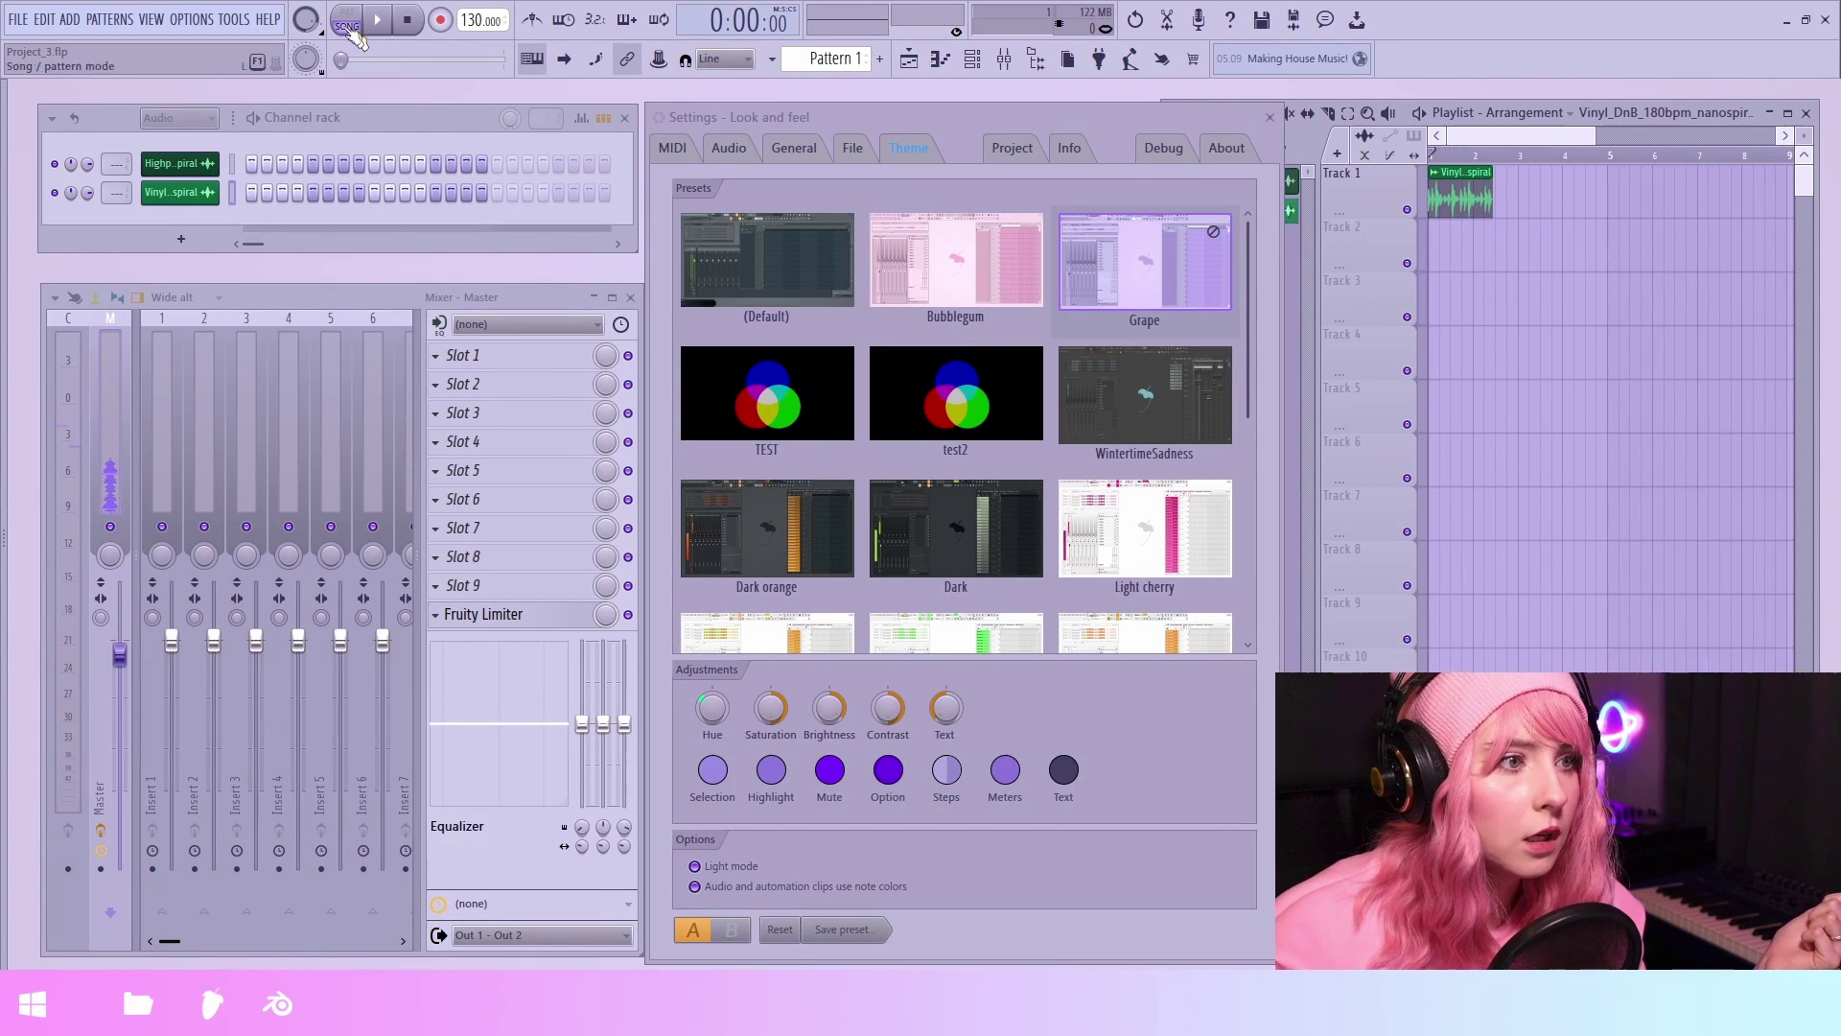
pyautogui.click(377, 21)
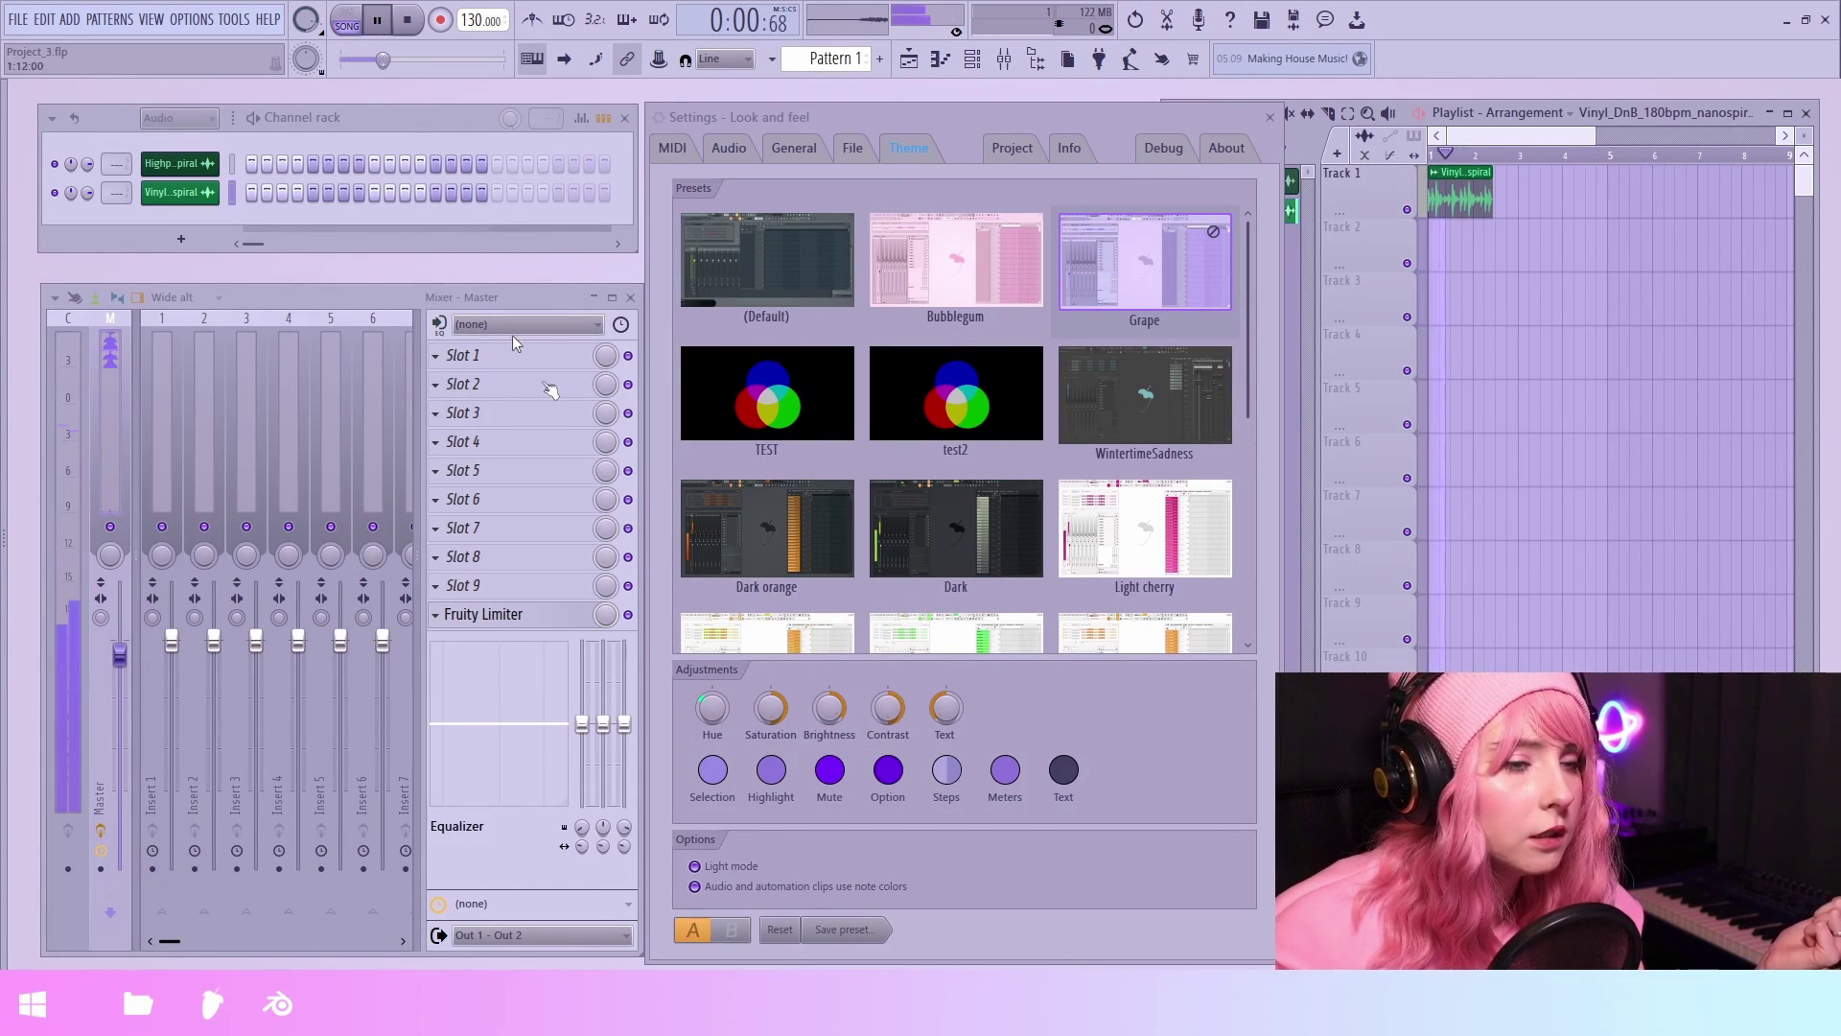
pyautogui.click(377, 20)
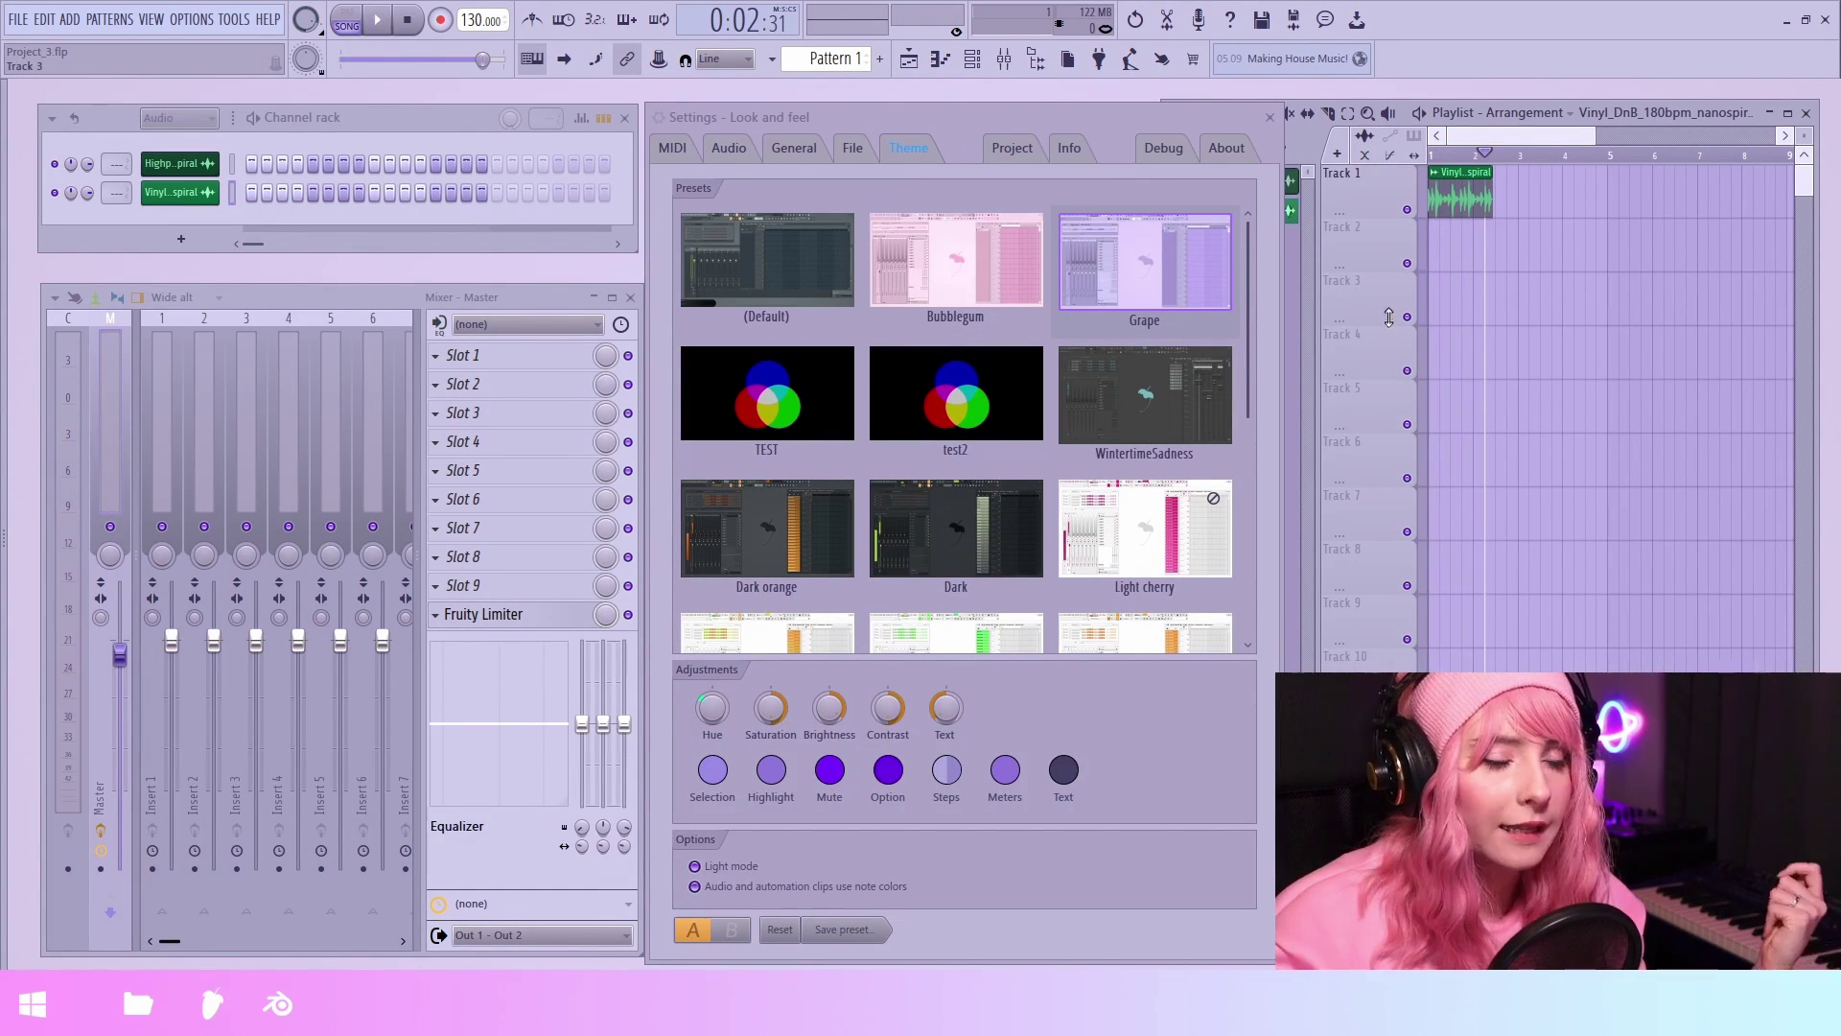
# - Apply WintertimeSadness, recolour the channel, and move the theme settings lower down
pyautogui.click(1137, 395)
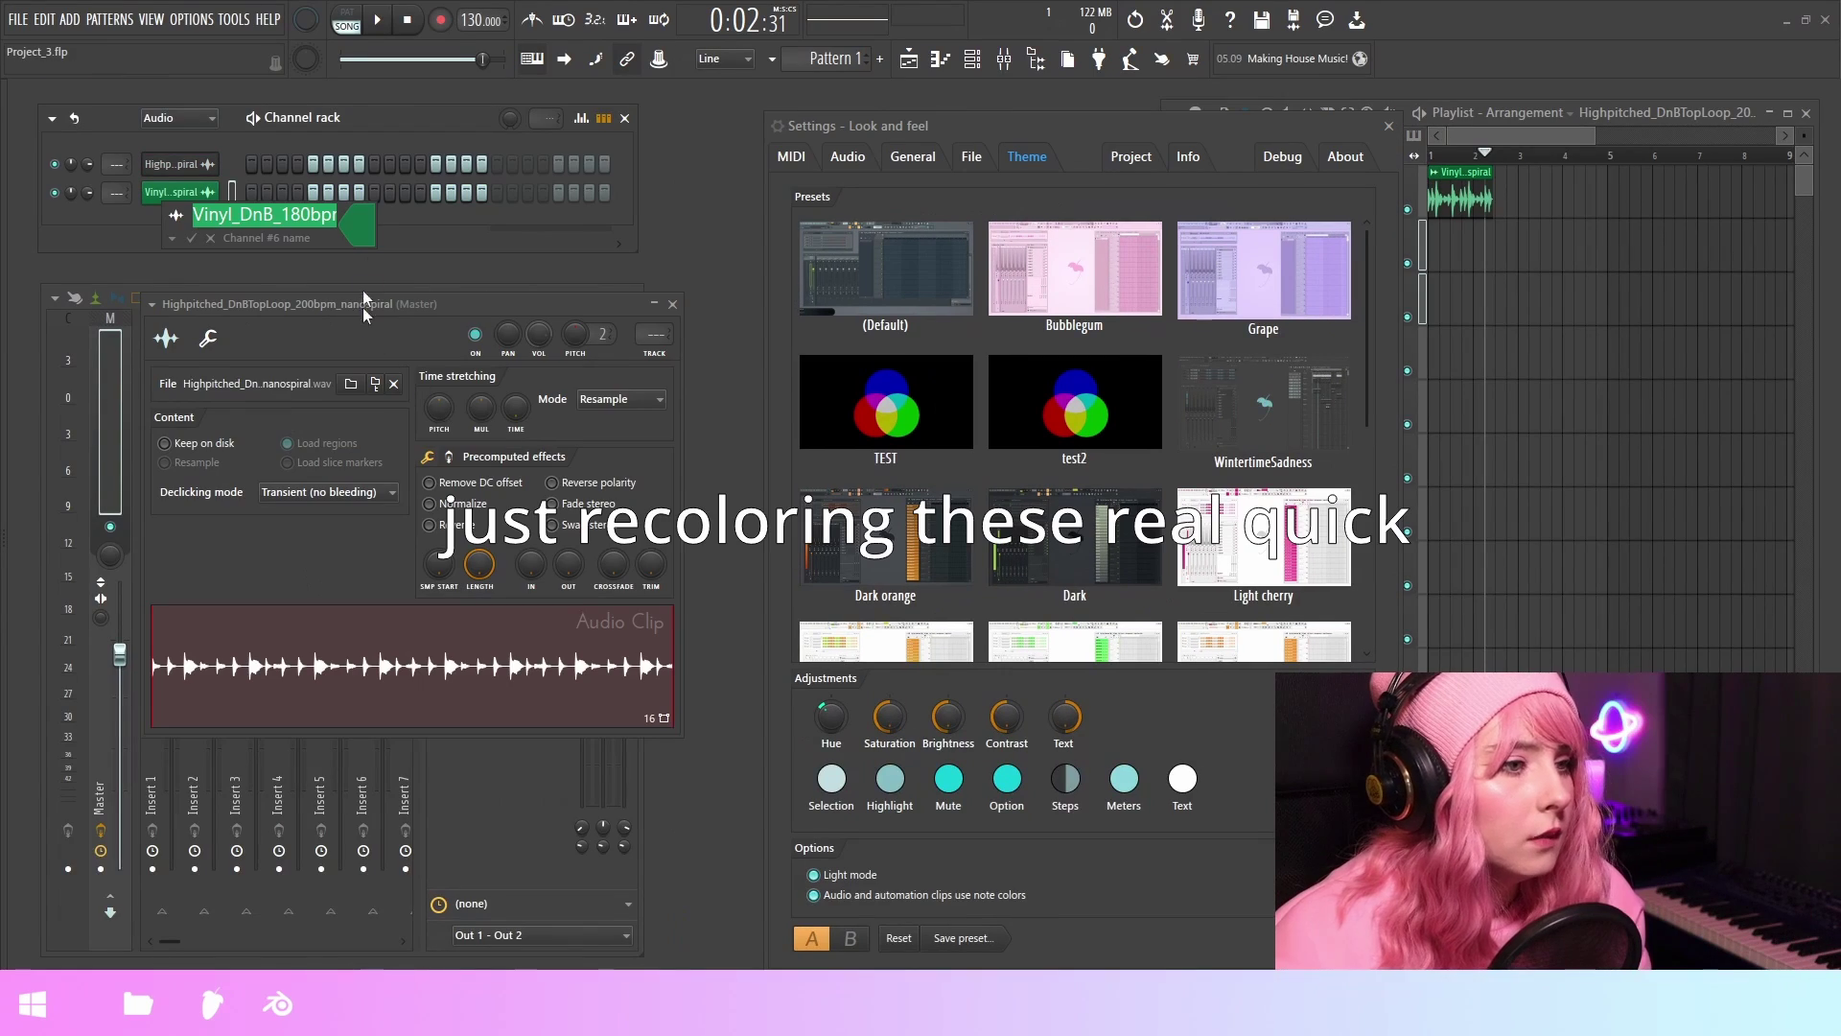
pyautogui.click(360, 228)
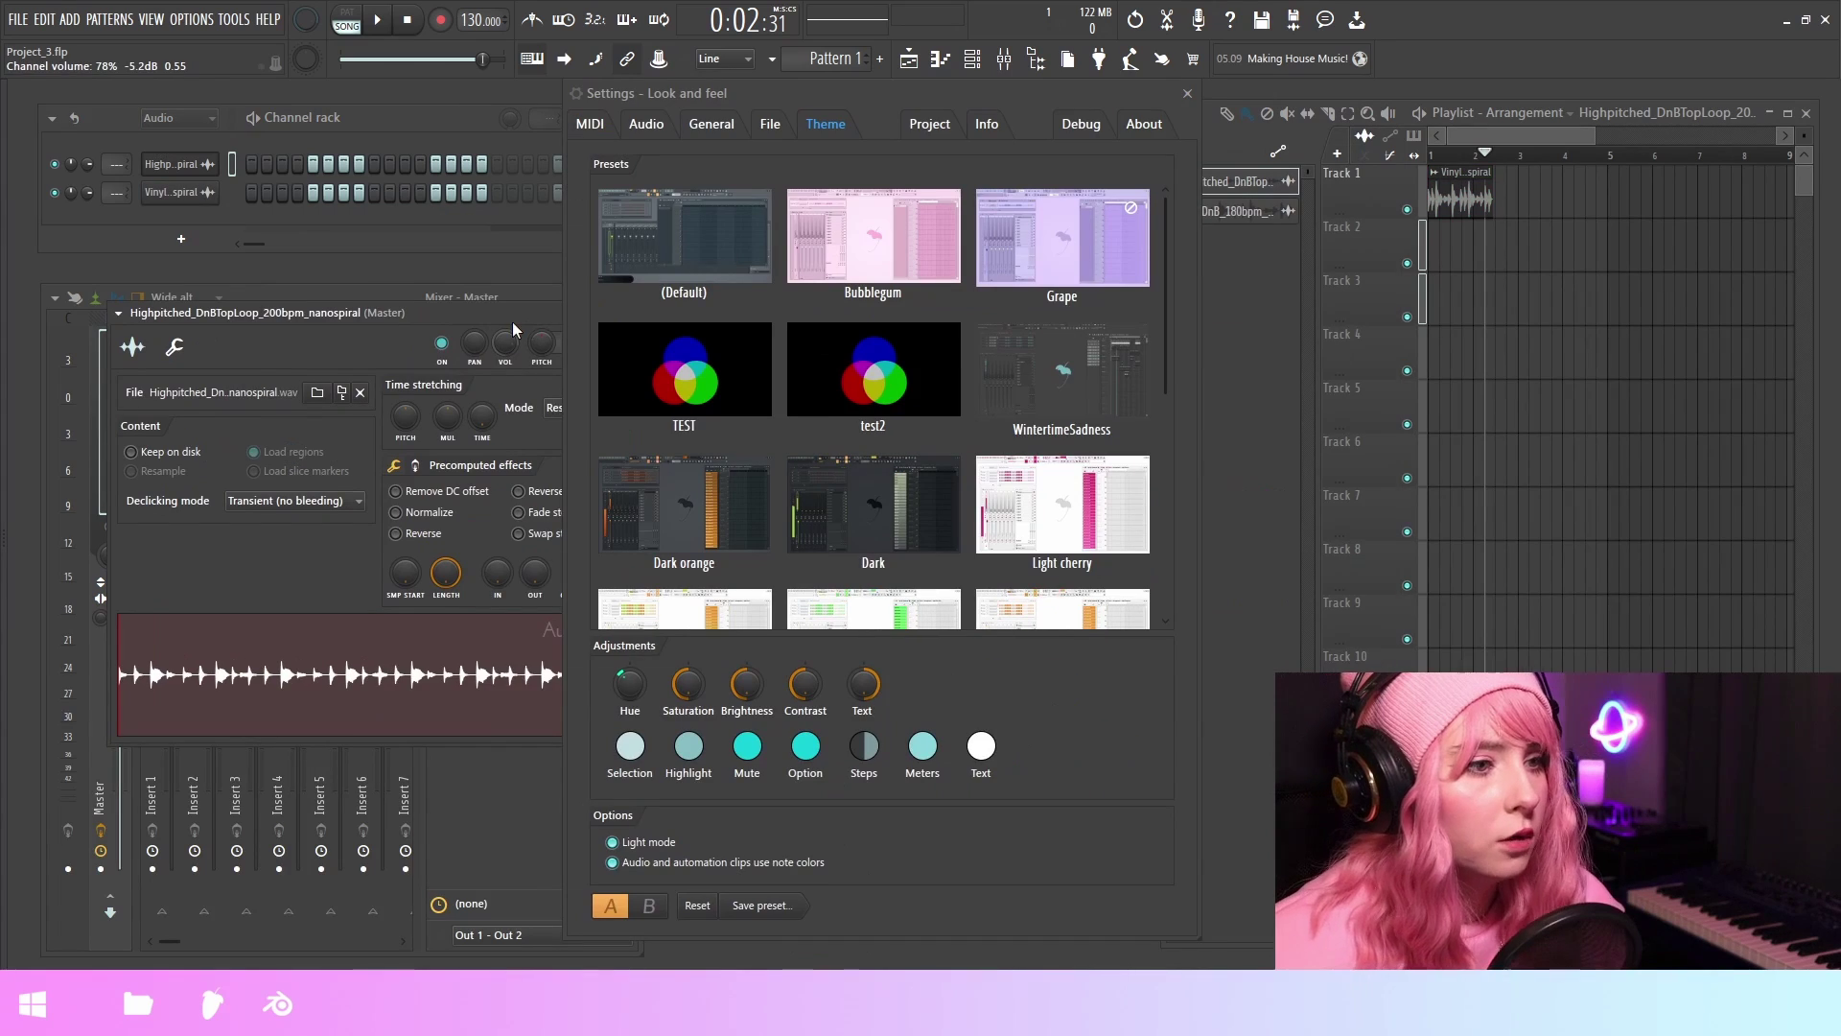
pyautogui.moveTo(512, 320); pyautogui.dragTo(475, 328)
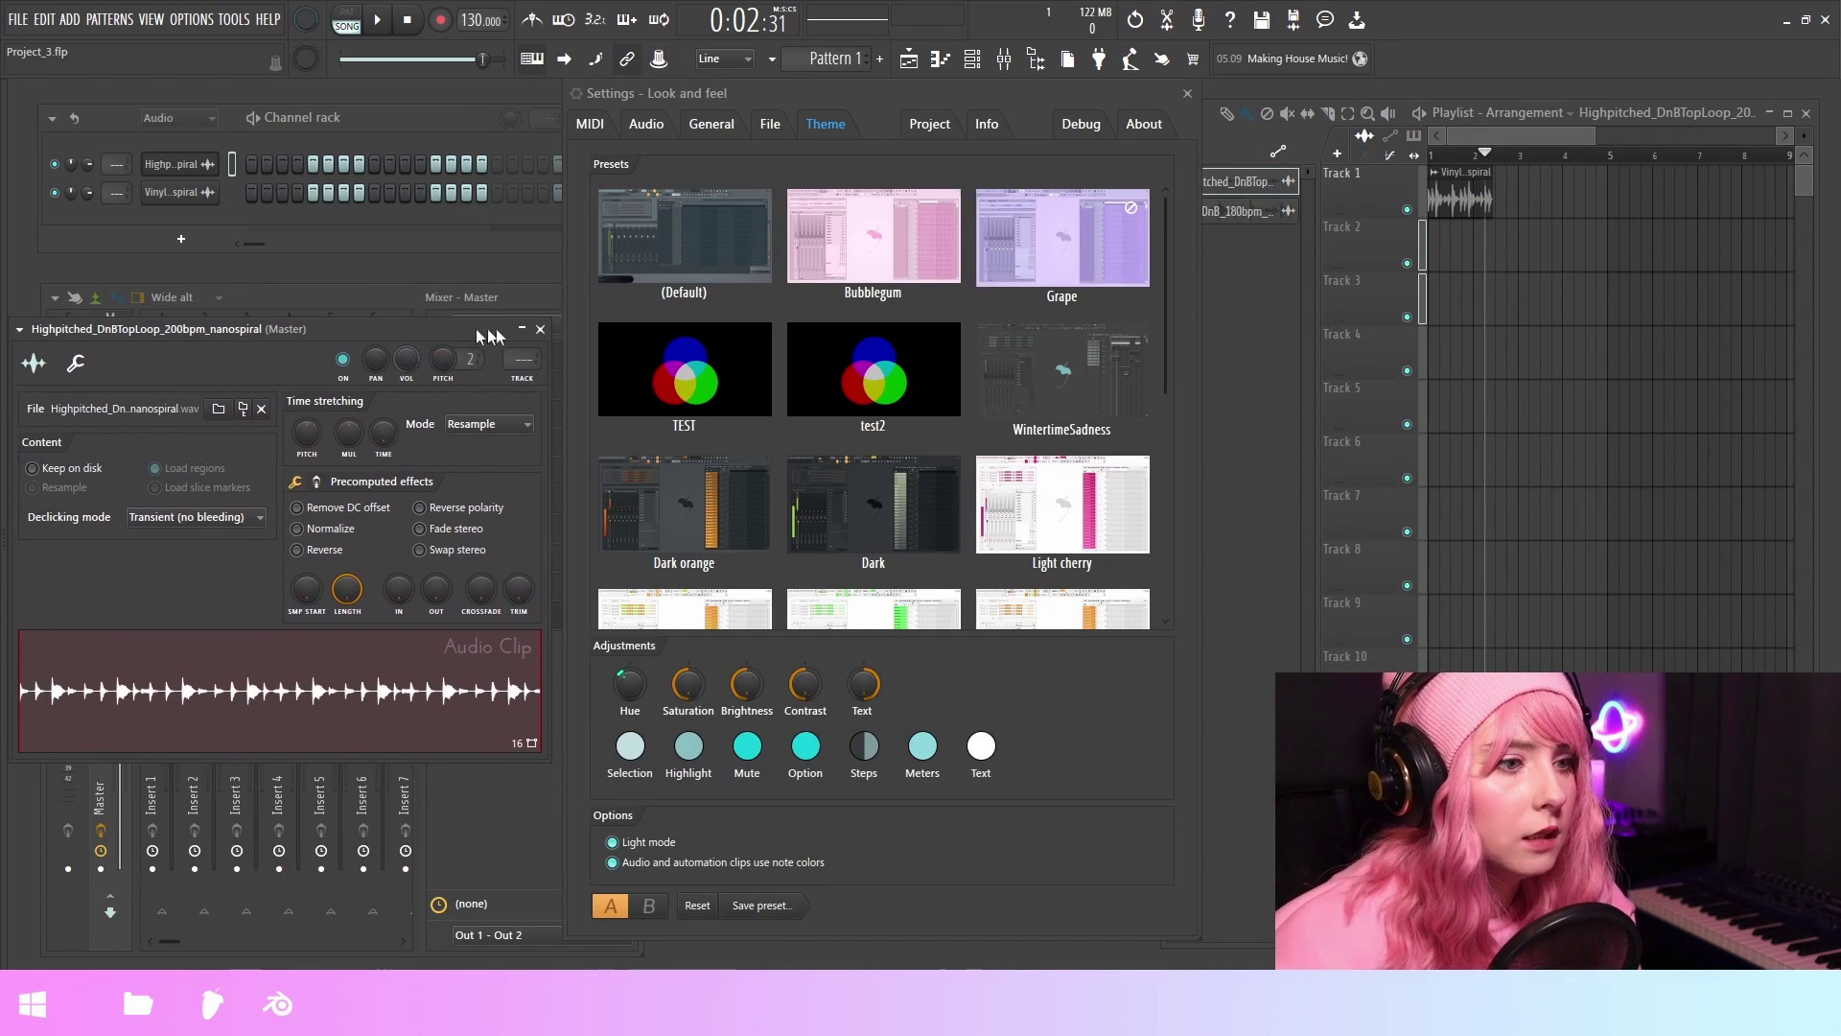
pyautogui.click(539, 329)
pyautogui.moveTo(728, 93); pyautogui.dragTo(704, 90)
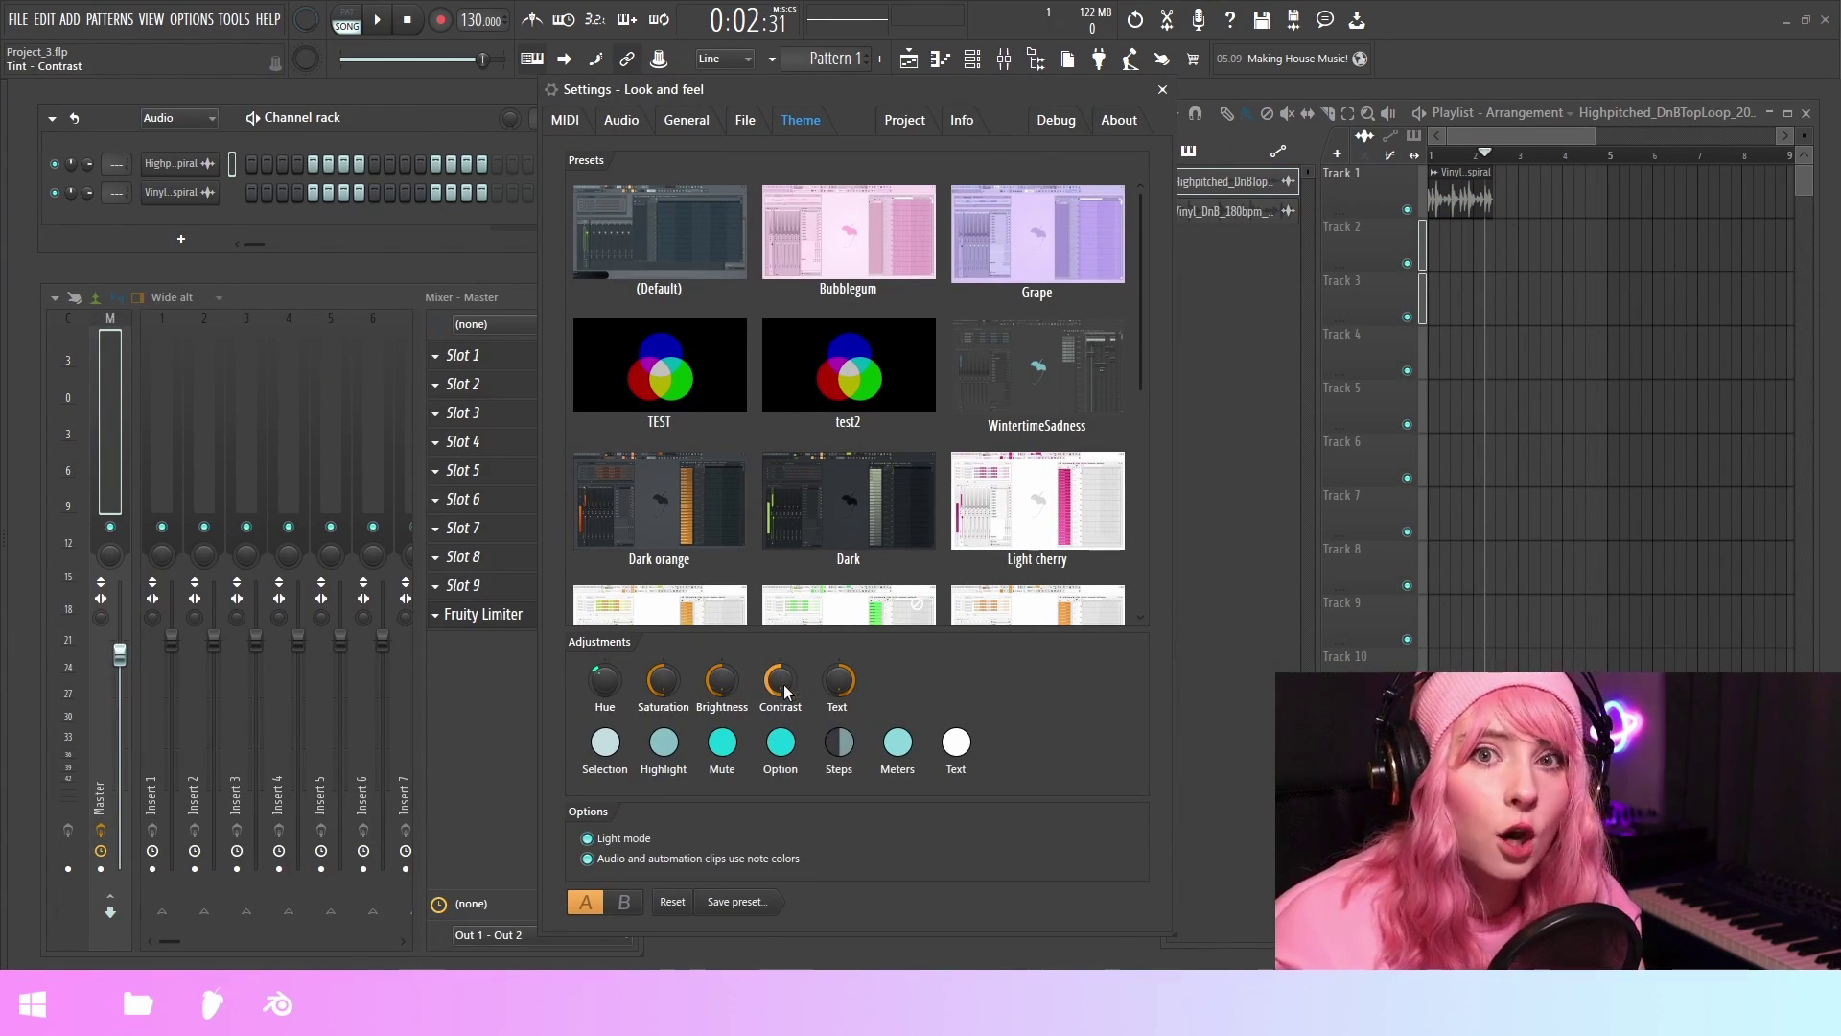
pyautogui.moveTo(976, 96); pyautogui.dragTo(825, 719)
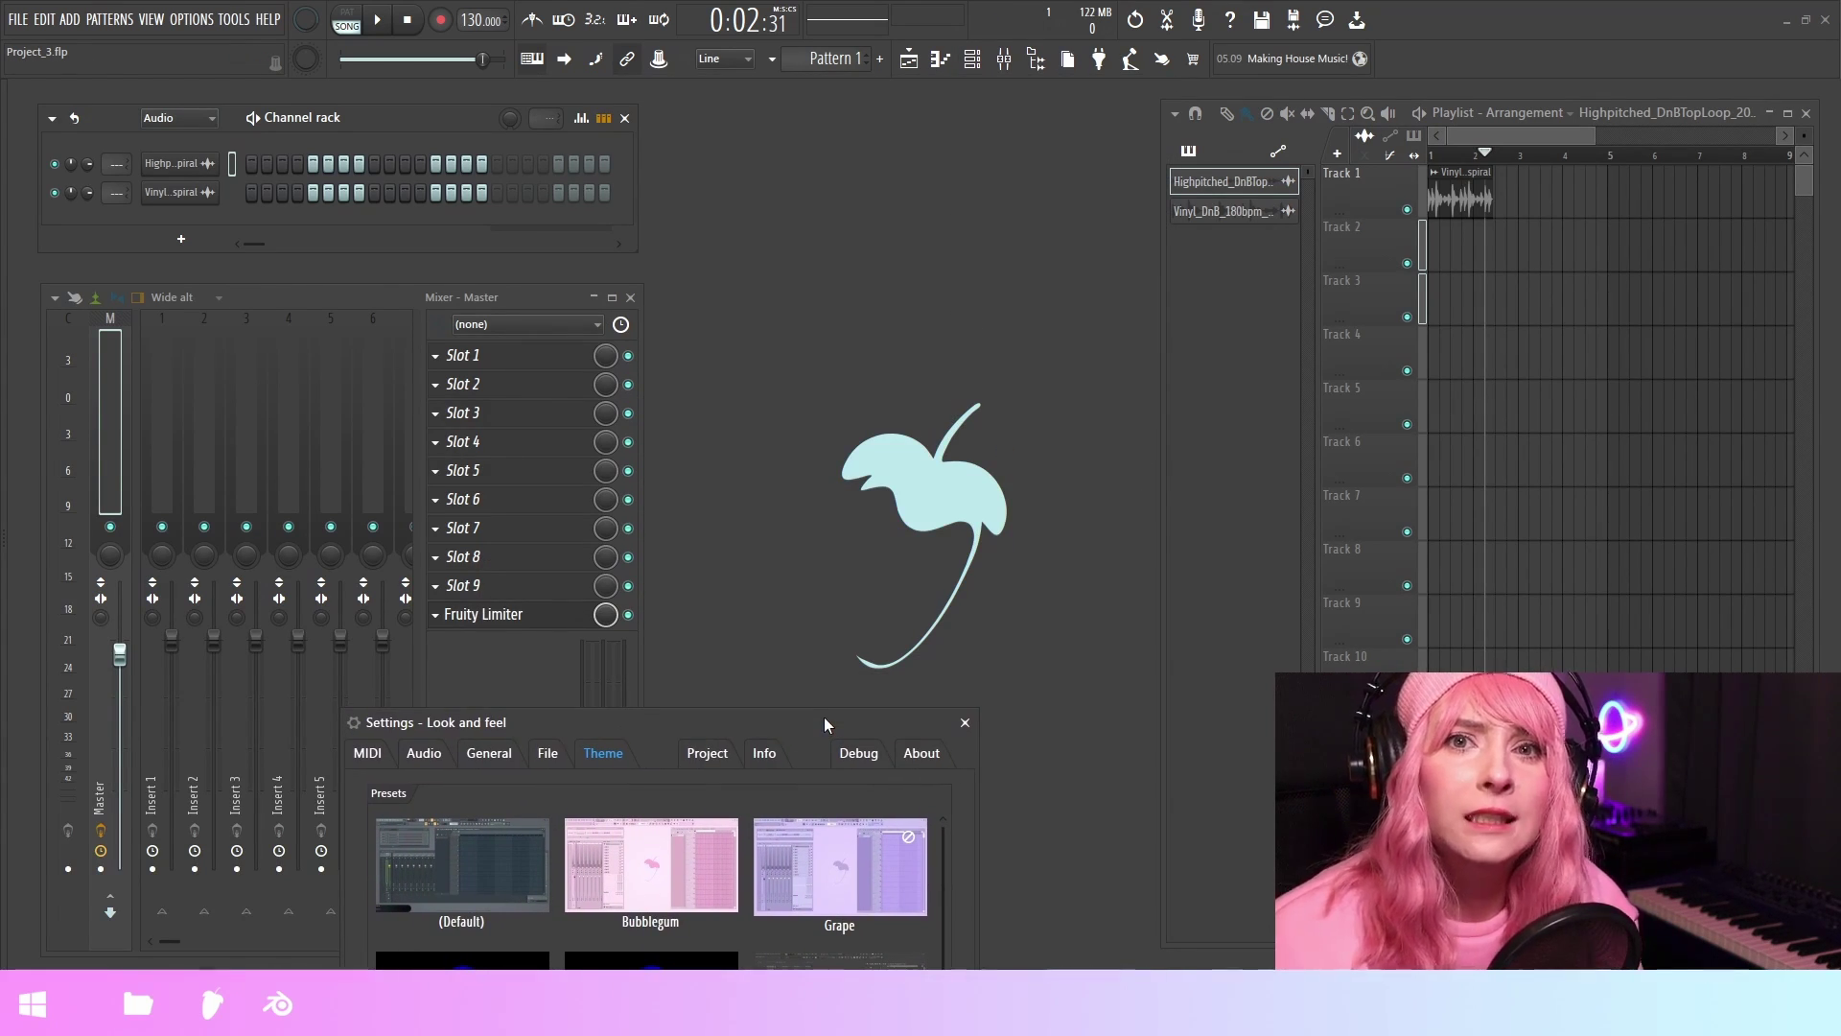
# - Move the Look and feel settings window to the top right of the screen
pyautogui.moveTo(825, 719); pyautogui.dragTo(1153, 134)
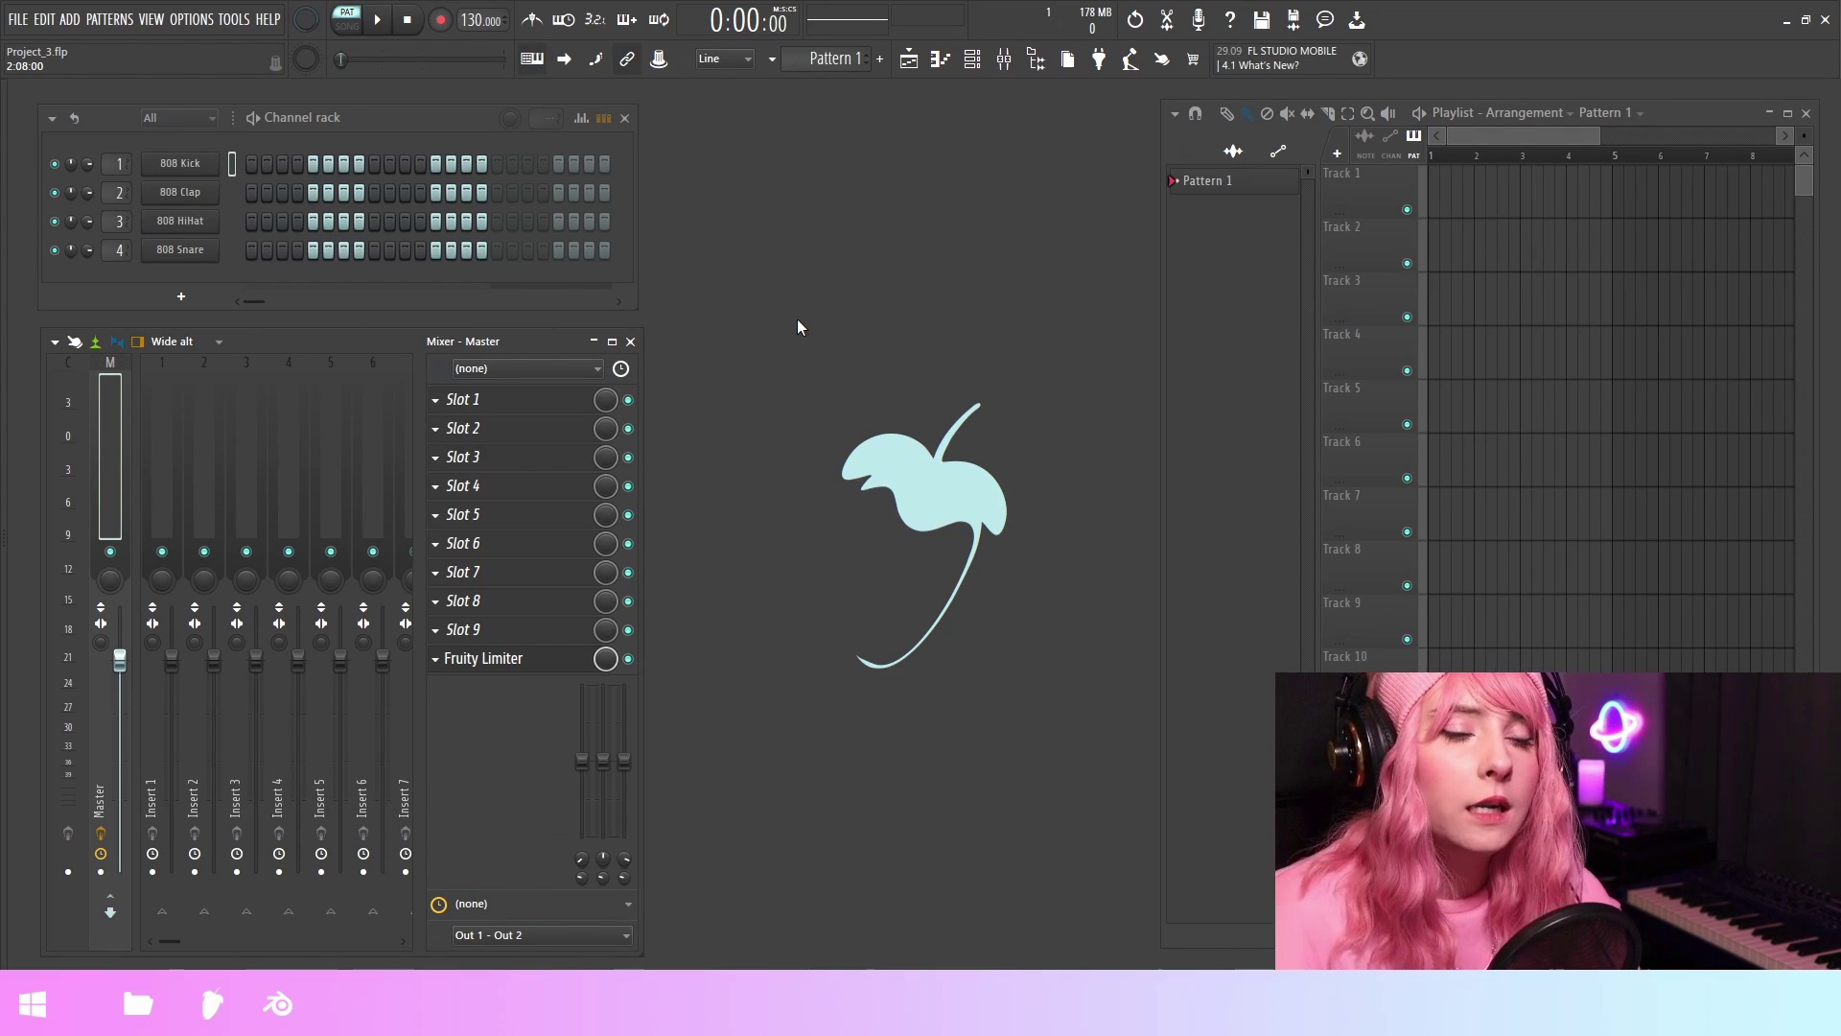
# - Reopen the theme settings and scroll the presets down to Sytrus and Ultra Green
pyautogui.click(191, 19)
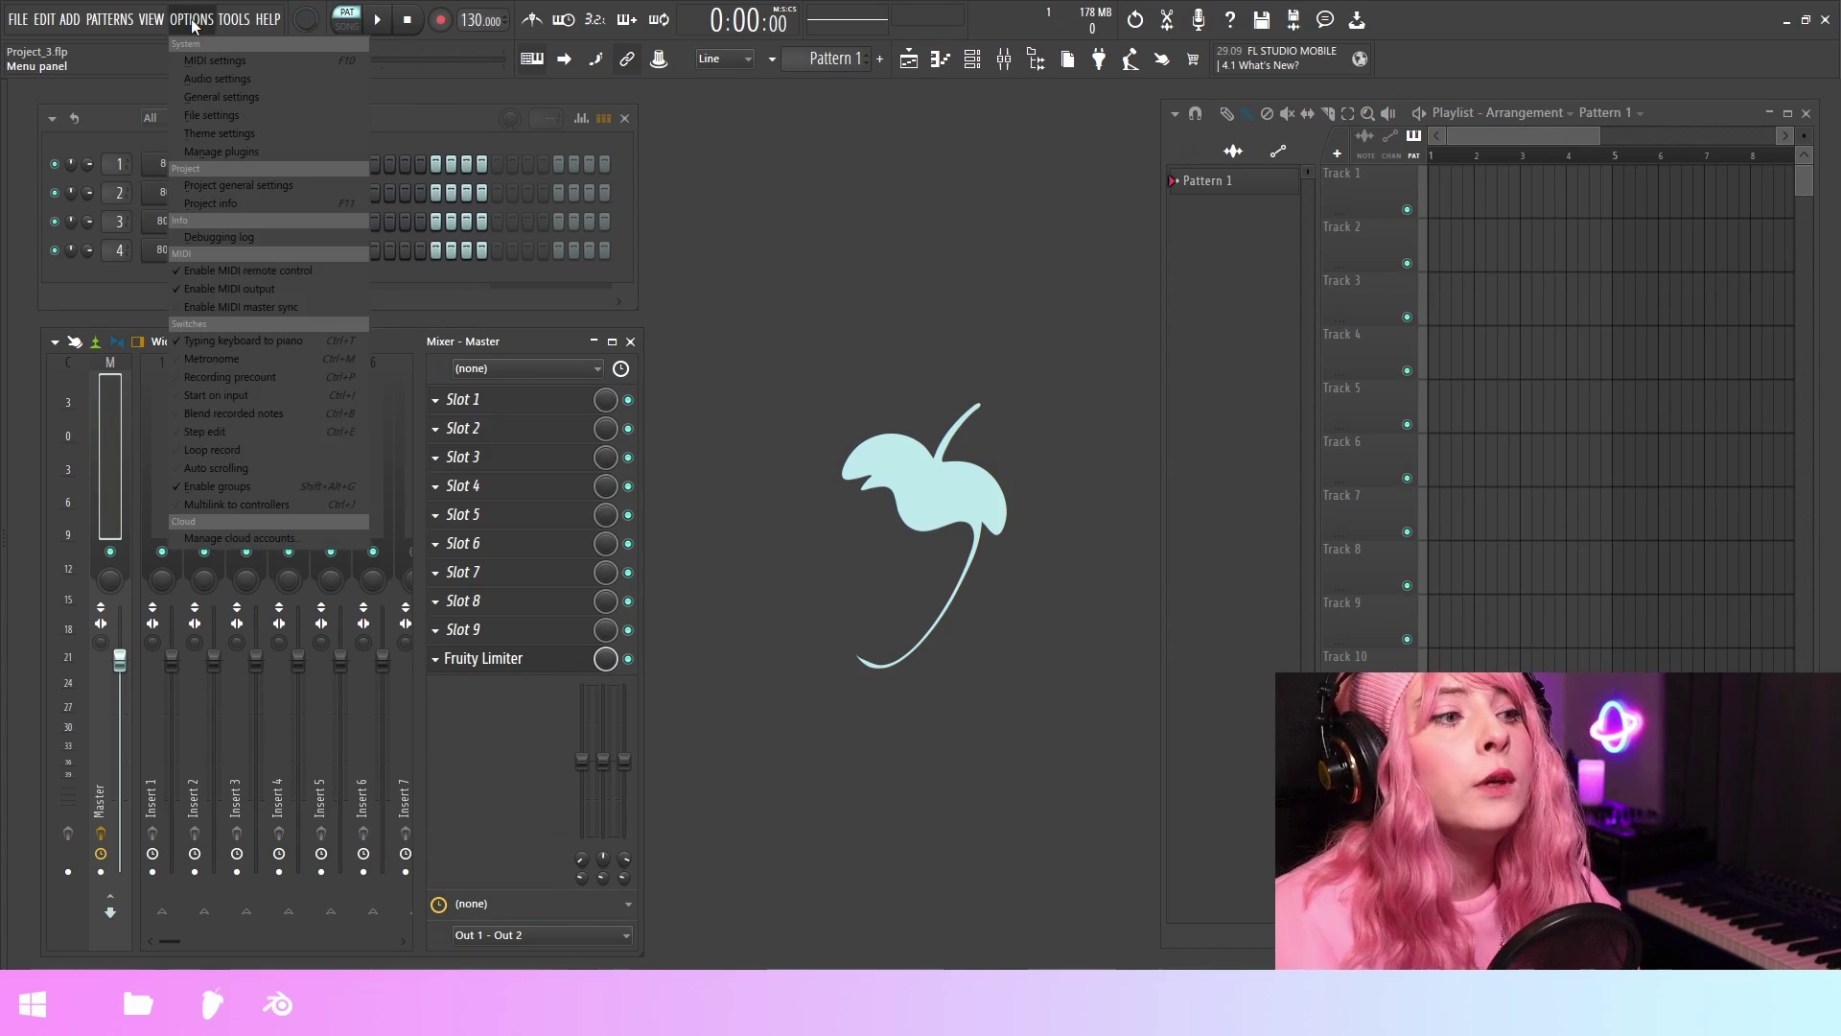
pyautogui.click(237, 132)
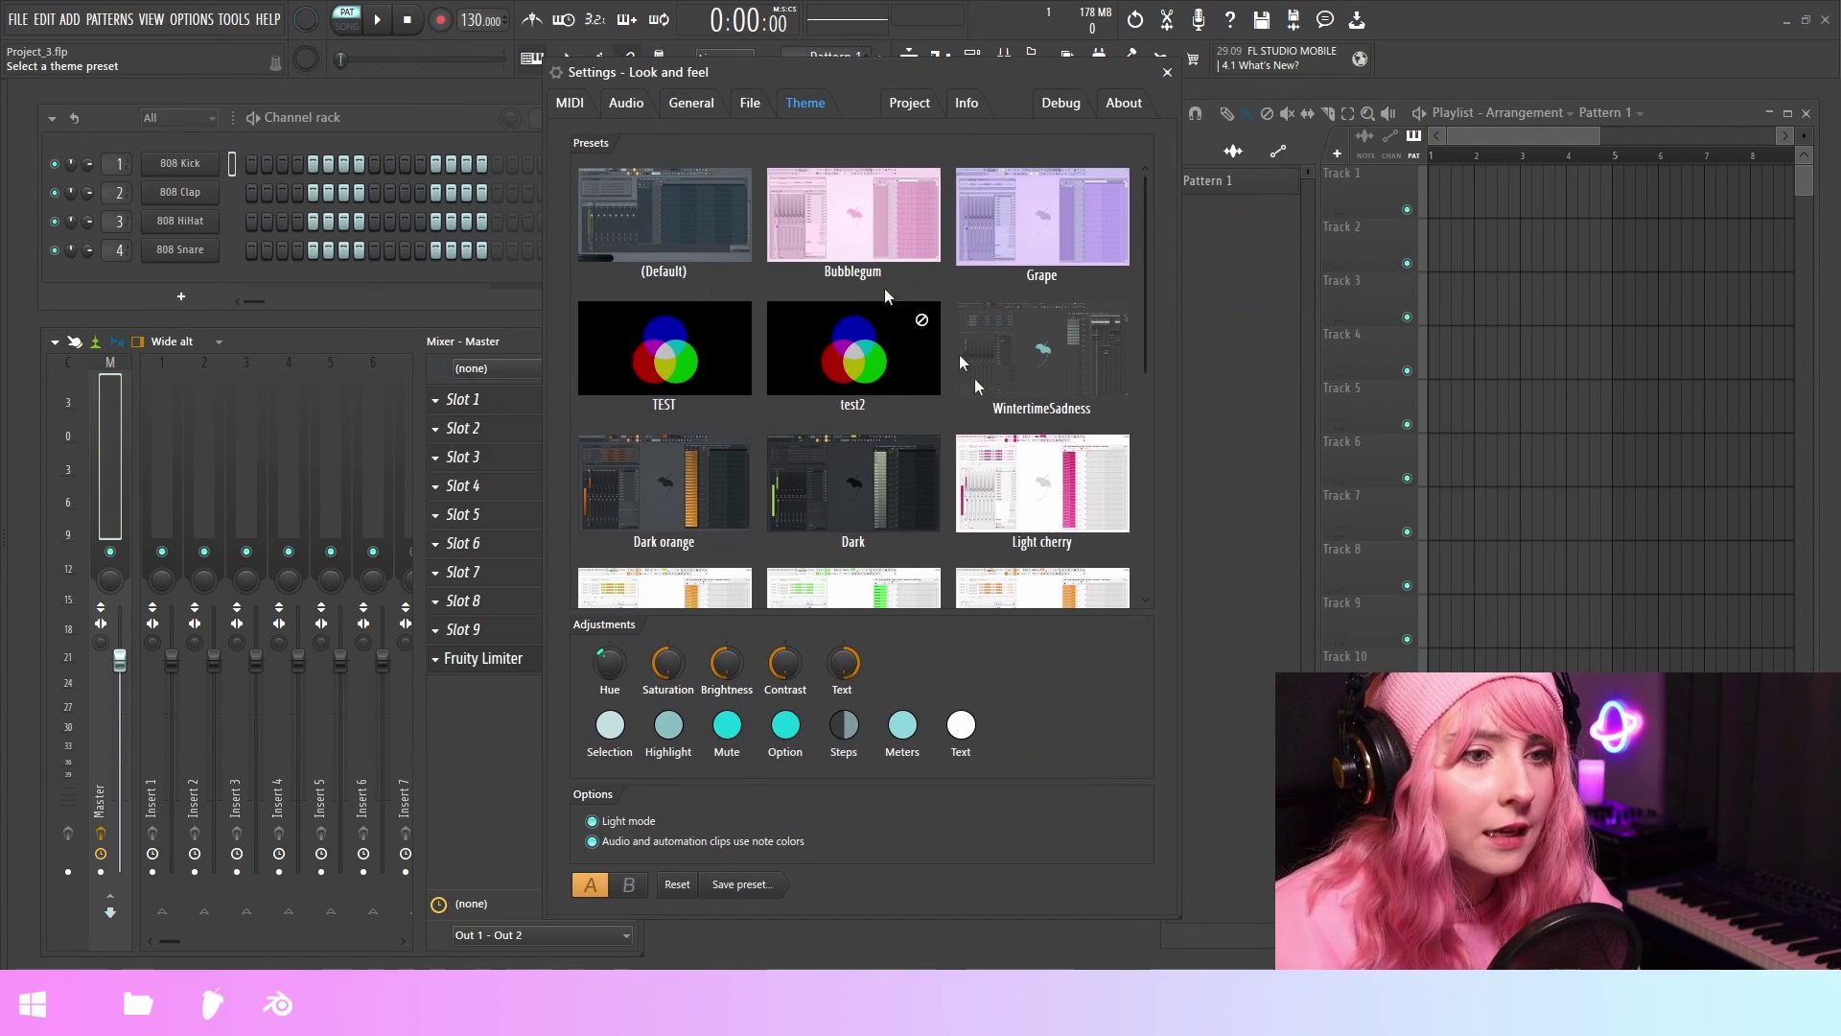
pyautogui.scroll(-4, 959, 431)
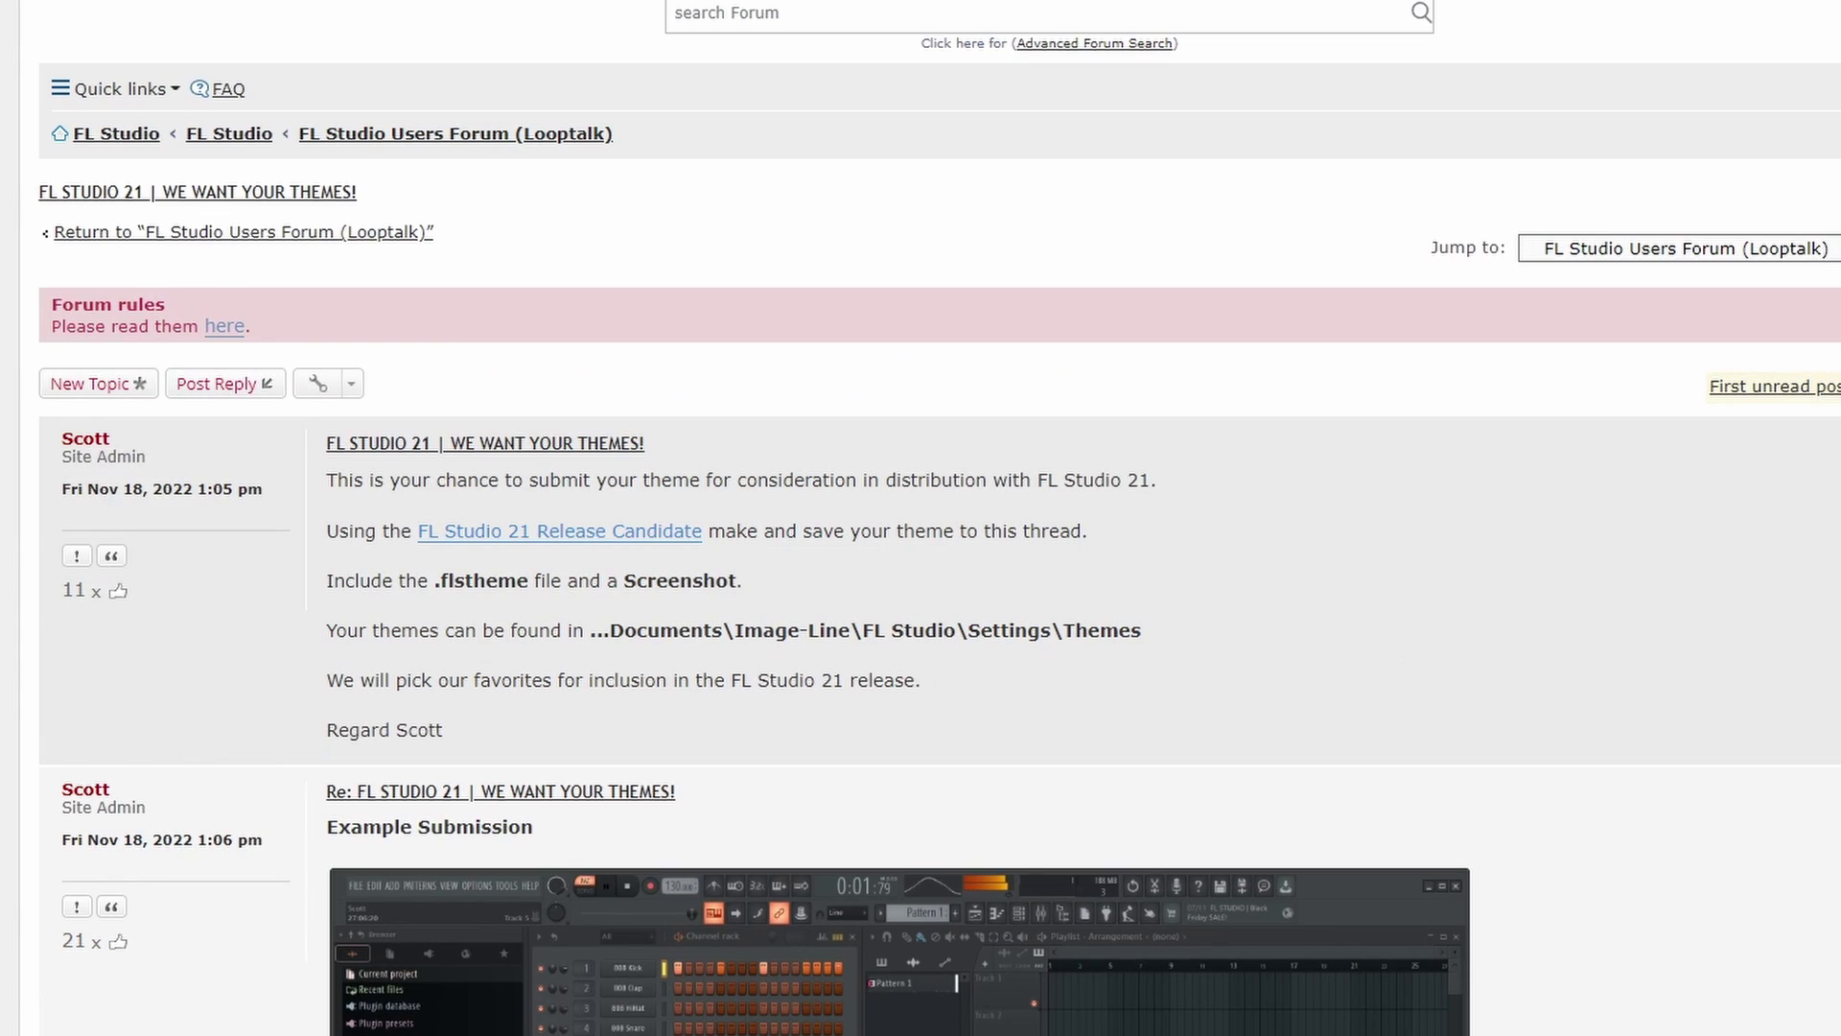
pyautogui.scroll(-7, 920, 518)
pyautogui.scroll(4, 921, 518)
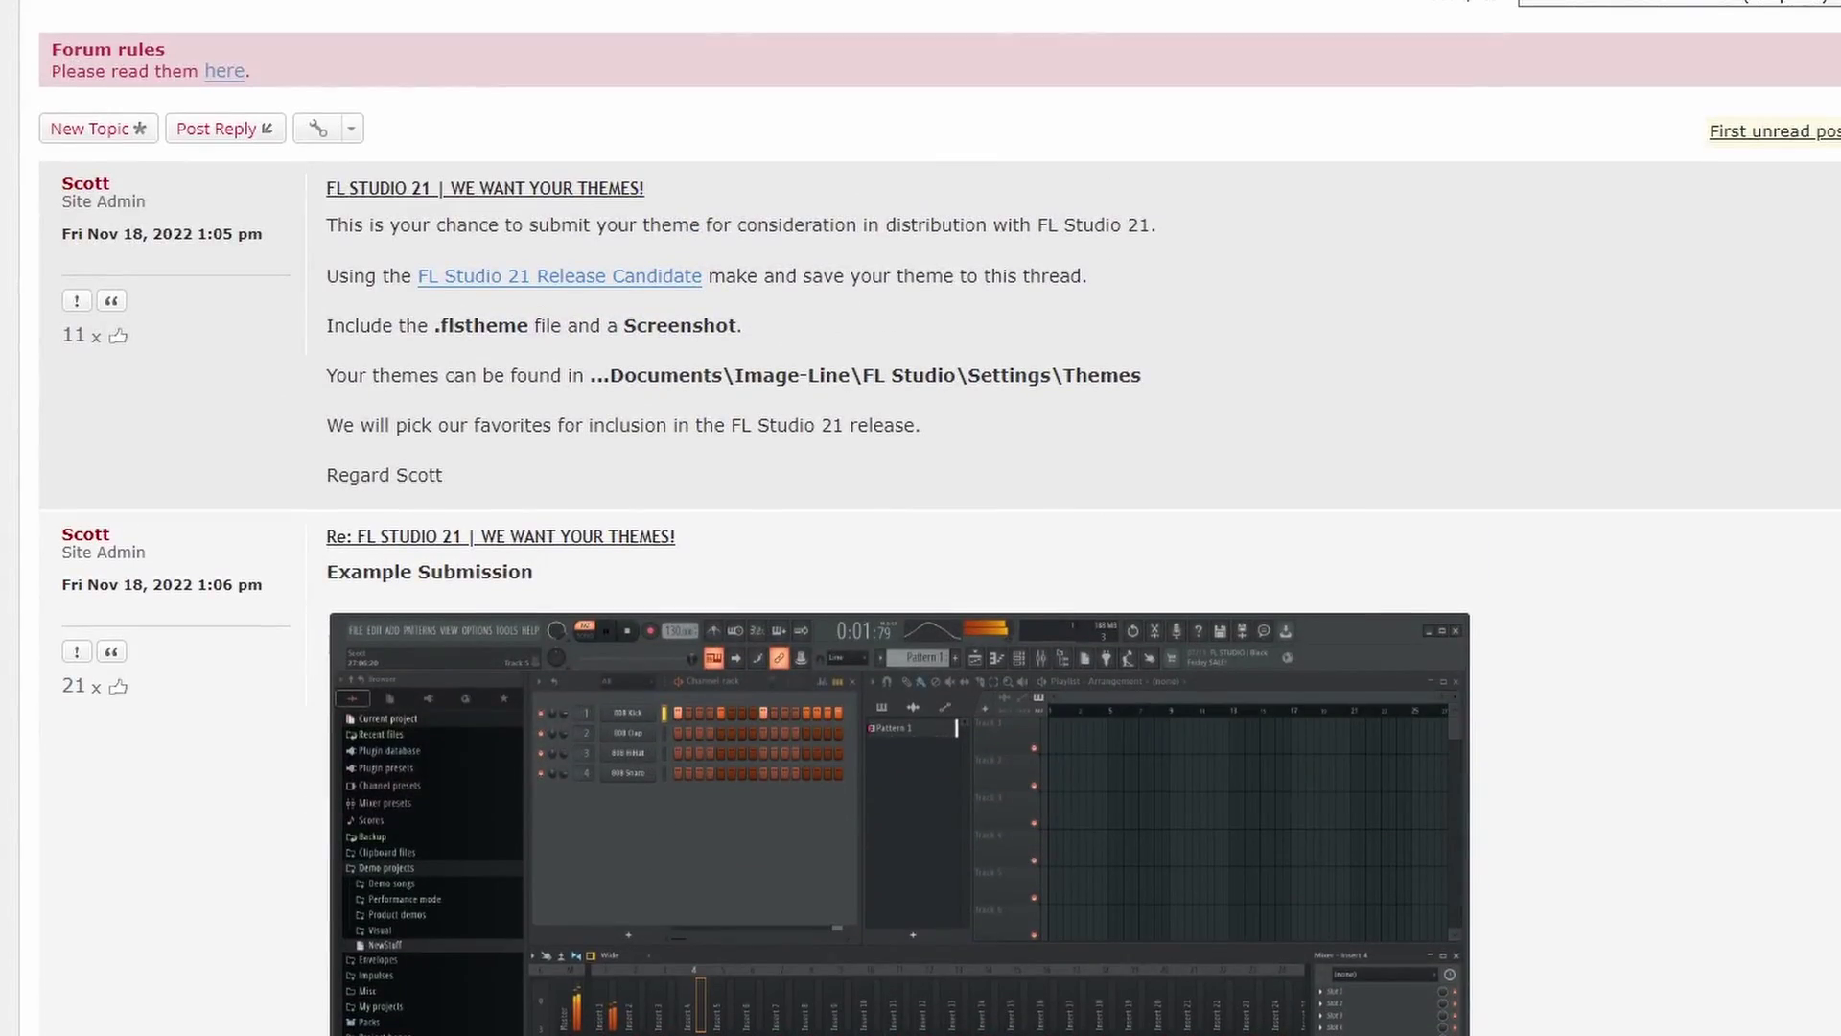
pyautogui.scroll(-15, 920, 517)
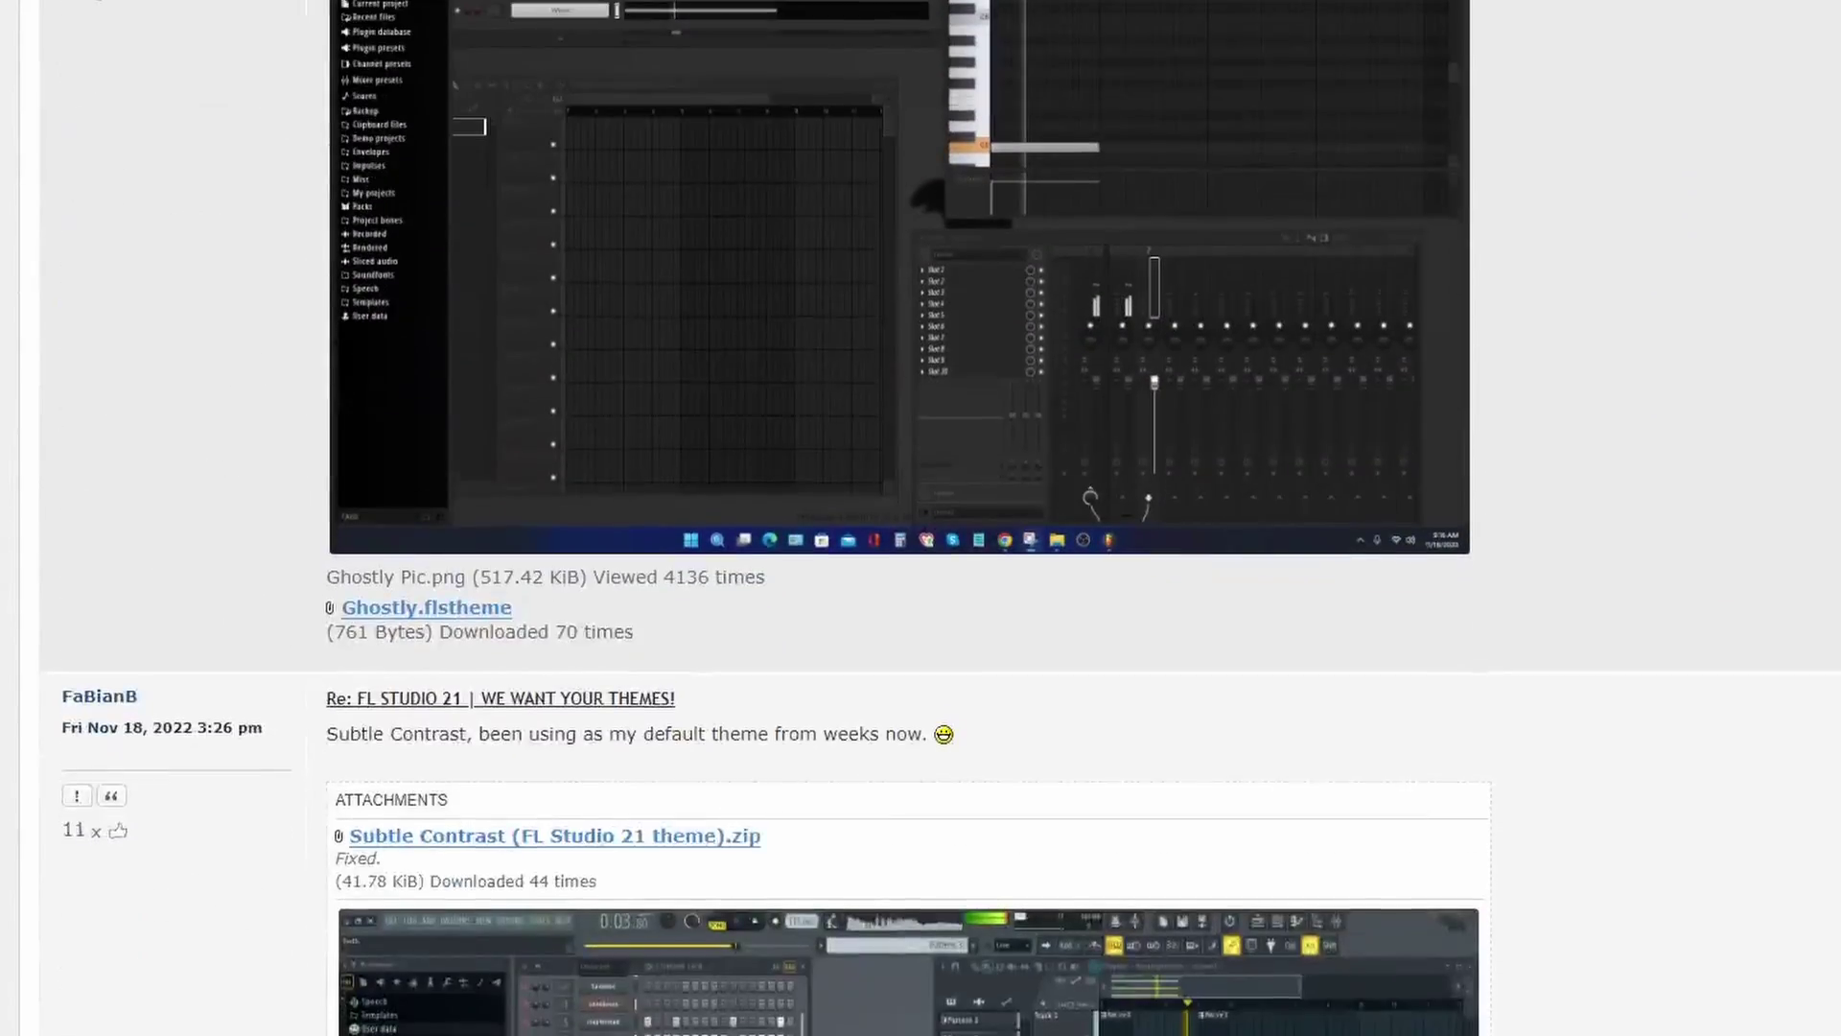
pyautogui.scroll(-16, 920, 518)
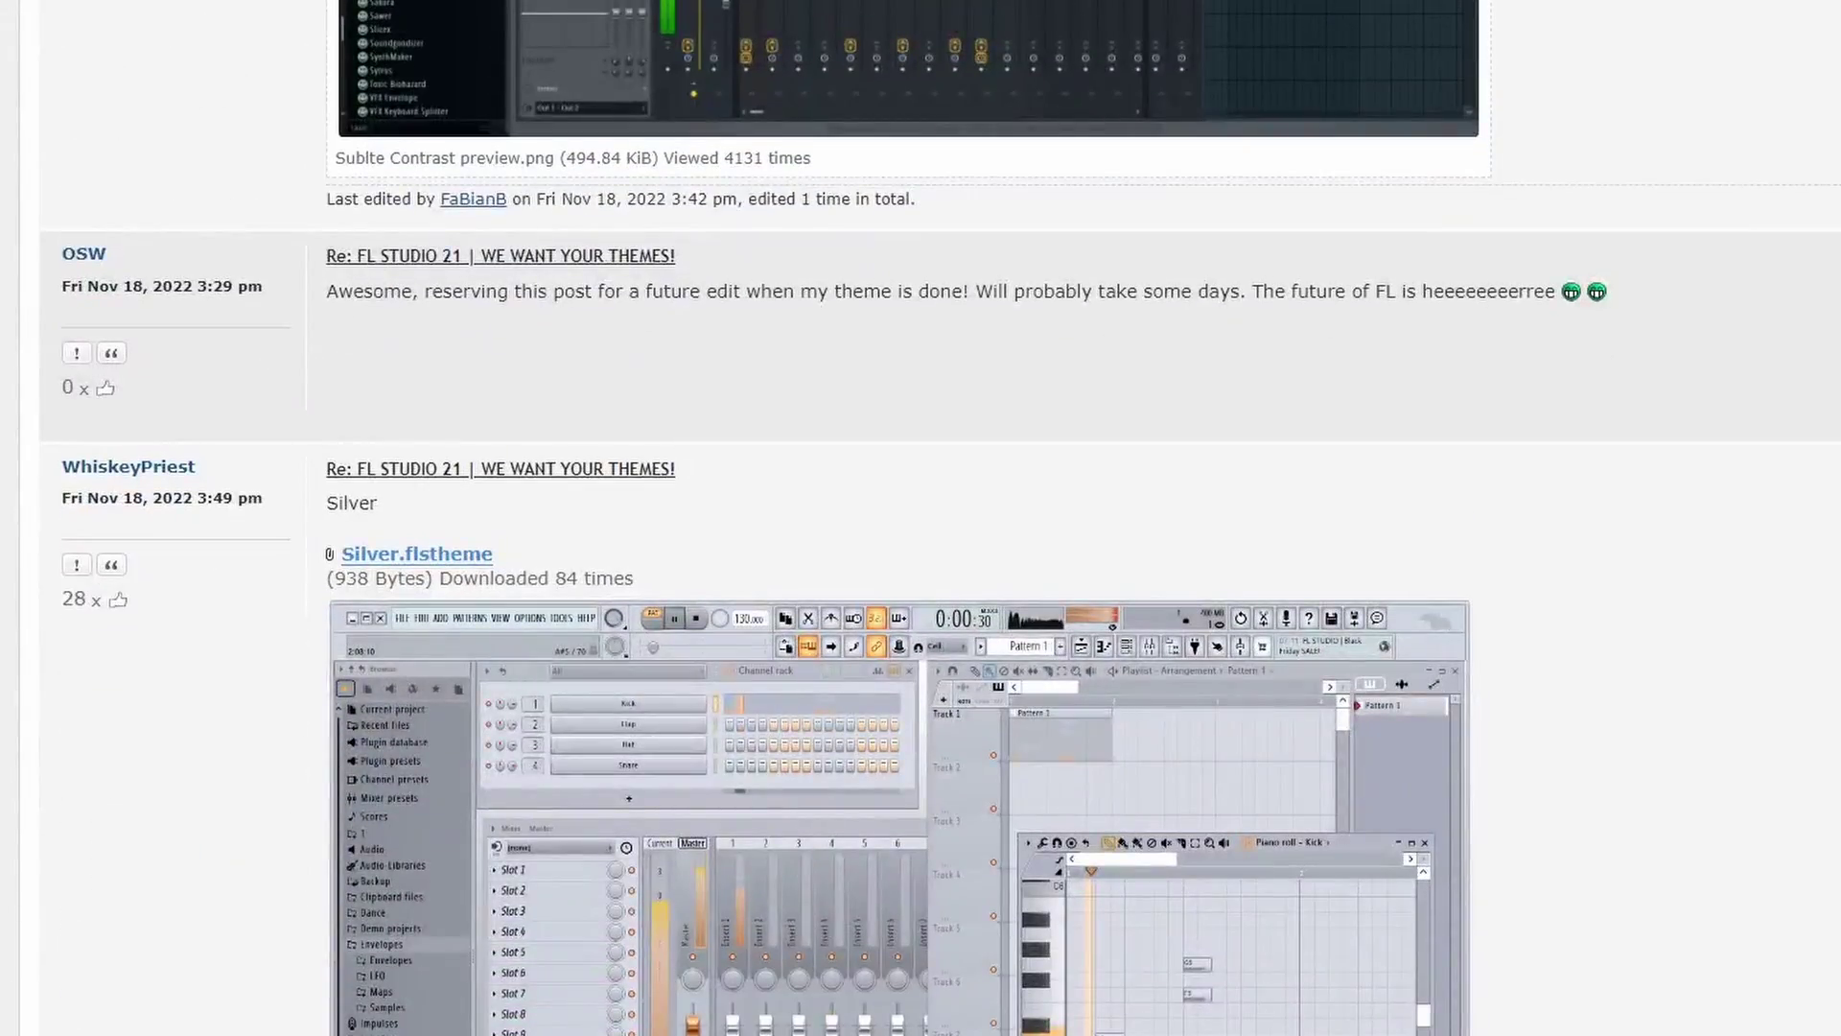
pyautogui.scroll(-12, 920, 518)
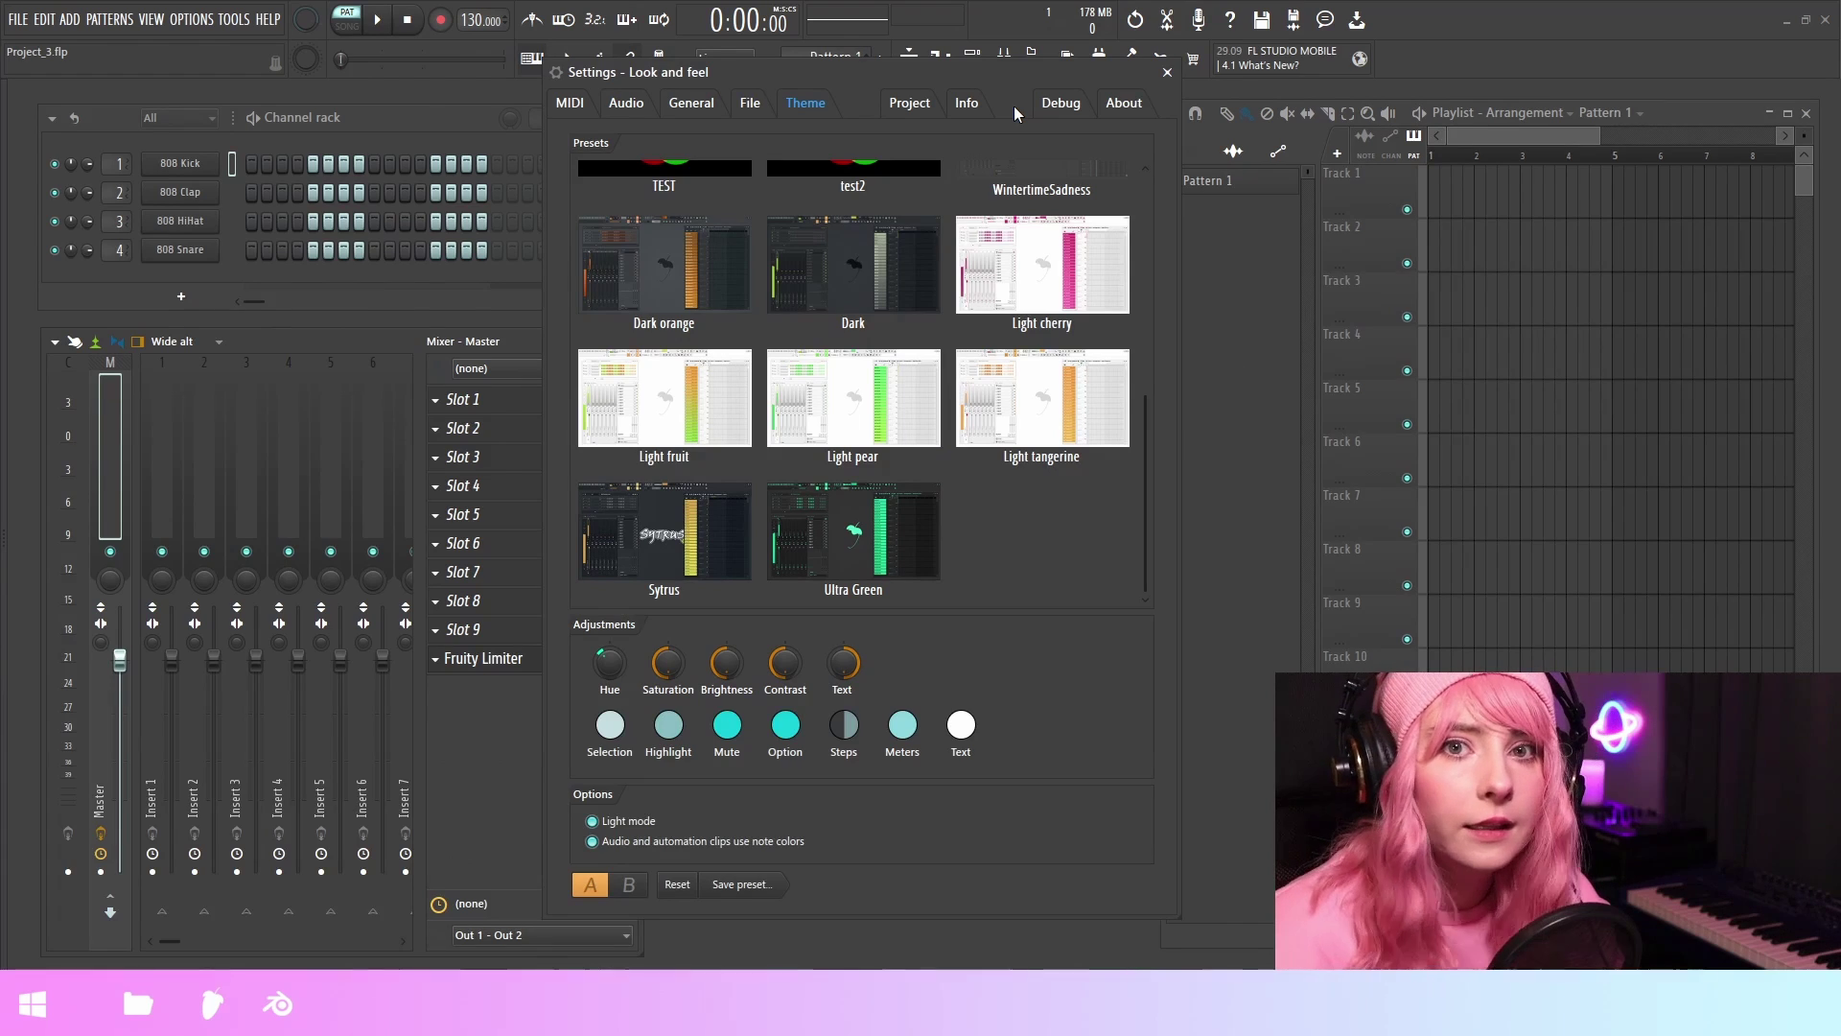
pyautogui.scroll(1, 902, 330)
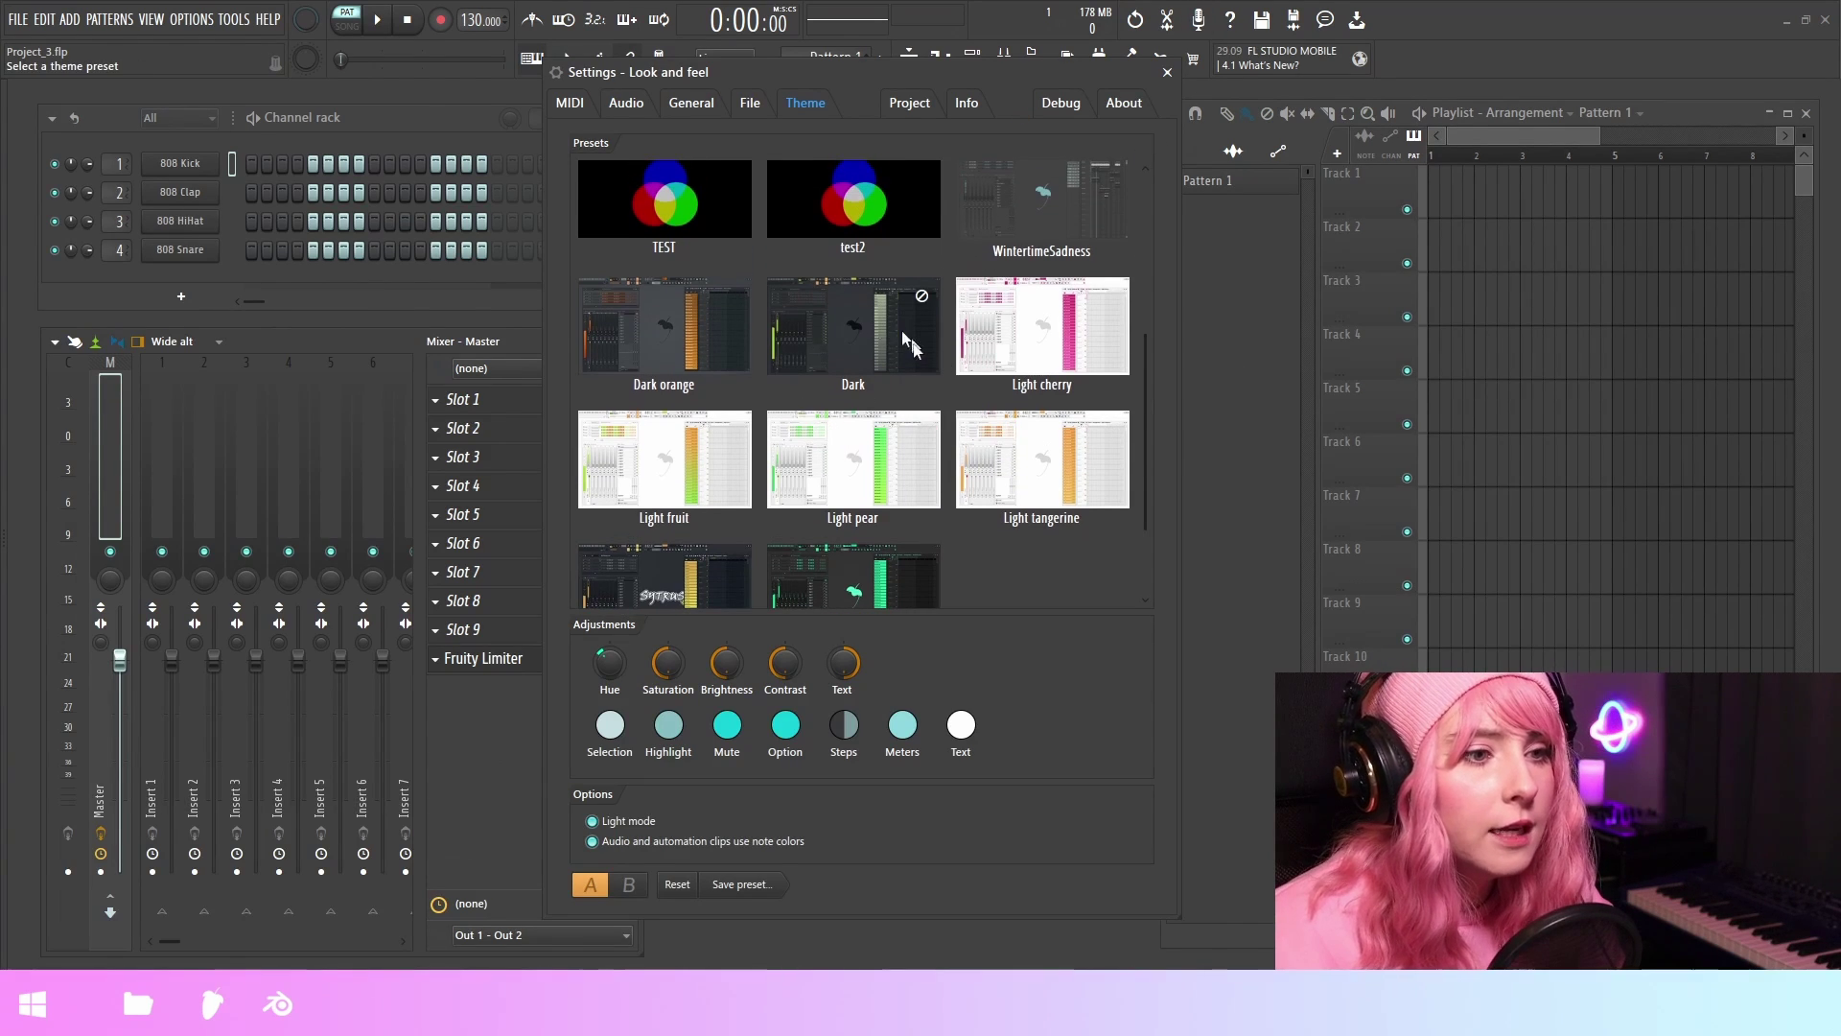
pyautogui.scroll(-1, 901, 330)
pyautogui.scroll(1, 954, 456)
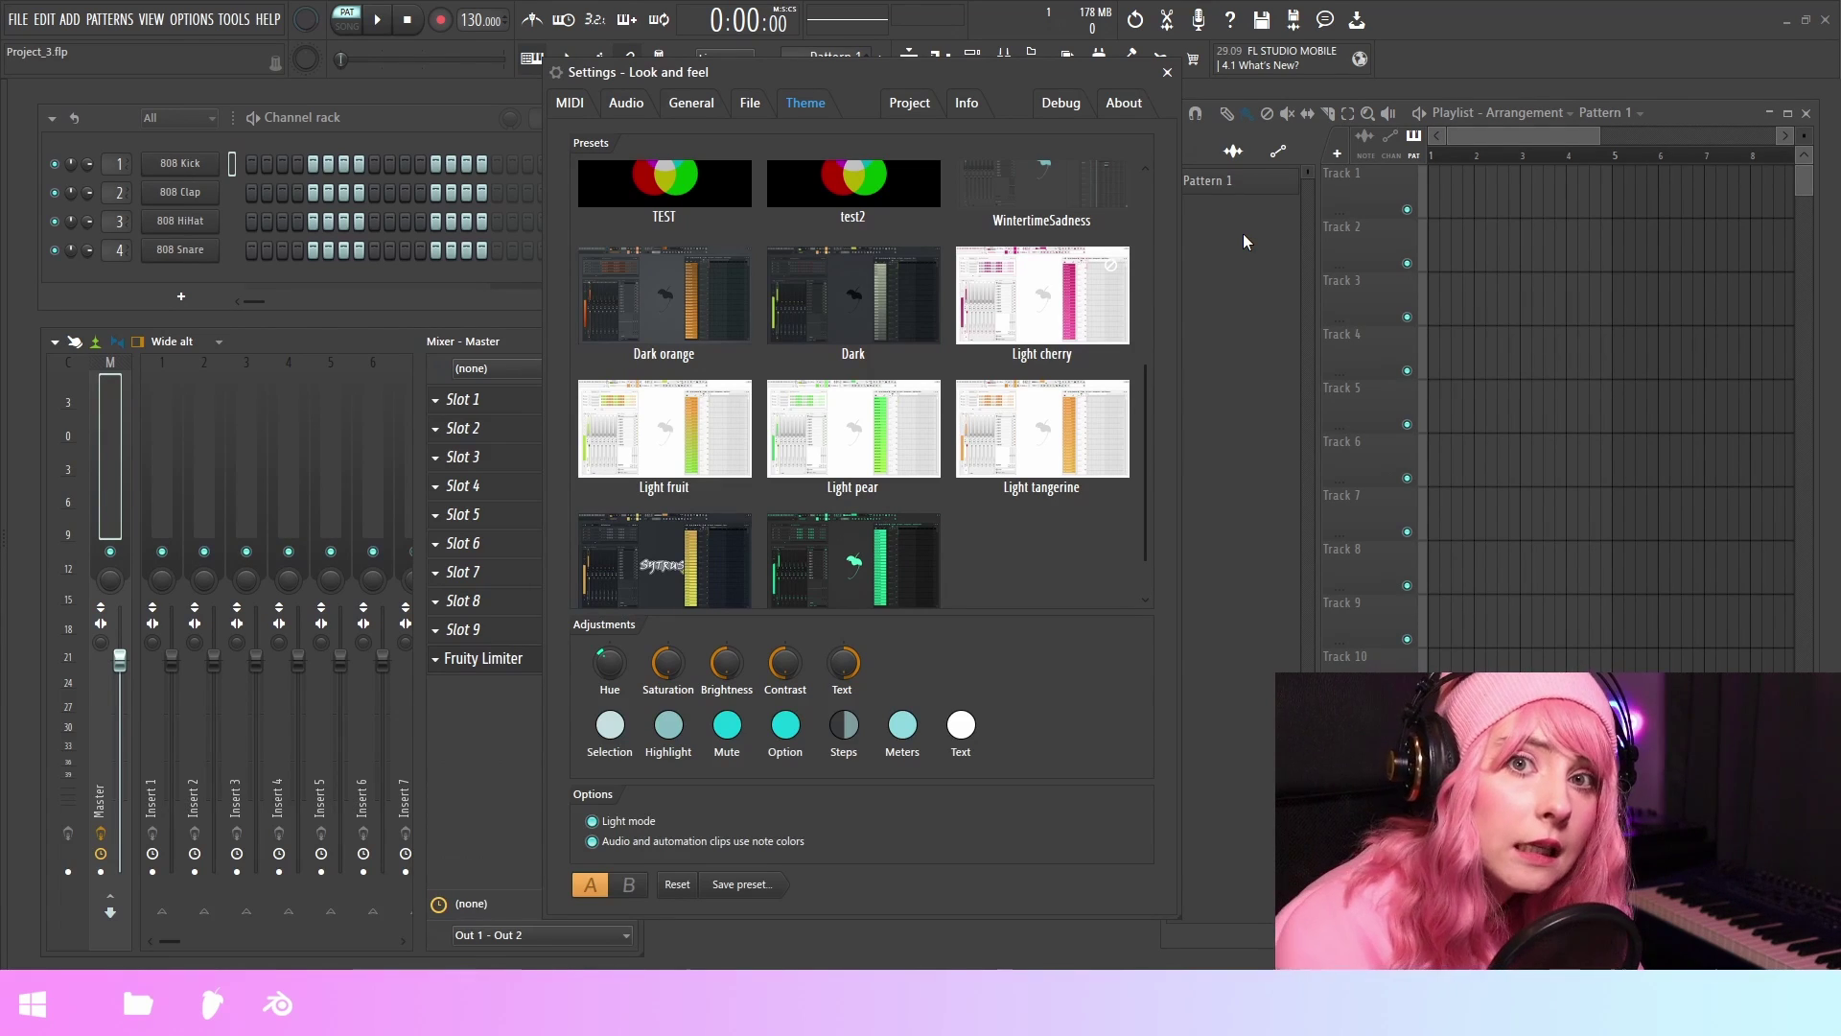
# - Close the Settings – Look and feel window to reveal the teal-accented workspace
pyautogui.click(1167, 72)
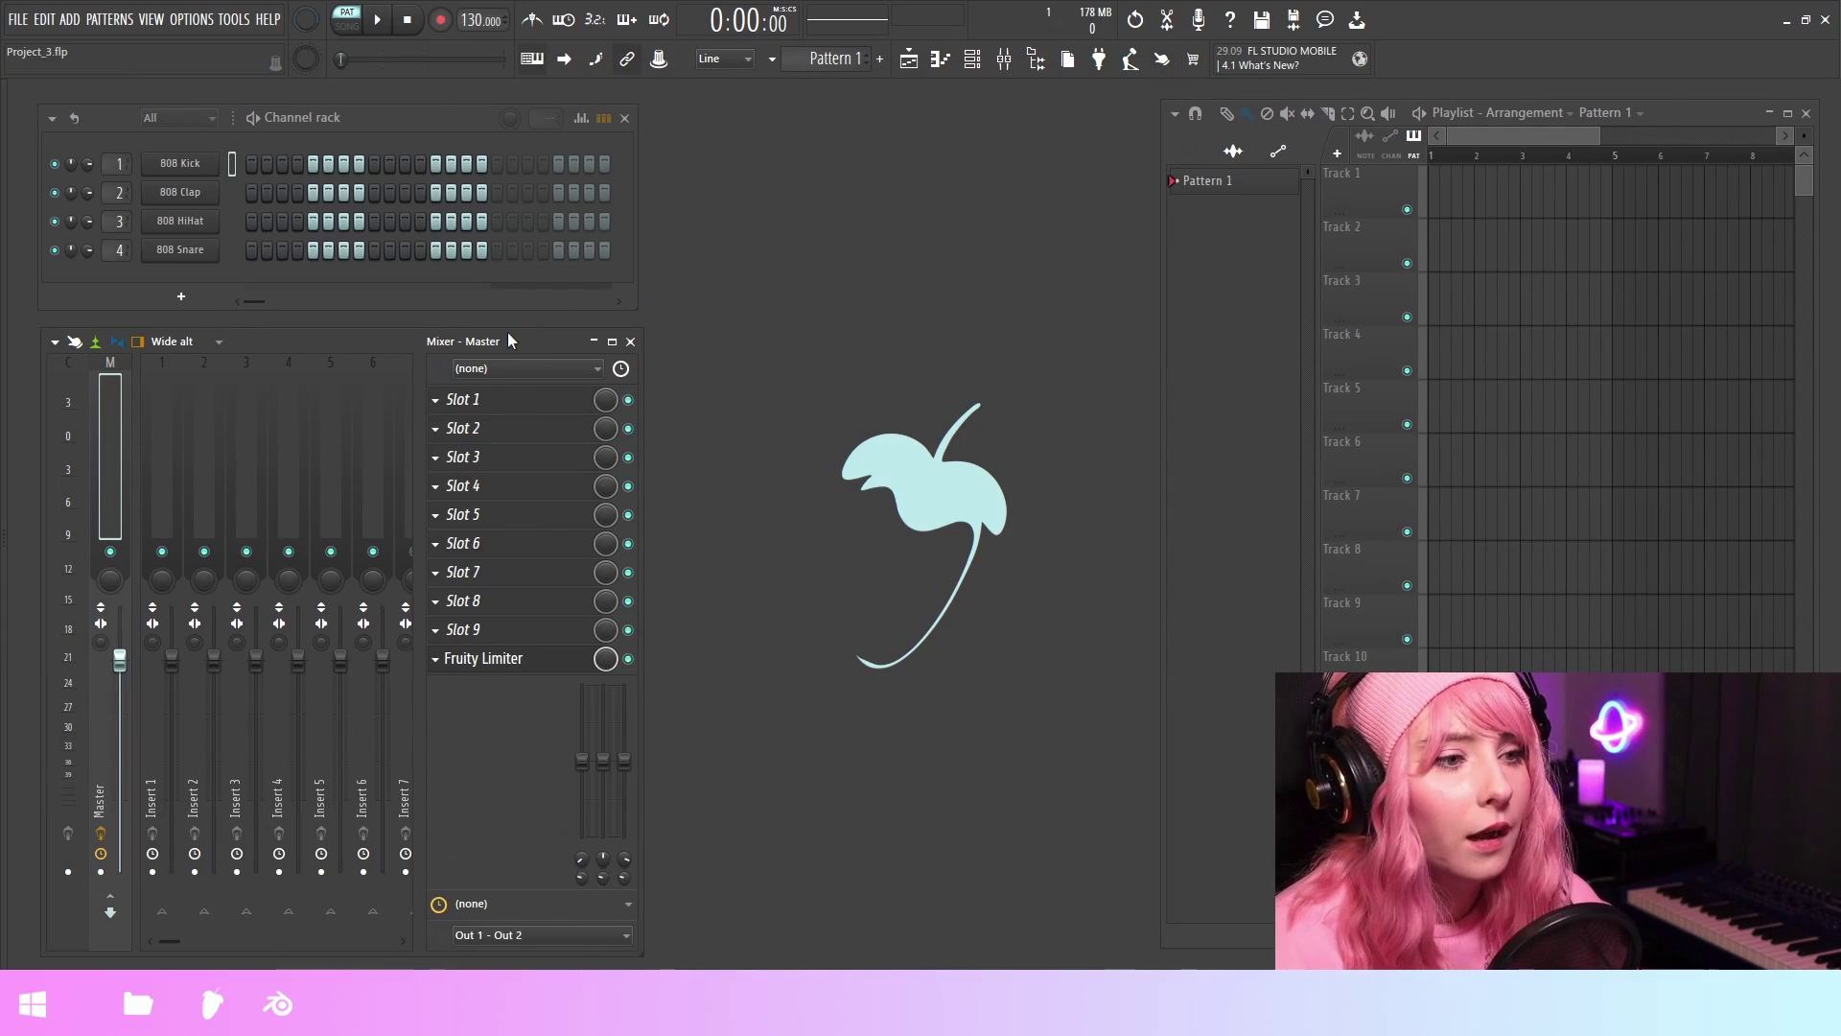